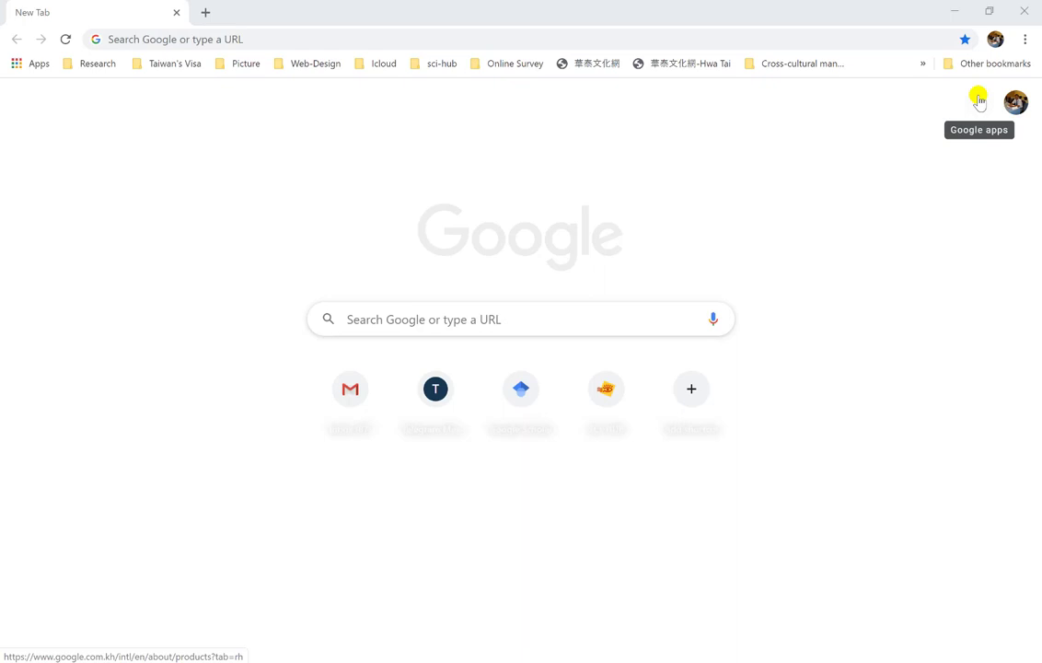
Step: Open Google Drive and create a new blank Google Form
left_click(979, 101)
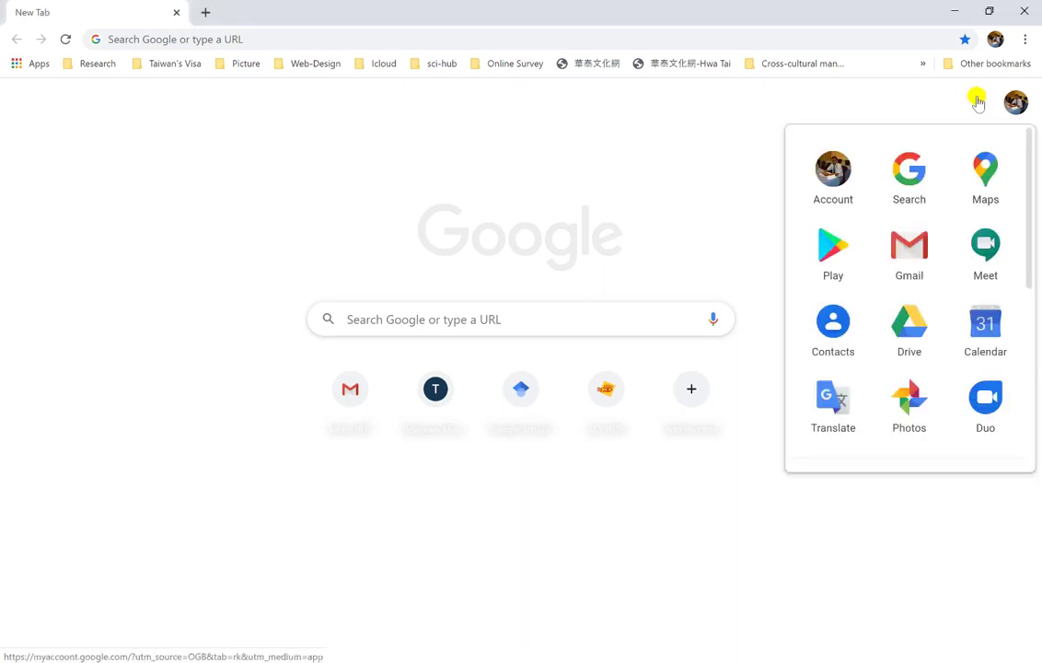
left_click(914, 324)
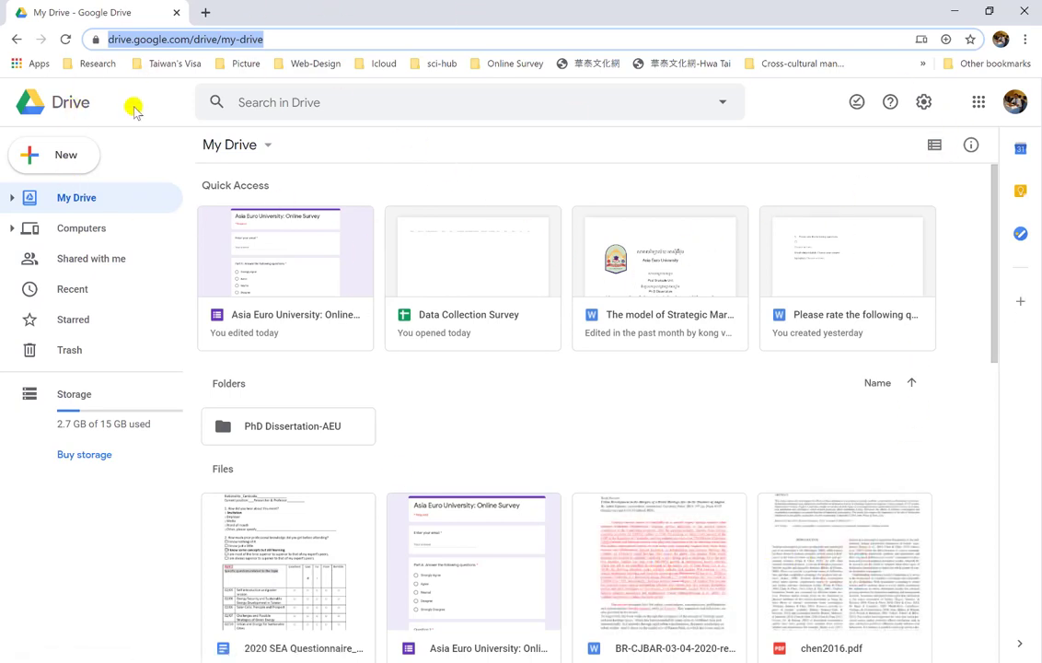
left_click(92, 155)
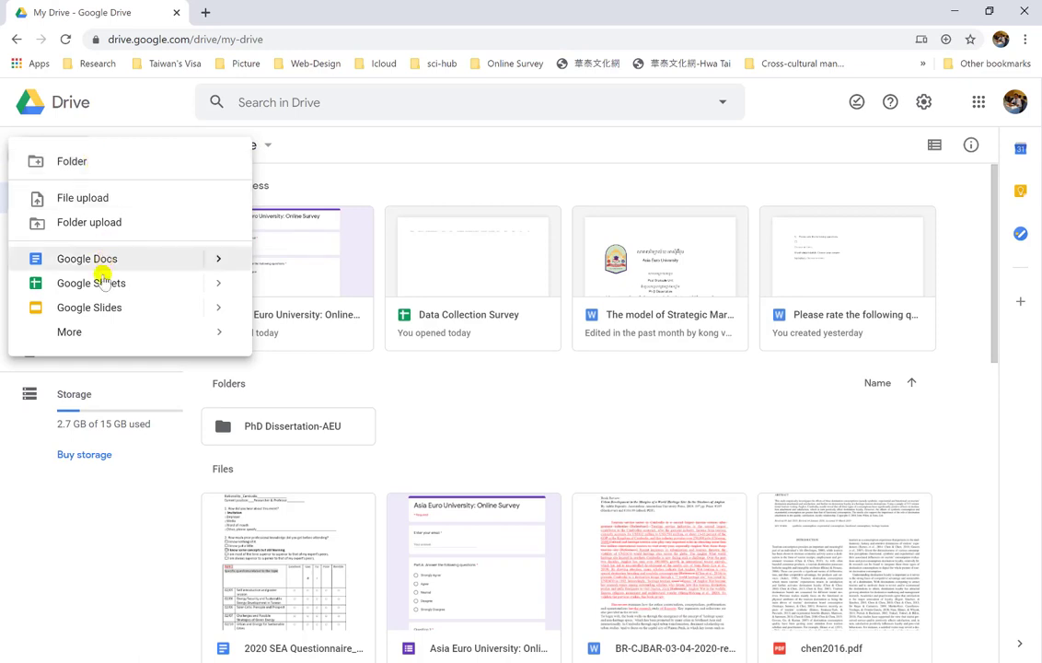
mouse_move(109, 326)
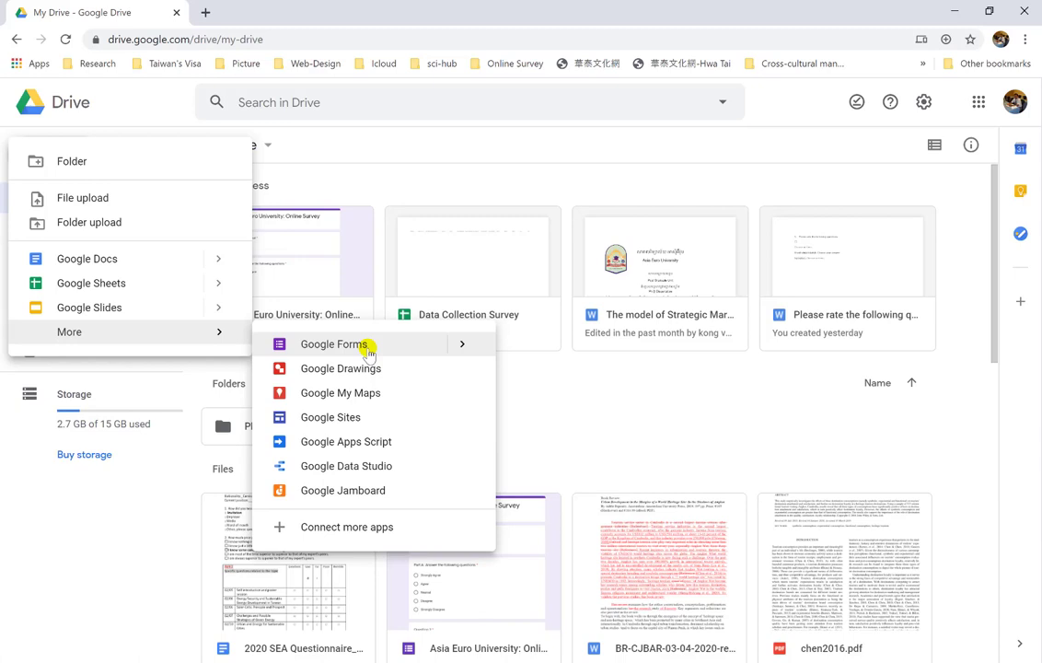
left_click(367, 350)
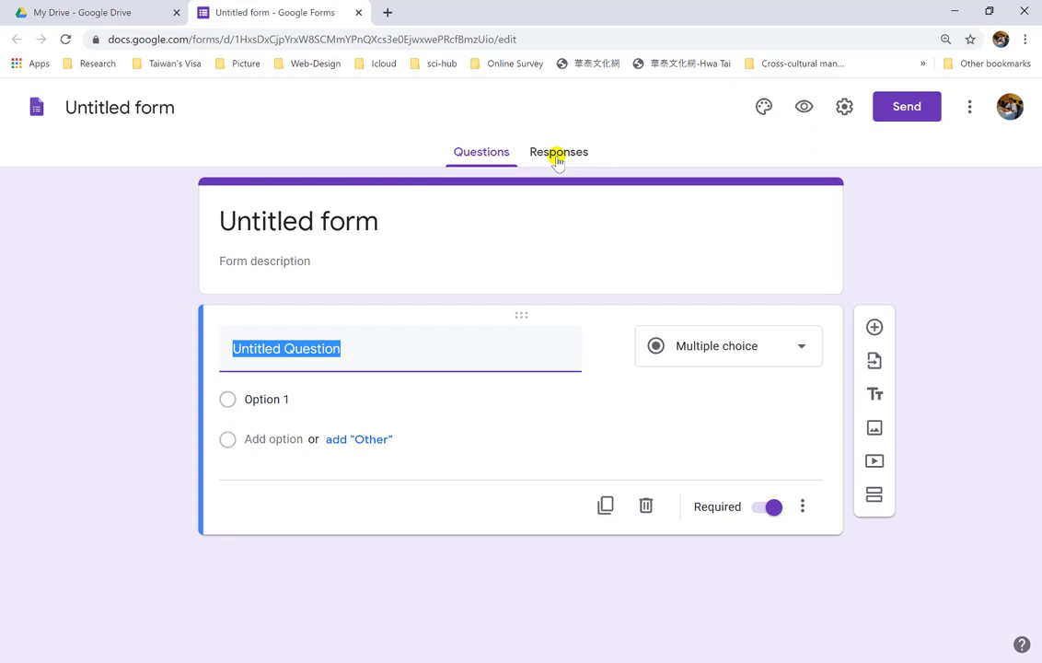
Step: Create a new spreadsheet named "My Google Survey: Govit19" as the form's response destination, and close it once it opens
left_click(557, 156)
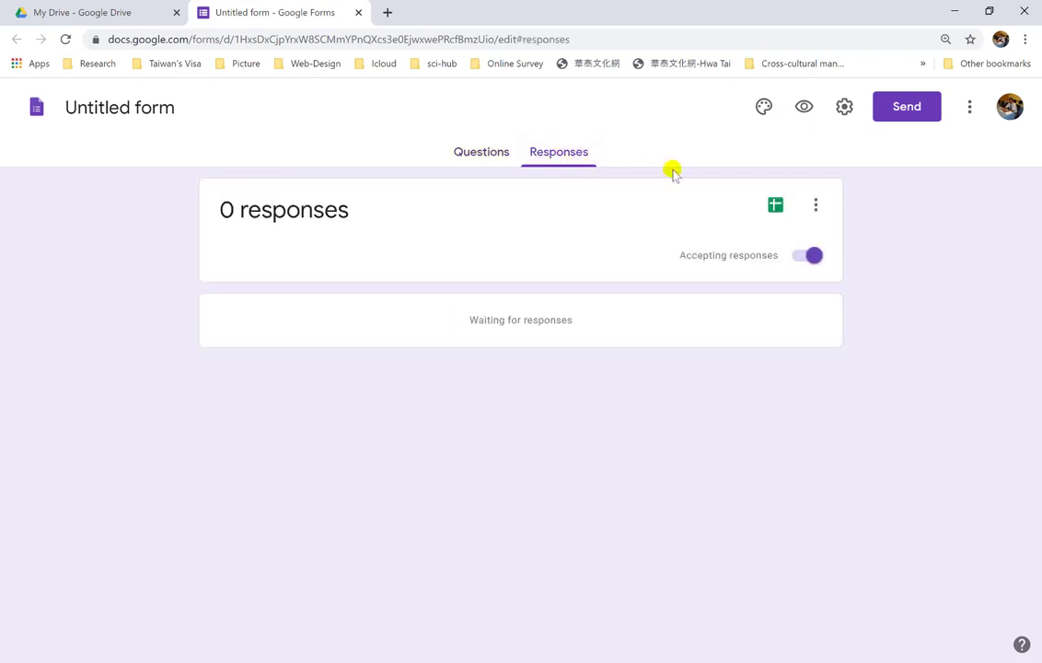
left_click(776, 205)
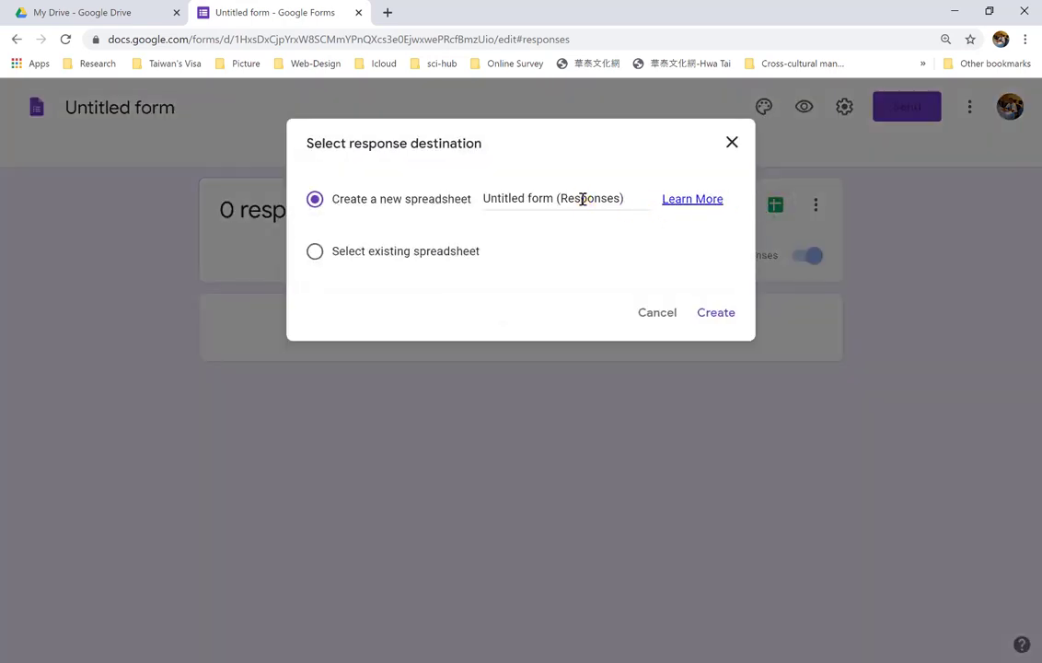
left_click(582, 198)
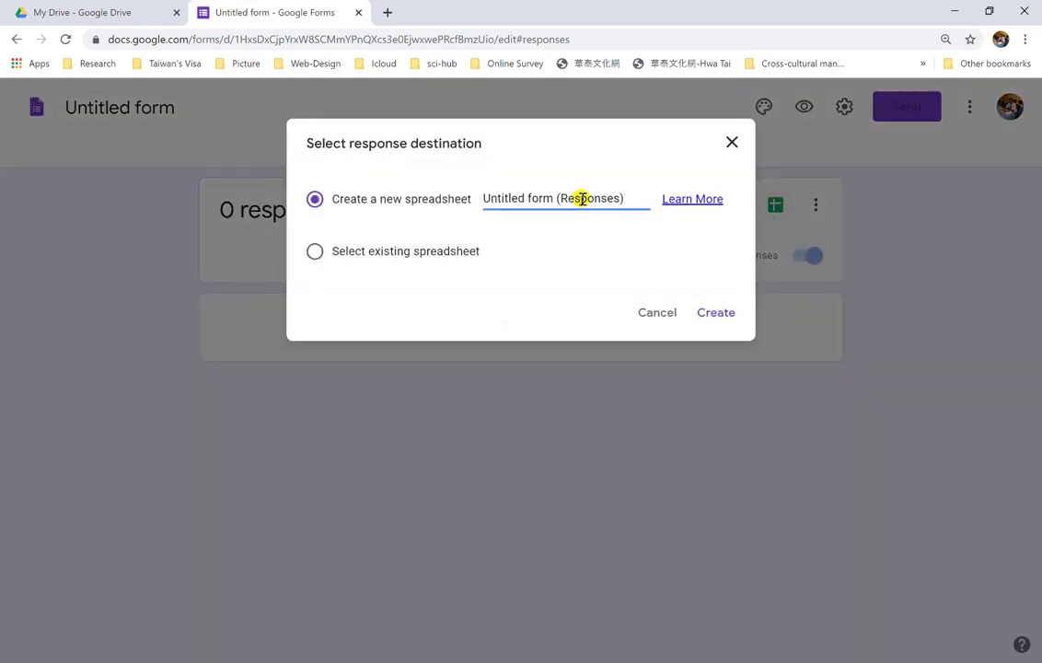
left_click_drag(618, 198, 468, 190)
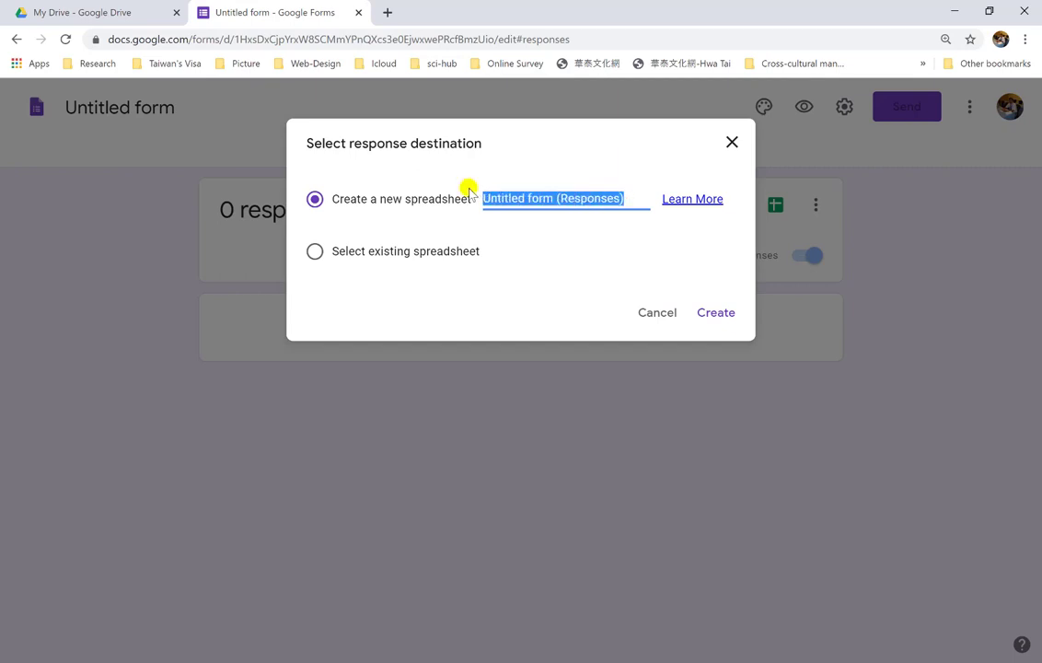
type("My ")
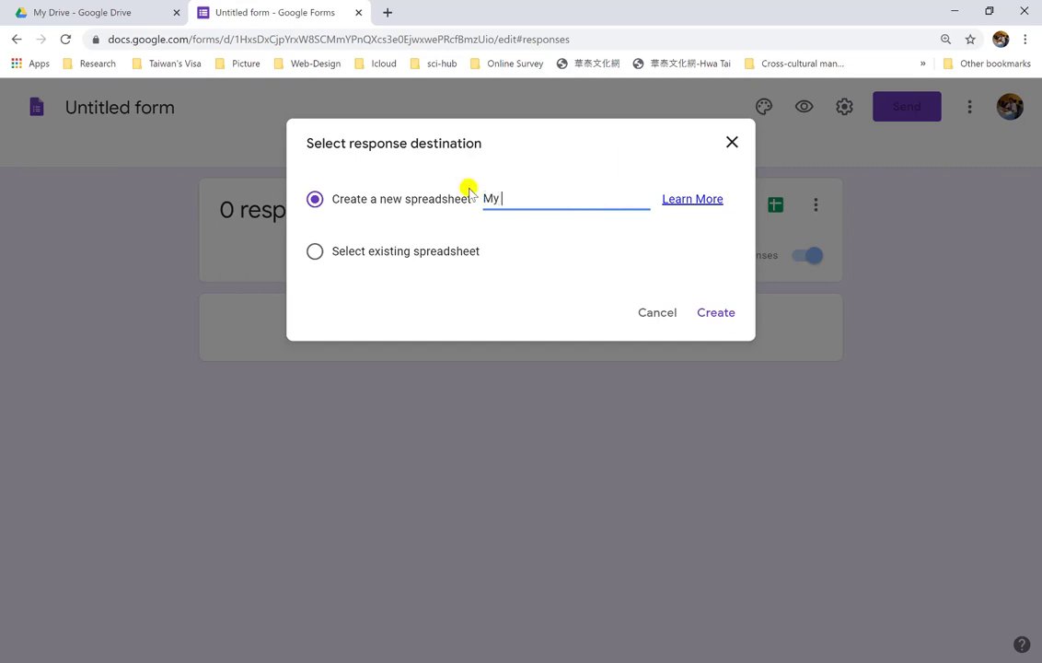
type("Google Survey")
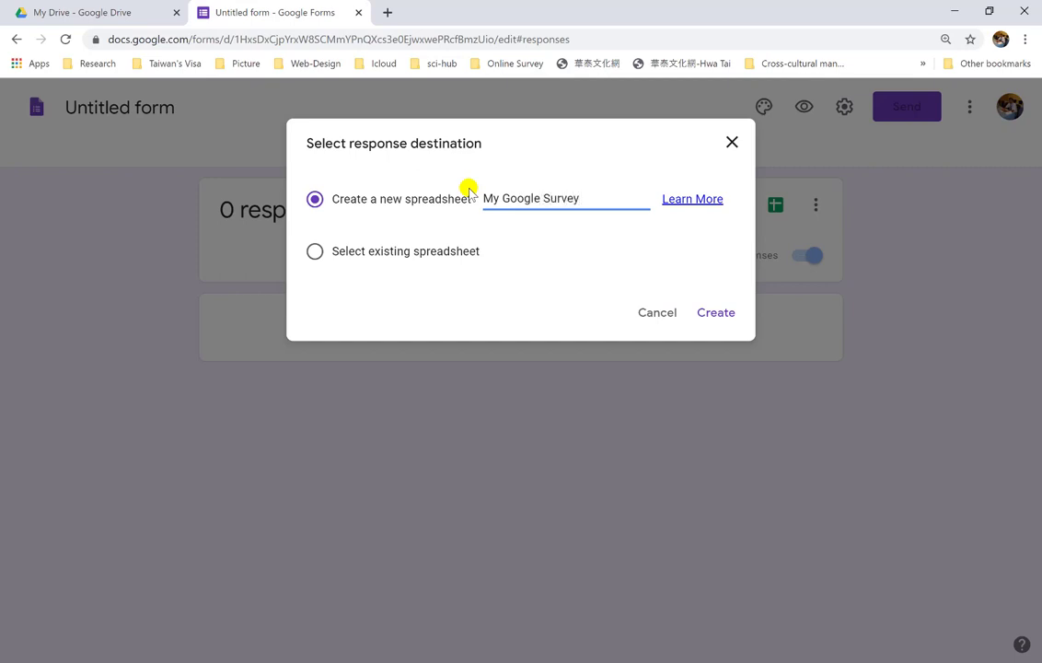
type(": Govit19")
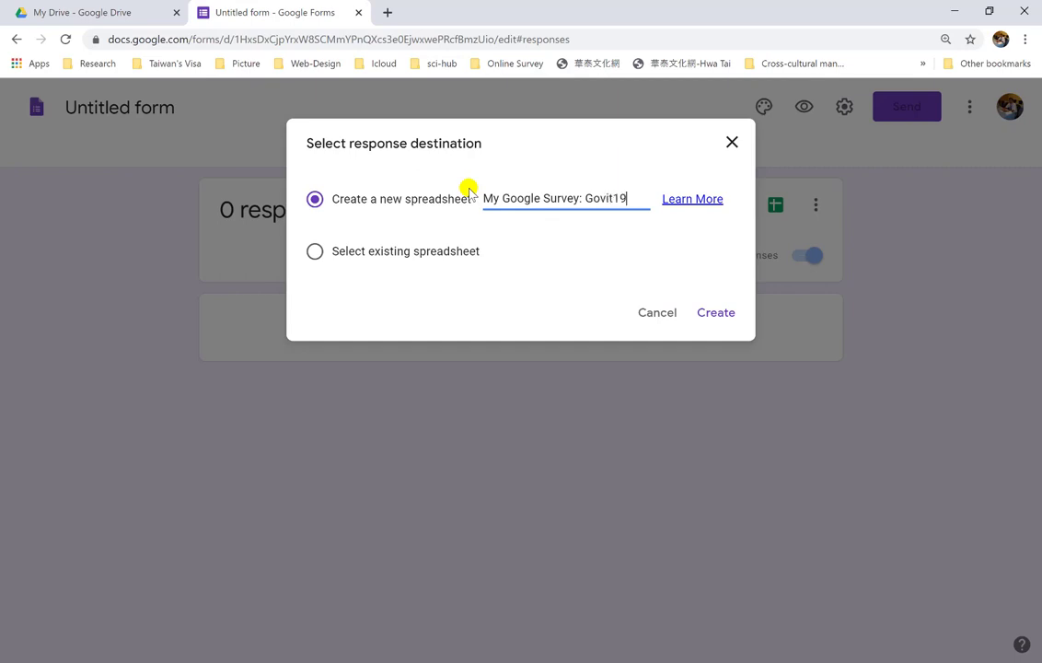
left_click(710, 314)
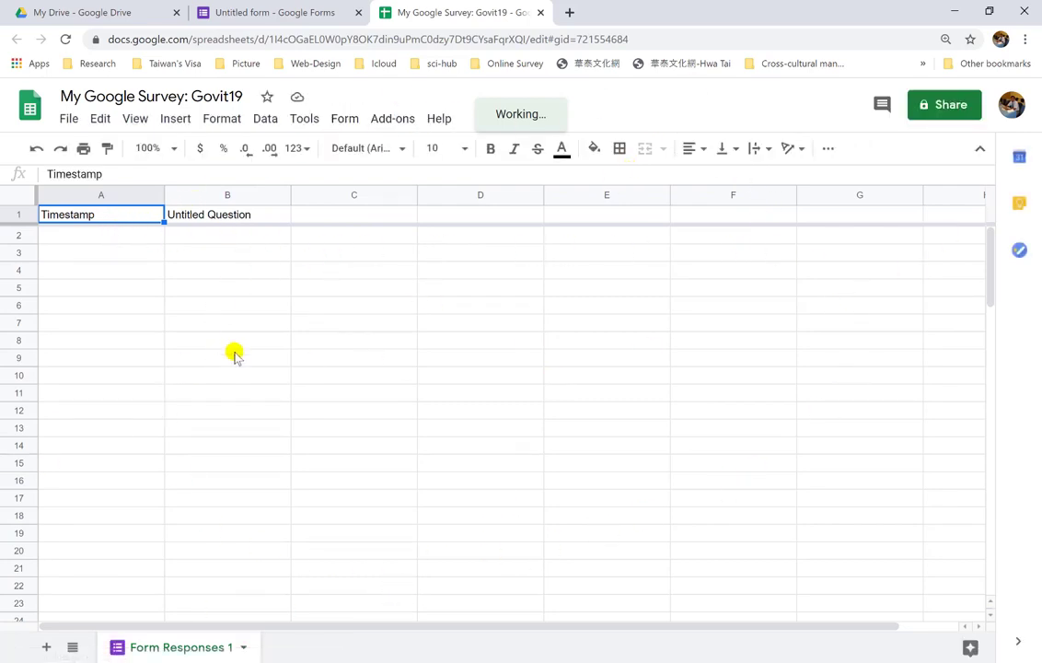
left_click(542, 13)
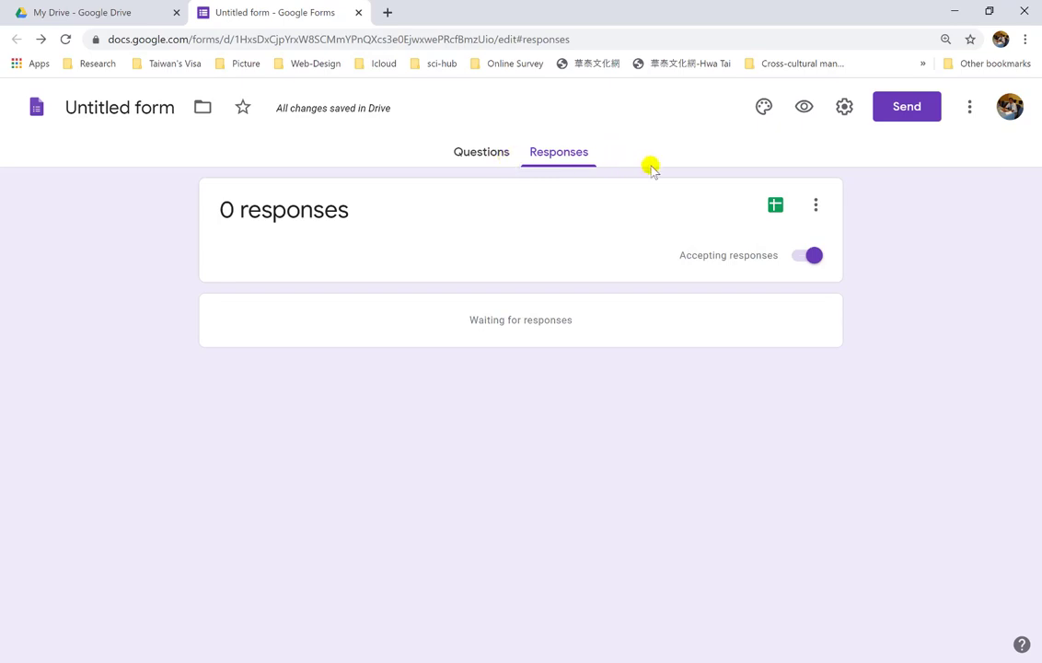
Step: View the response spreadsheet linked to the form and return to the form
left_click(778, 206)
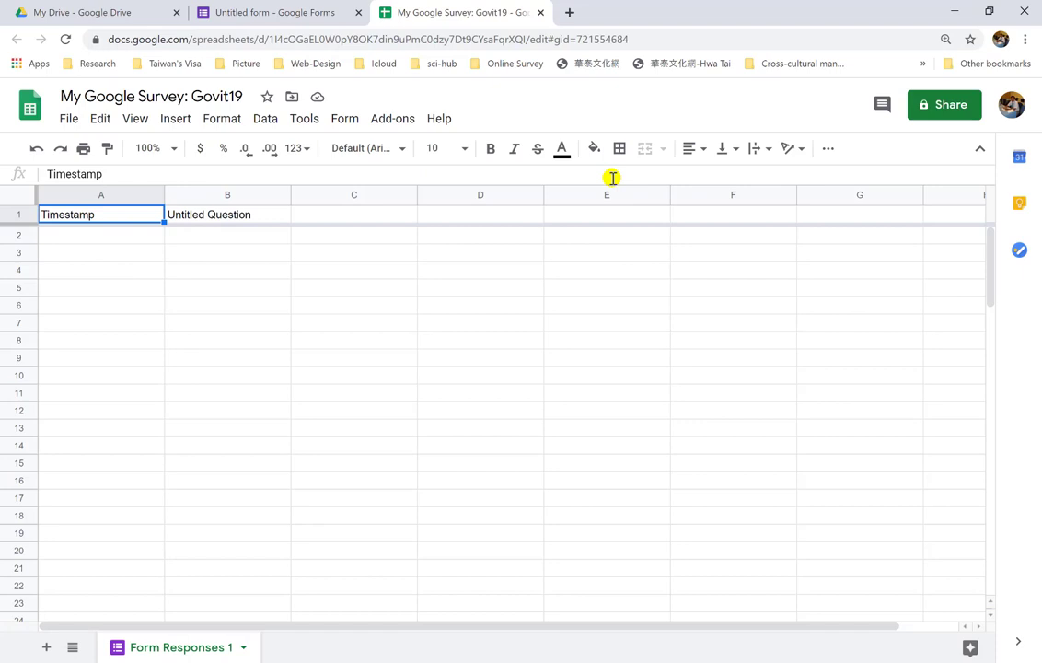
left_click(541, 13)
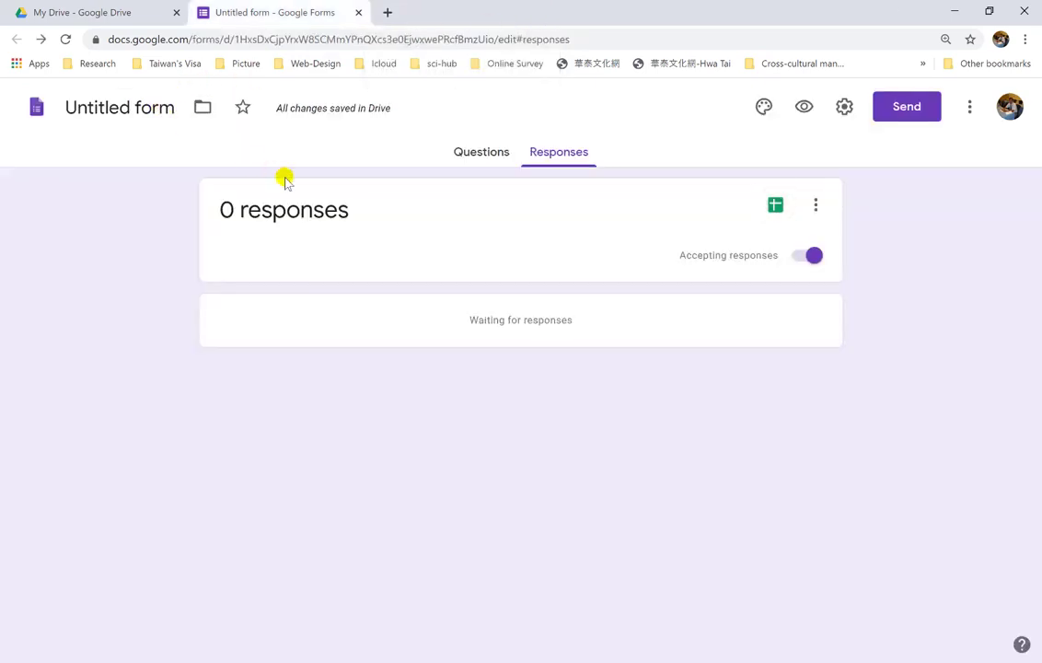
Step: Rename the form "Covit19: Survey 2020" and apply the same name as its heading above the questions
left_click(482, 155)
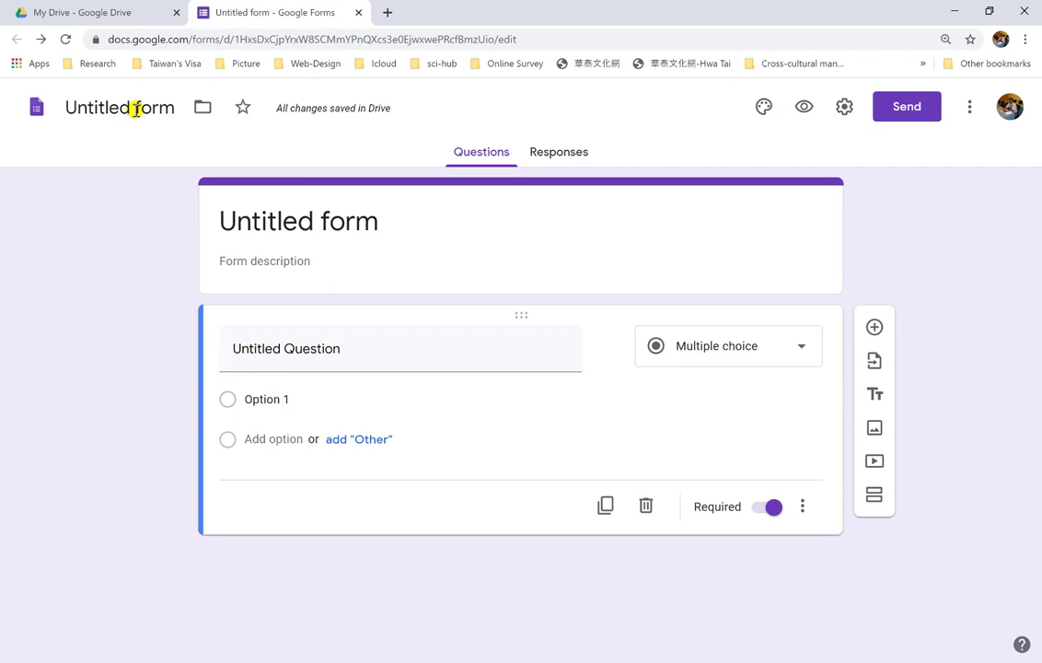
left_click(69, 107)
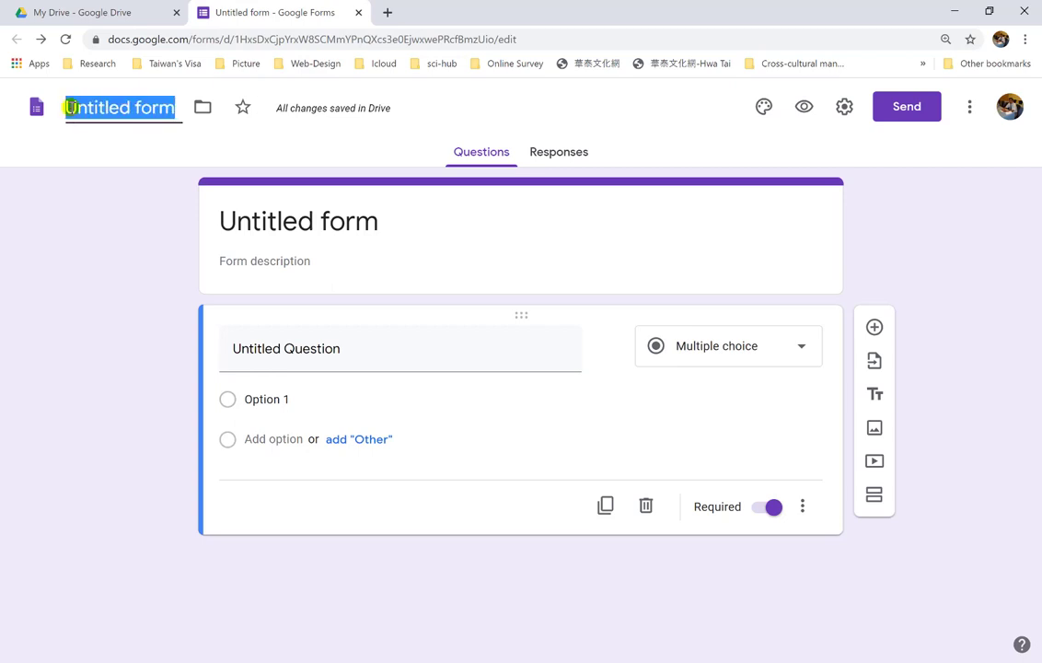
type("C")
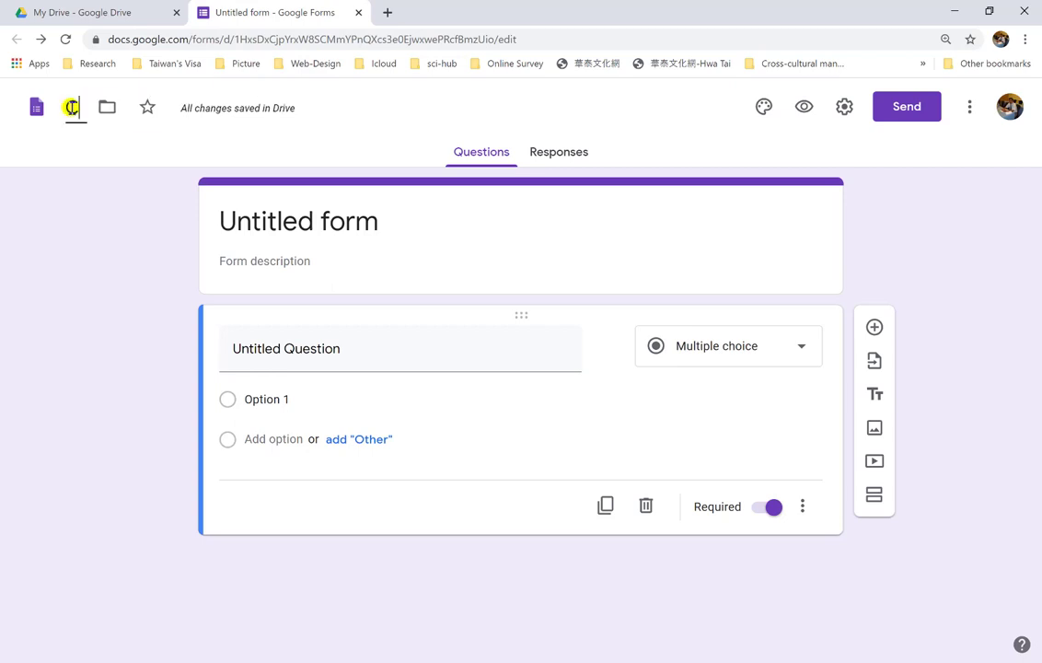
type("ovit19")
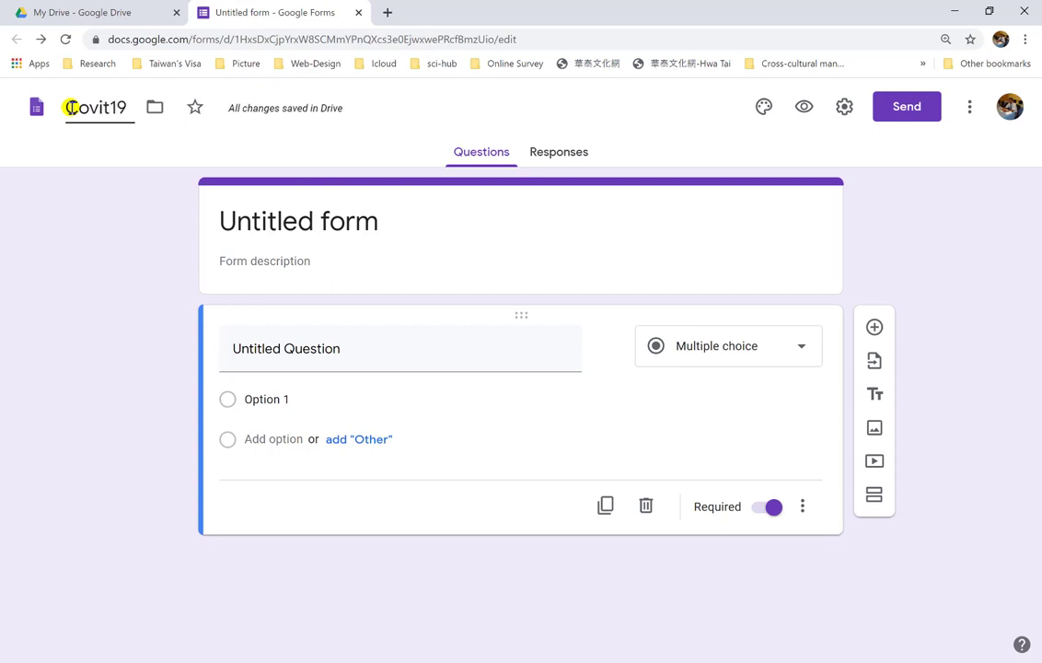
type(": Survey")
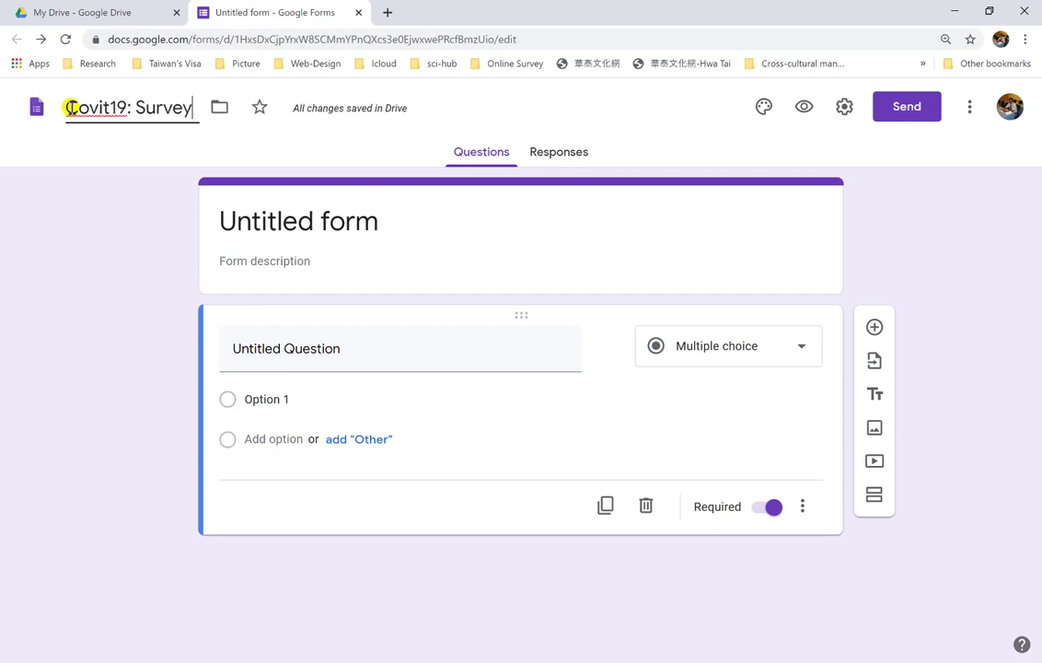
type(" 2020")
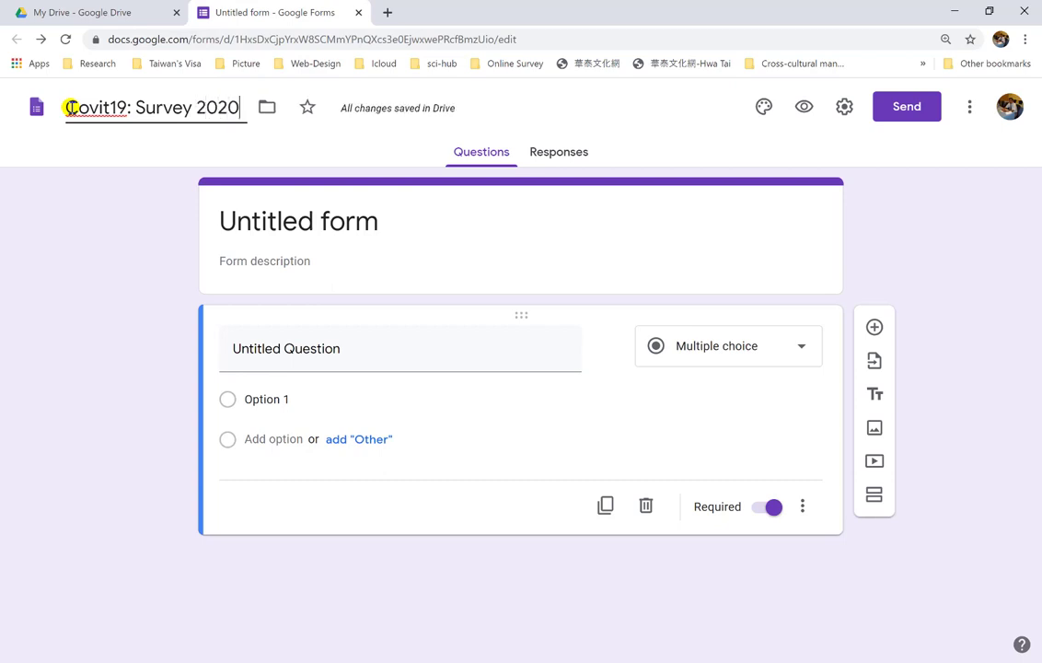
left_click(268, 217)
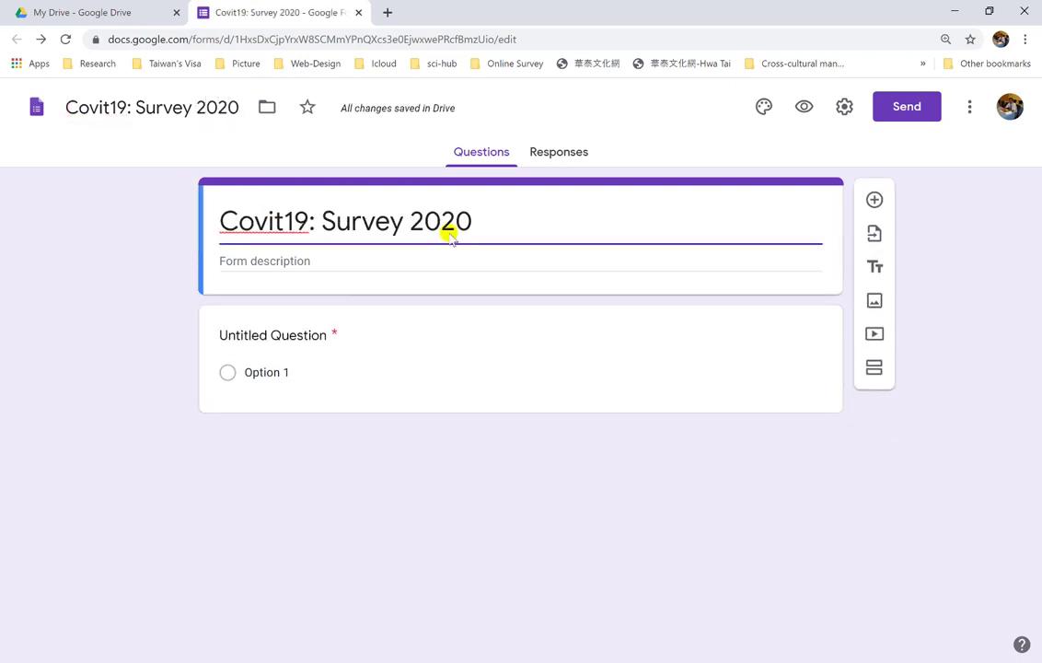
Step: Enter "Guideline:...." as the form description
left_click(374, 260)
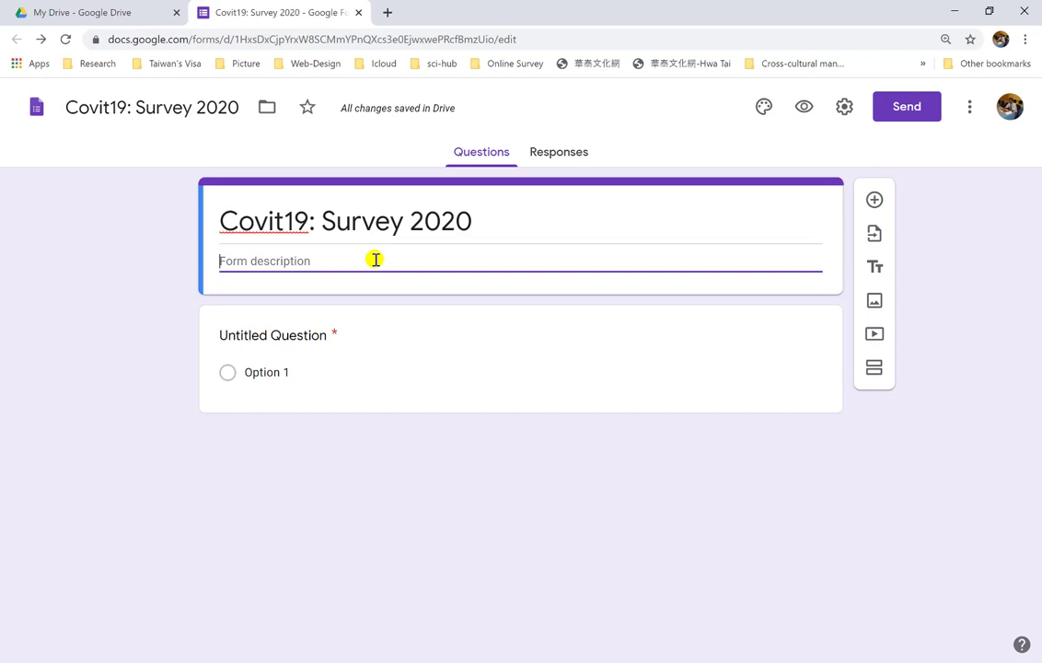
type("Gi")
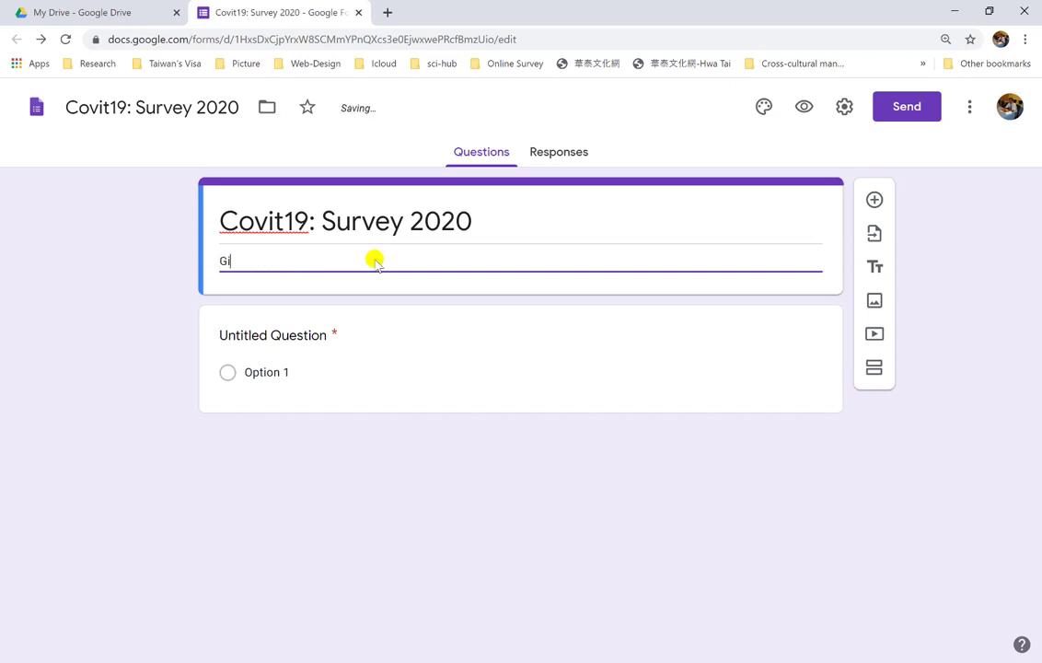
type("uideline:....")
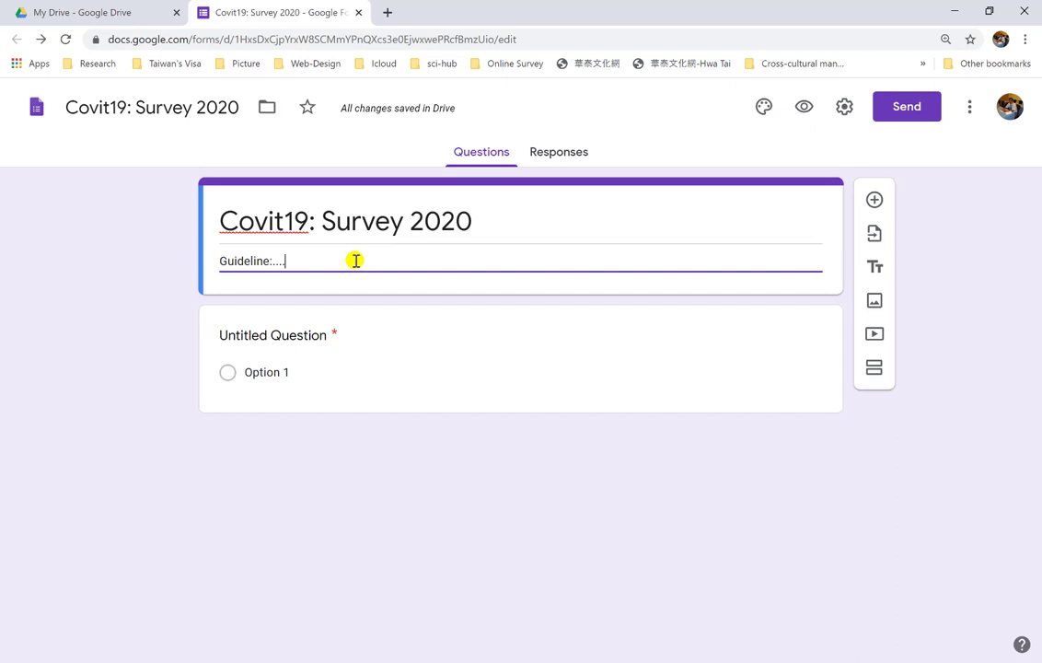
Step: Change the untitled question's type to Short answer
left_click(302, 334)
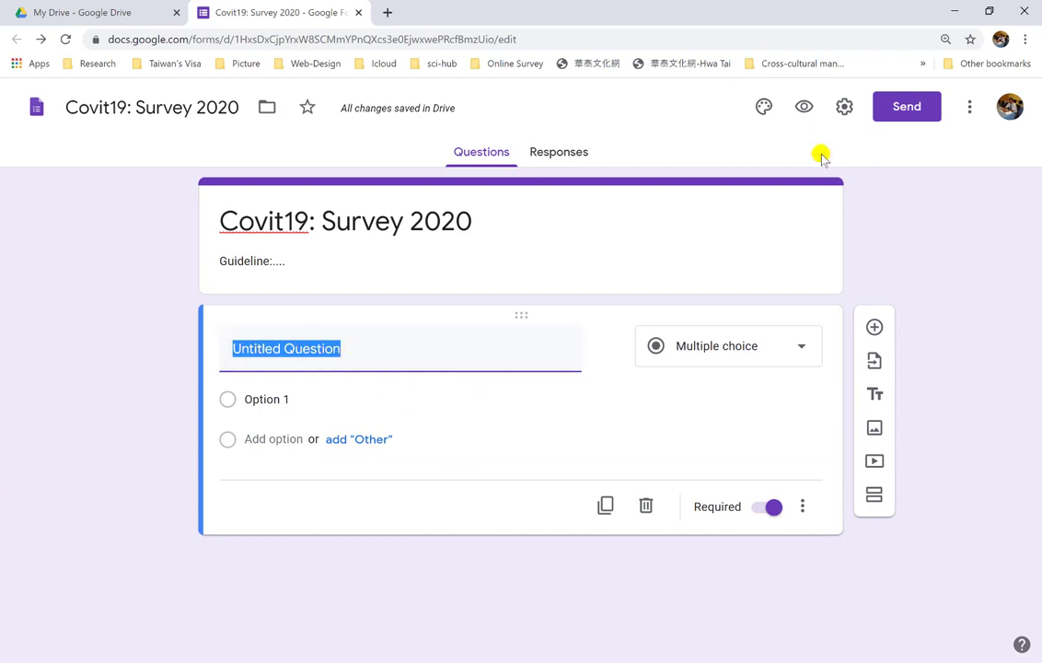
left_click(812, 347)
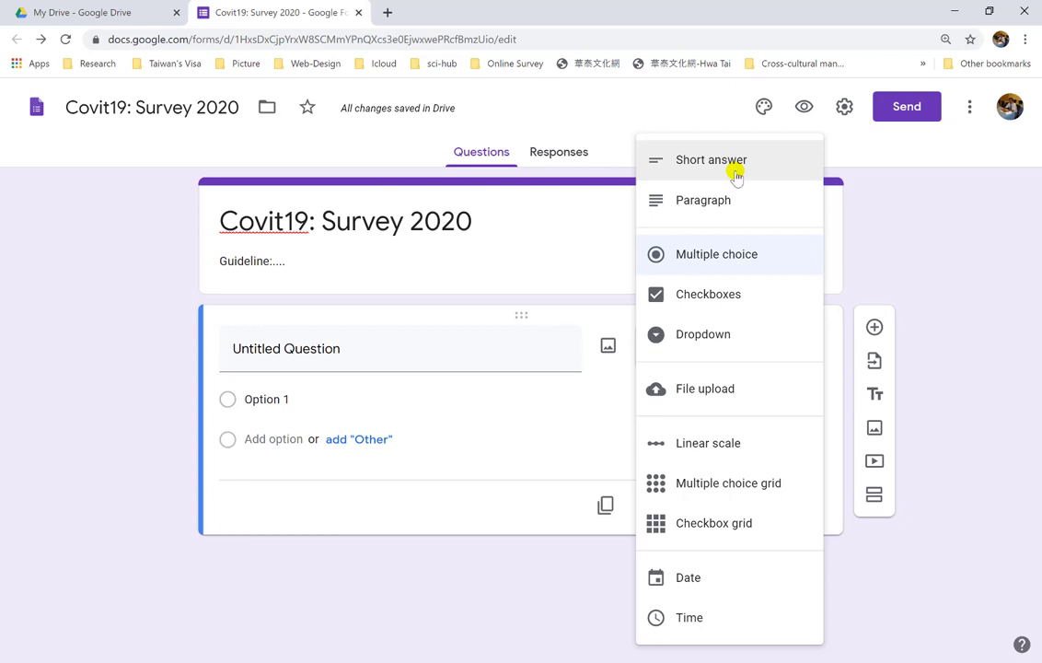
left_click(716, 166)
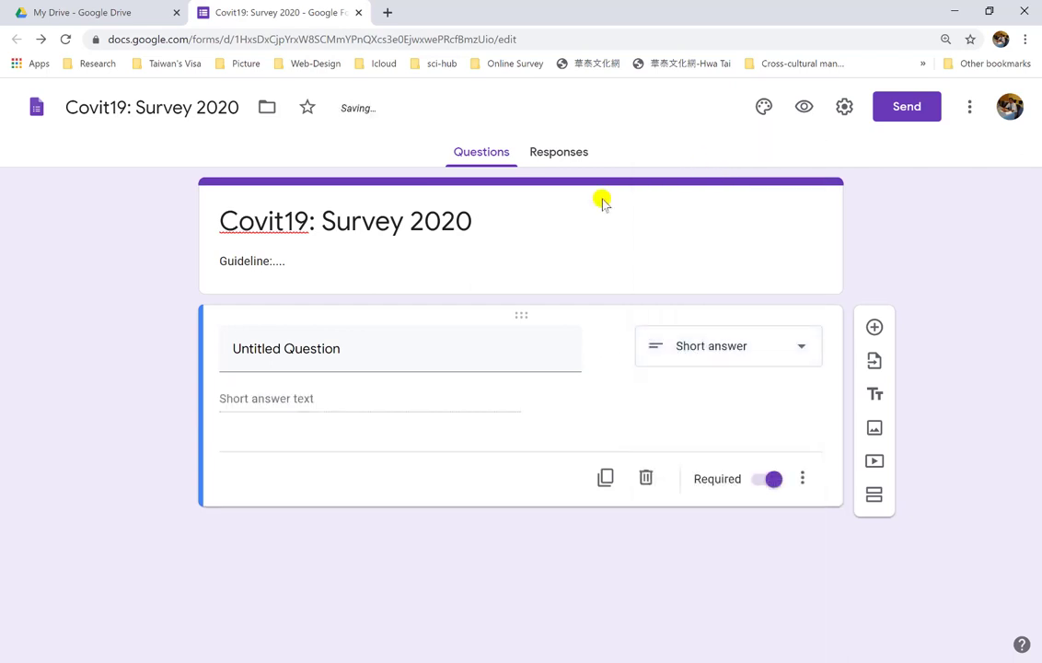
Step: Title the short-answer question "Enter your email" and make sure it is marked as required
left_click(340, 360)
type("En")
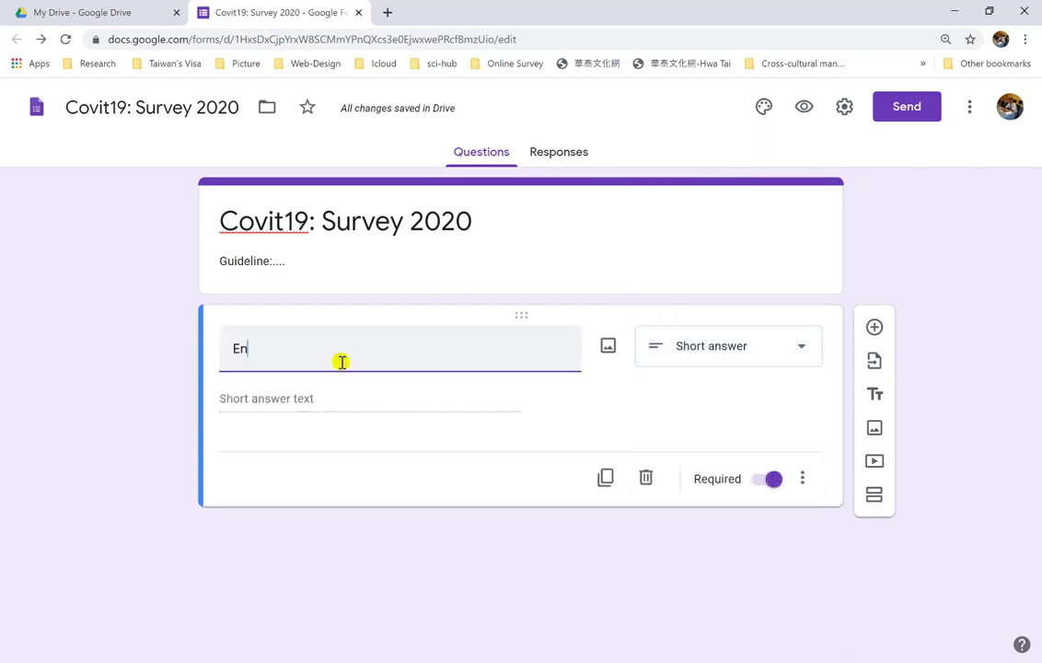
type("tr your")
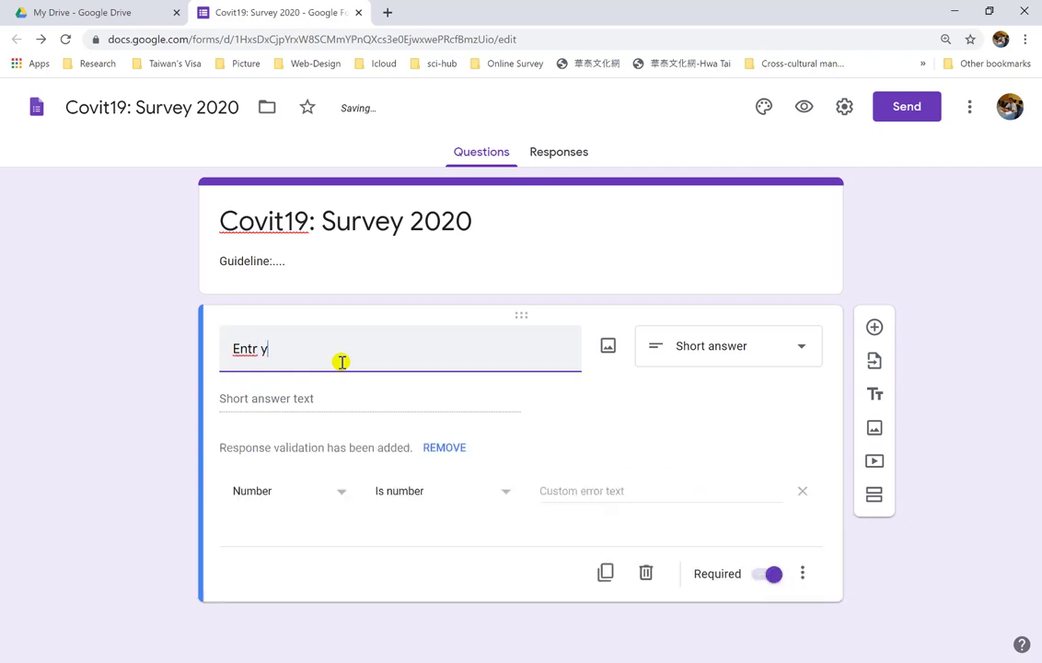
key("BackSpace")
key("BackSpace")
key("BackSpace")
key("BackSpace")
key("BackSpace")
key("BackSpace")
type("er")
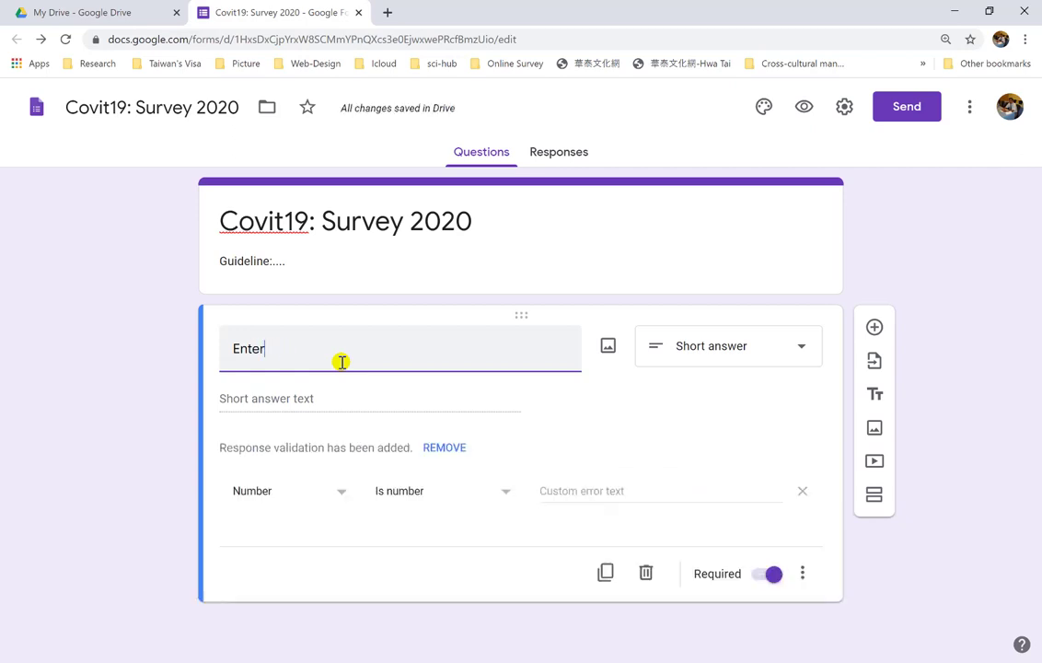
type(" your email")
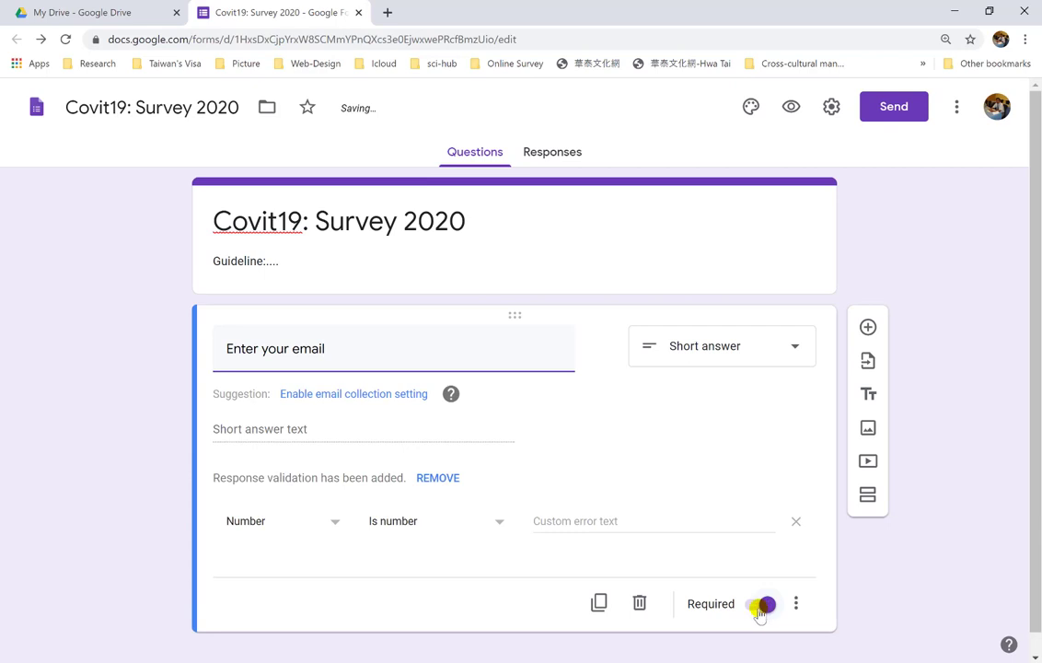
left_click(758, 610)
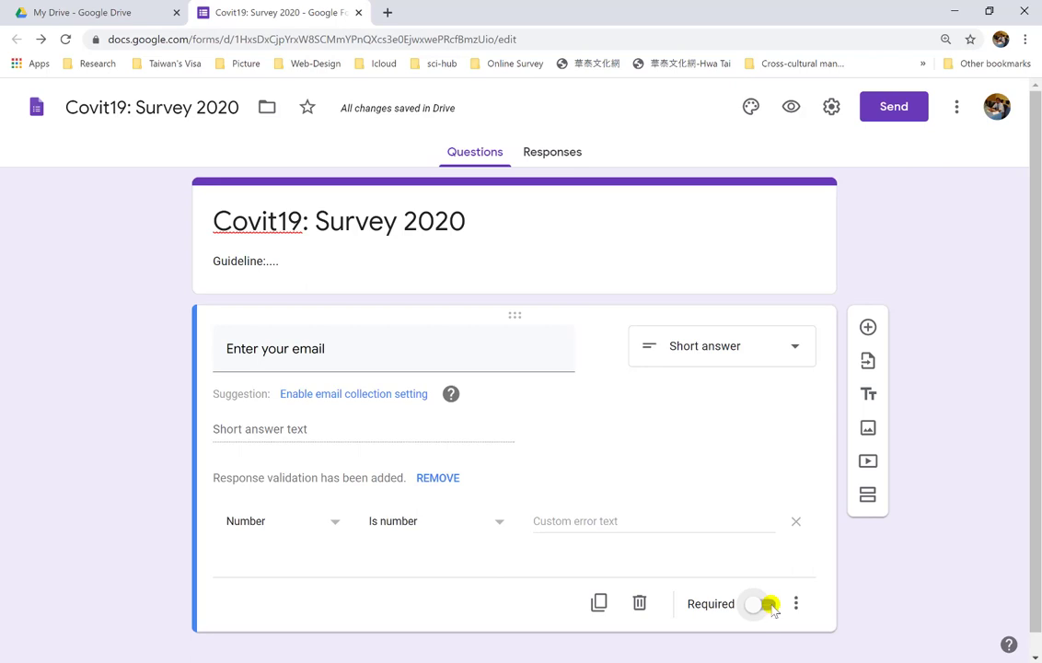
left_click(766, 605)
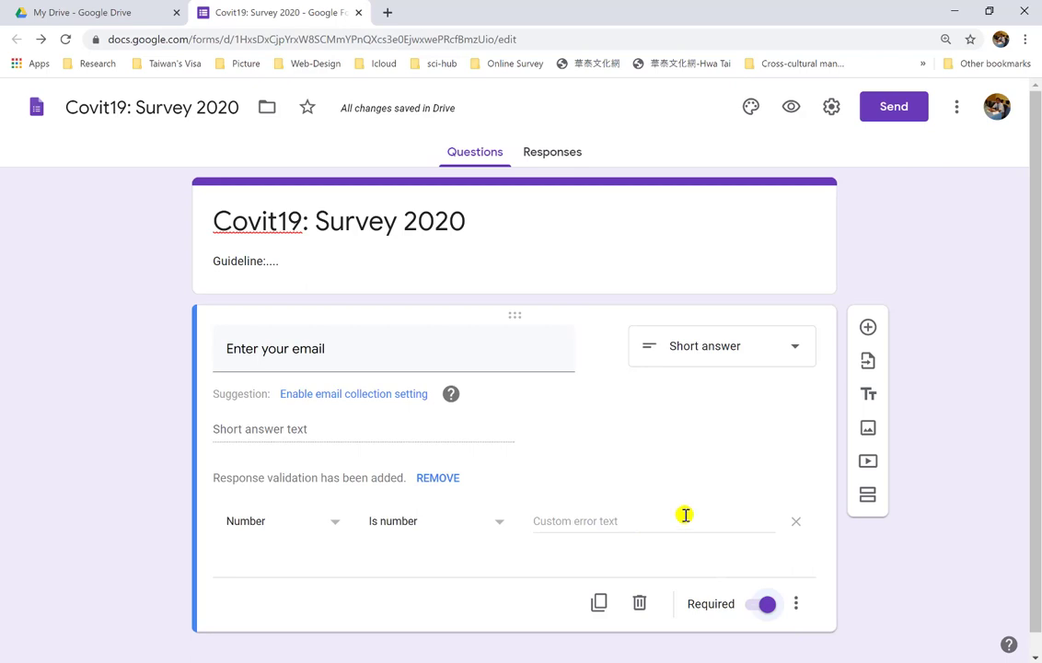
Step: Remove the response validation from the "Enter your email" question
left_click(796, 523)
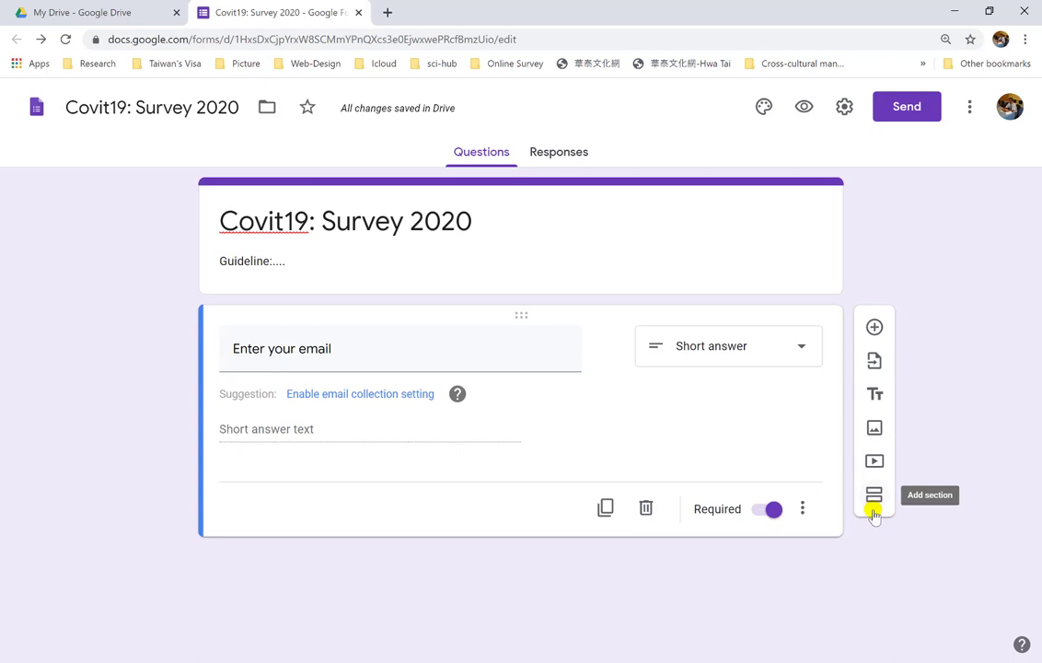
Step: Add a new question below the email question and title it "Q1: Service quality of Brown coffee"
left_click(876, 329)
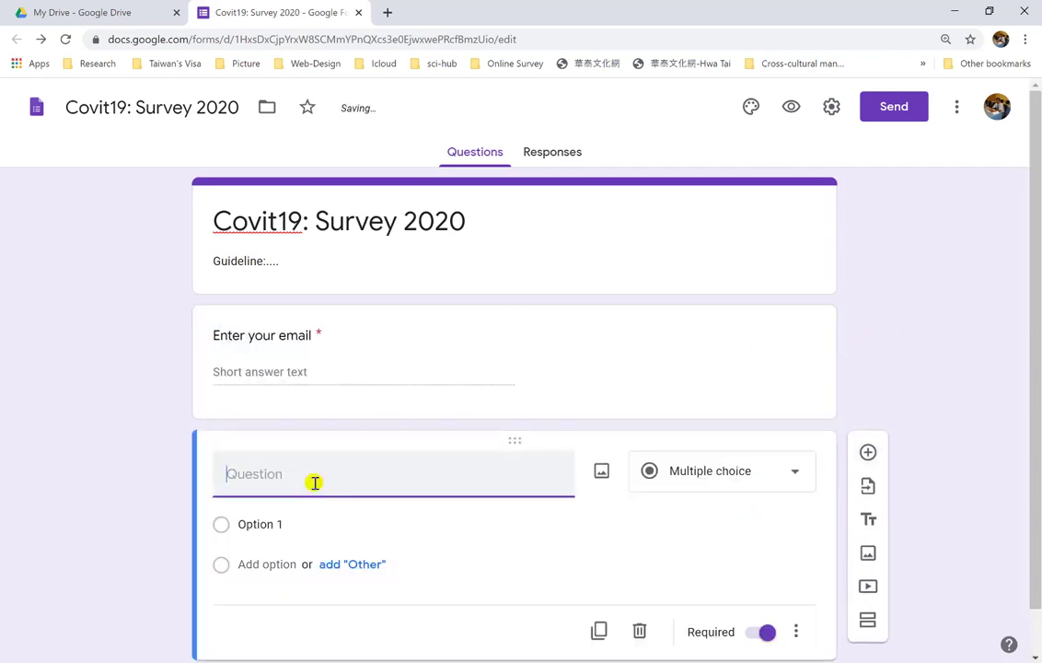
type("Q1: Servive")
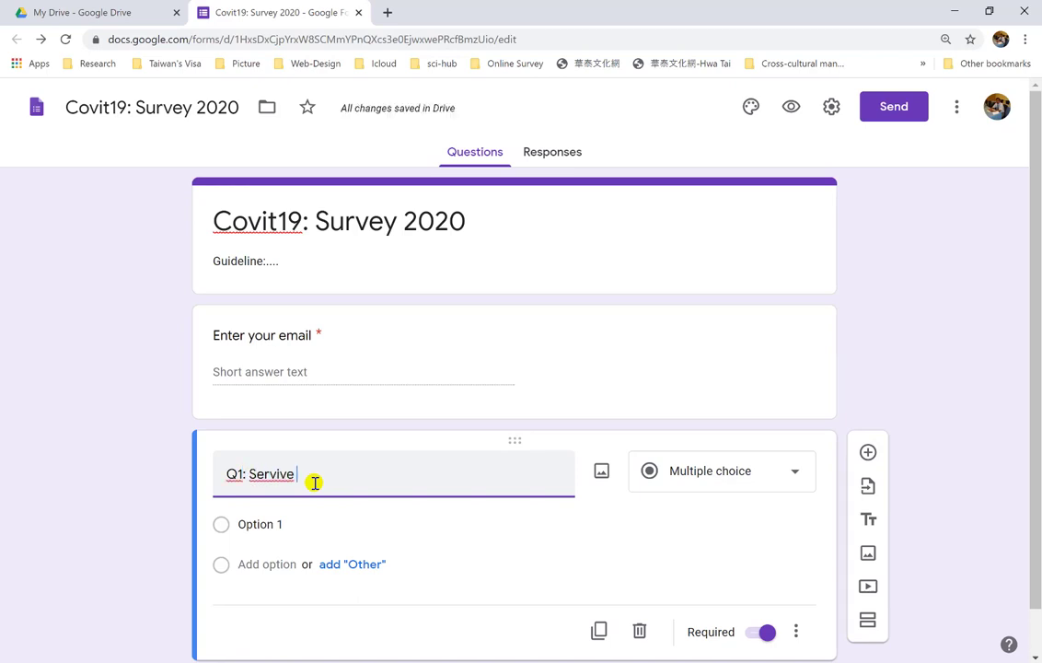
key("BackSpace")
key("BackSpace")
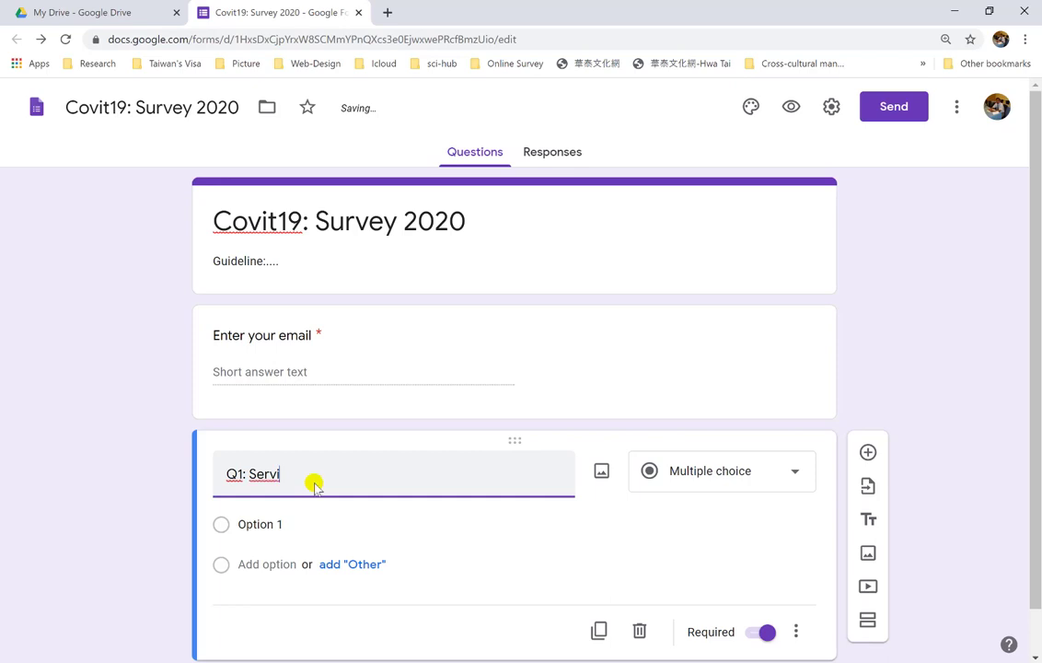
type("ce qualit")
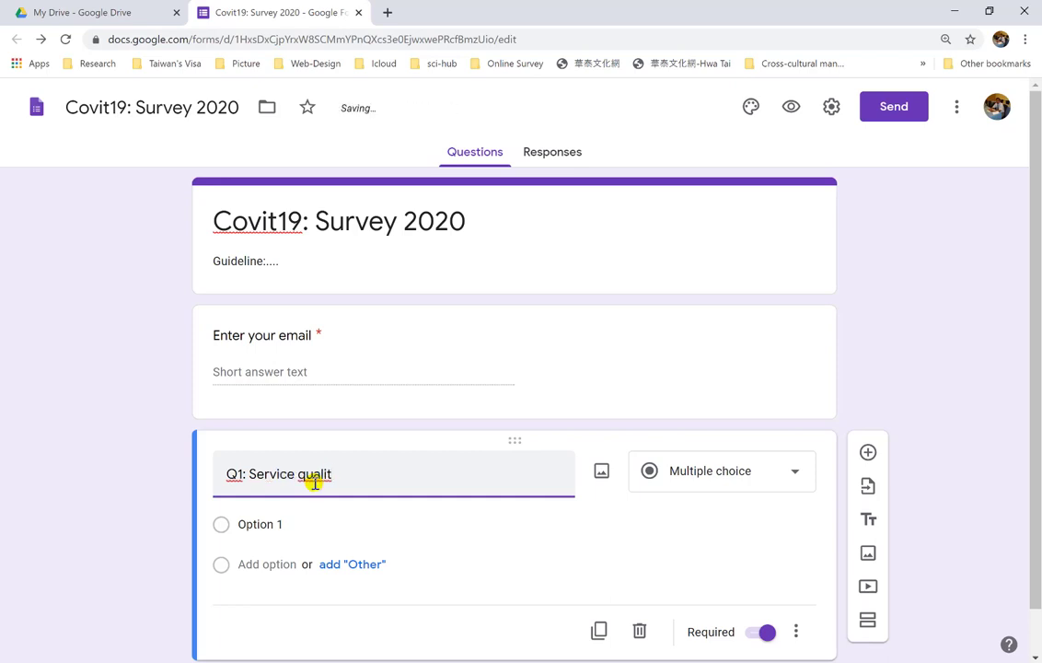
type("y of Brow")
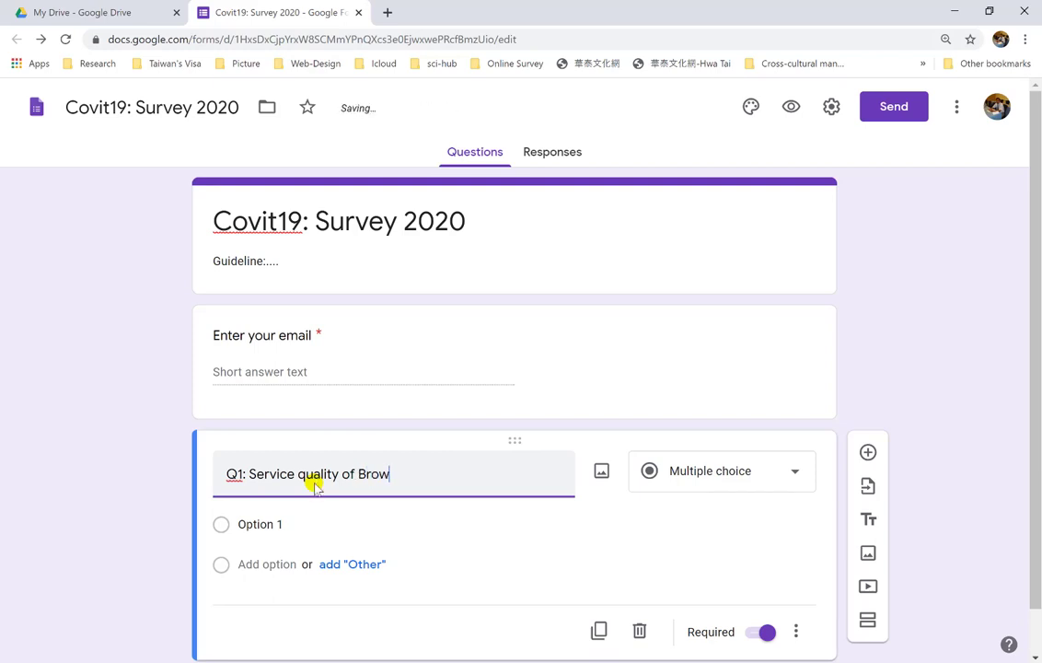
type("n")
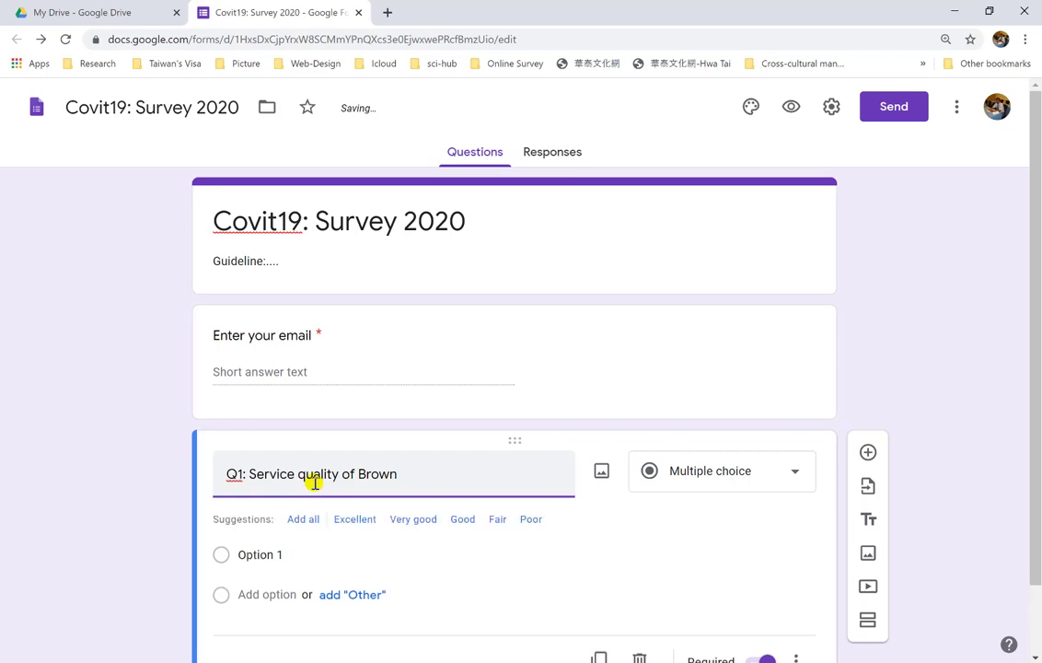
type(" coffee")
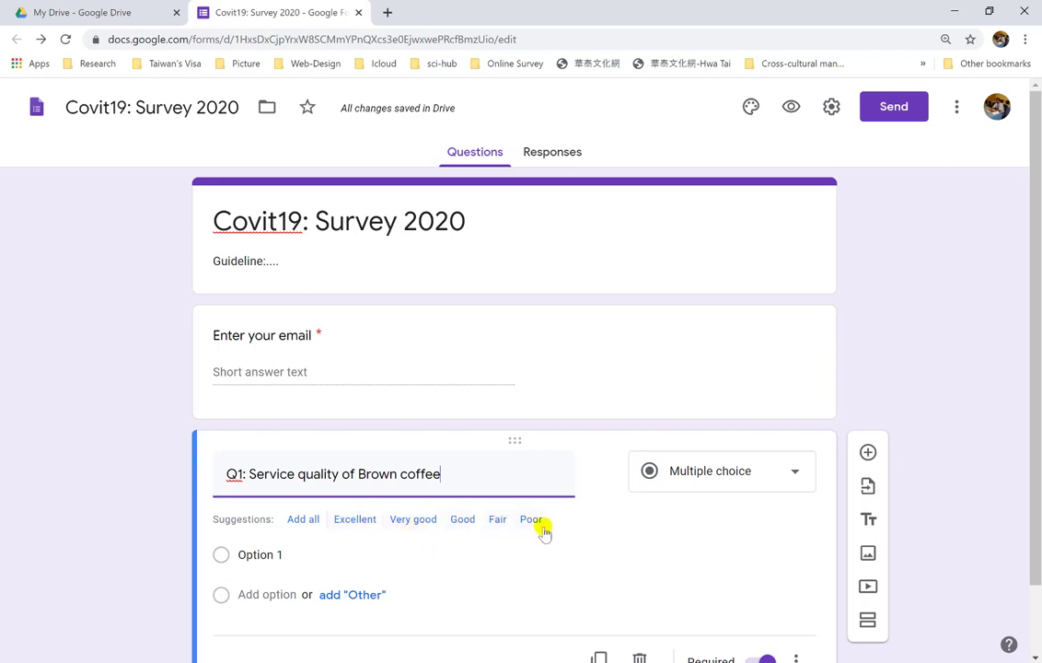
Step: Add all suggested answers (Excellent, Very good, Good, Fair, Poor) to Q1 and keep its type as Multiple choice
left_click(303, 519)
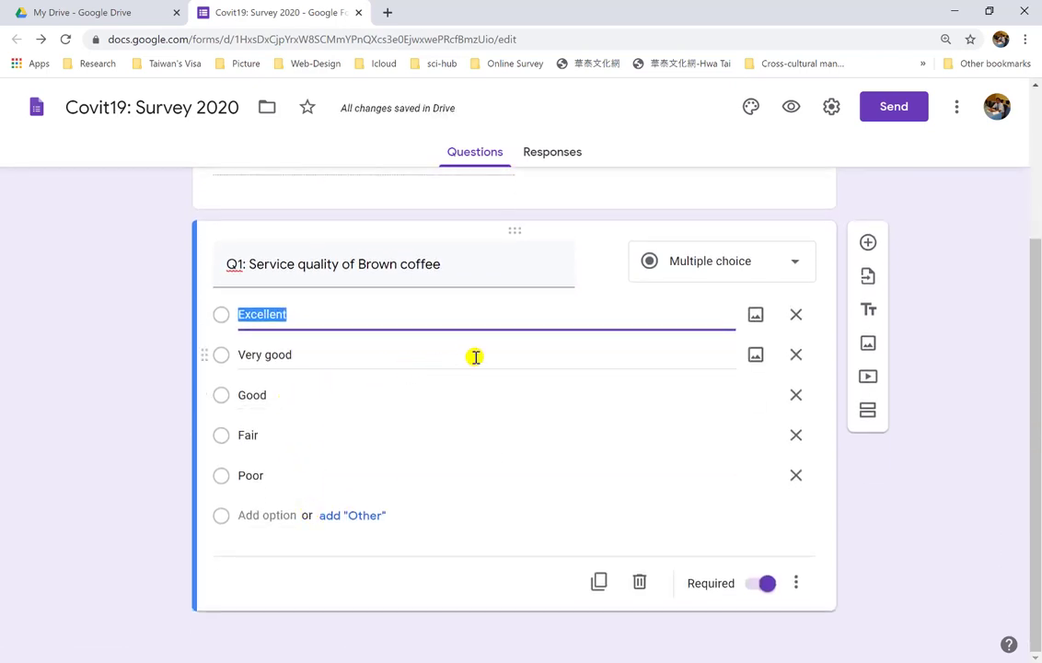
left_click(750, 266)
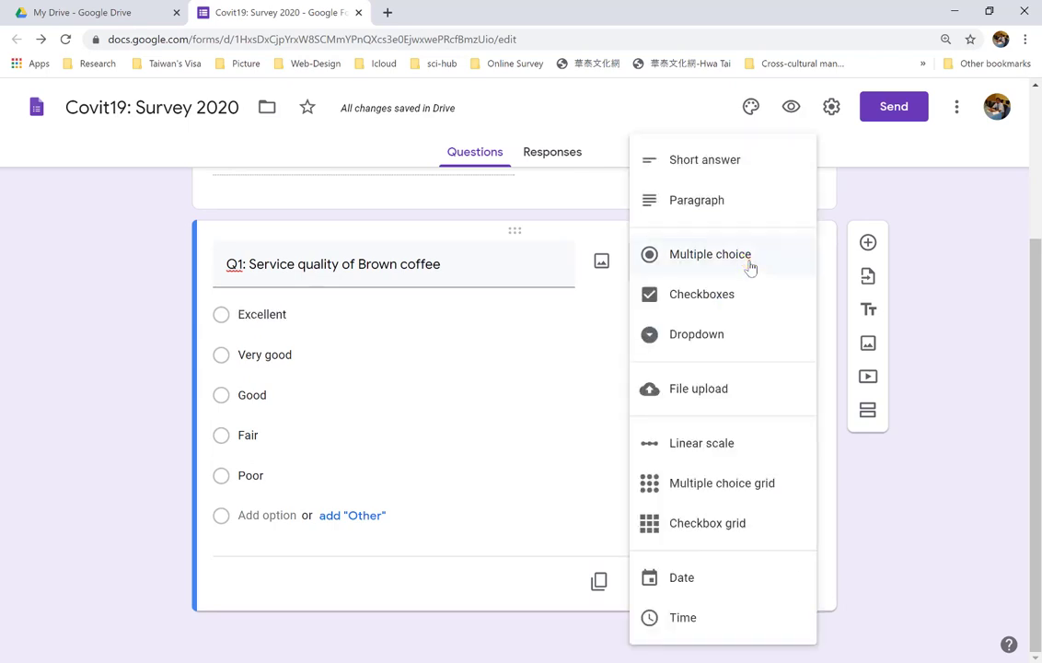
left_click(750, 267)
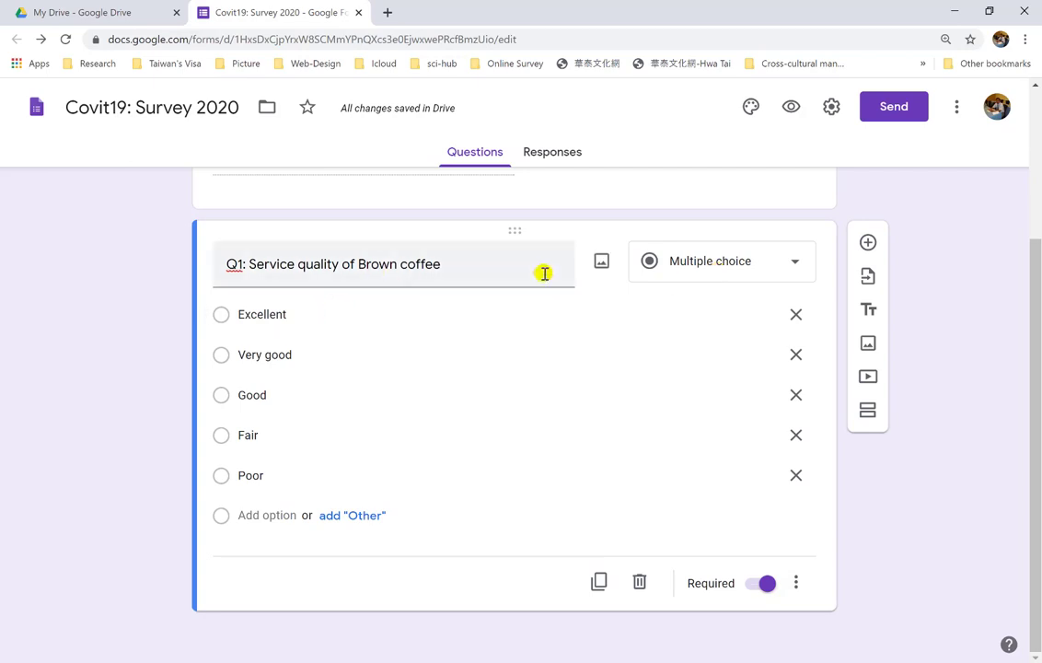
Step: Extend the Q1 title to read "Q1: Service quality of Brown coffee is"
mouse_move(295, 254)
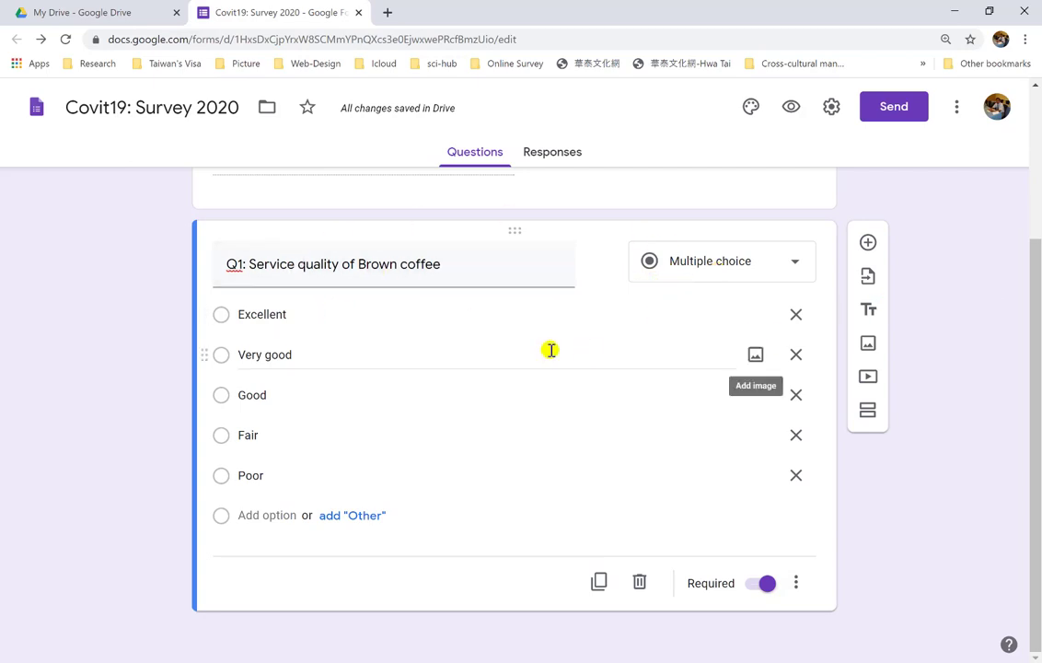
triple_click(482, 265)
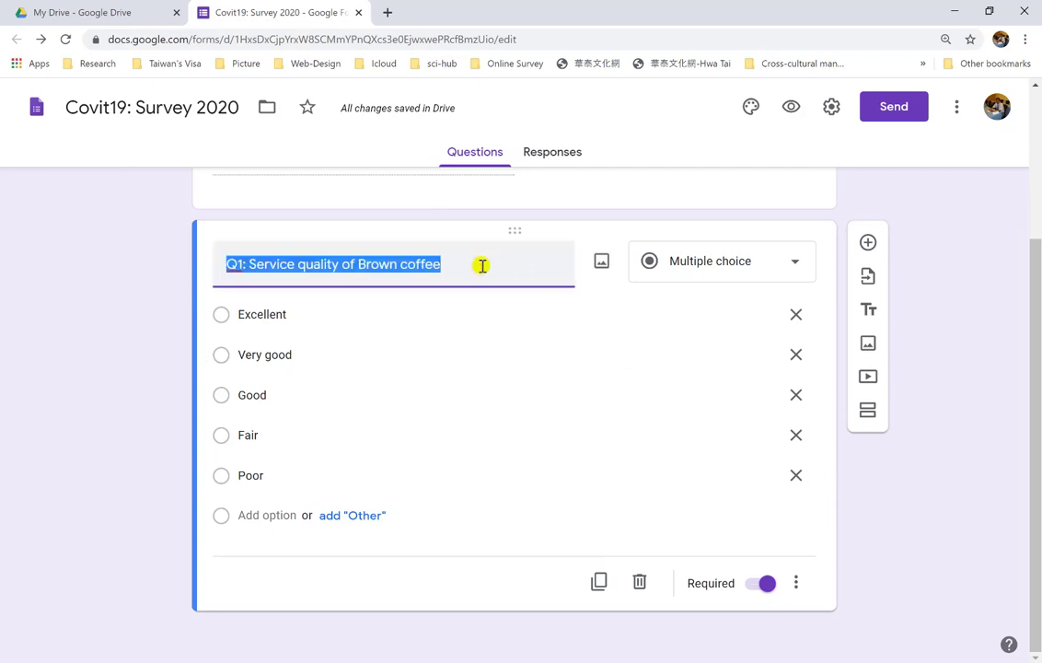
left_click(482, 265)
type("is")
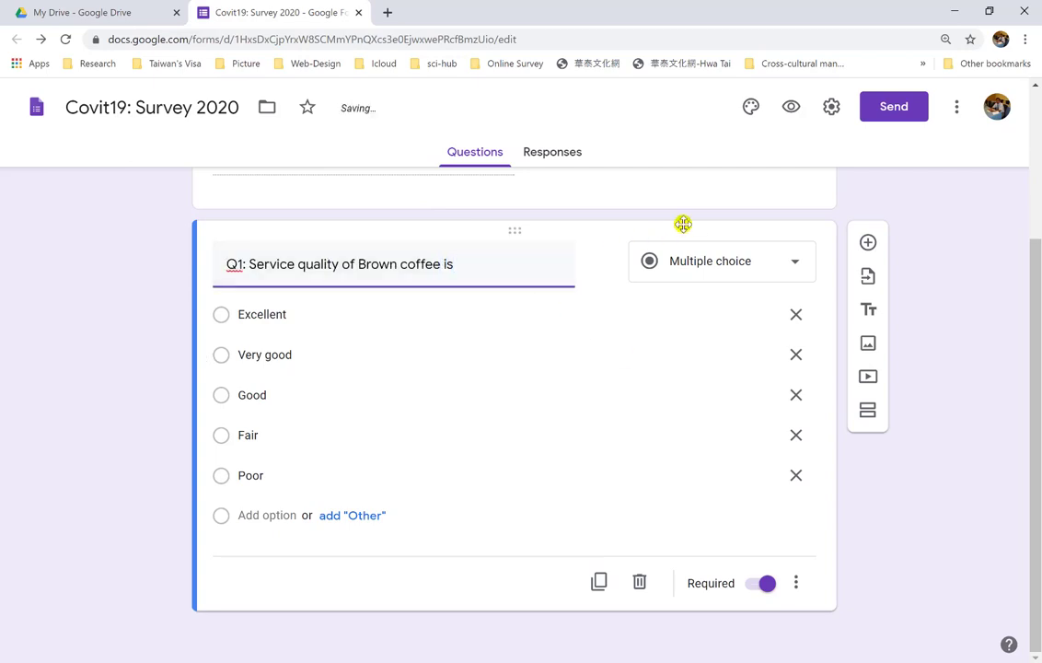
Step: Preview the form, try the Good and Very good answers for Q1, and close the preview without submitting
left_click(789, 109)
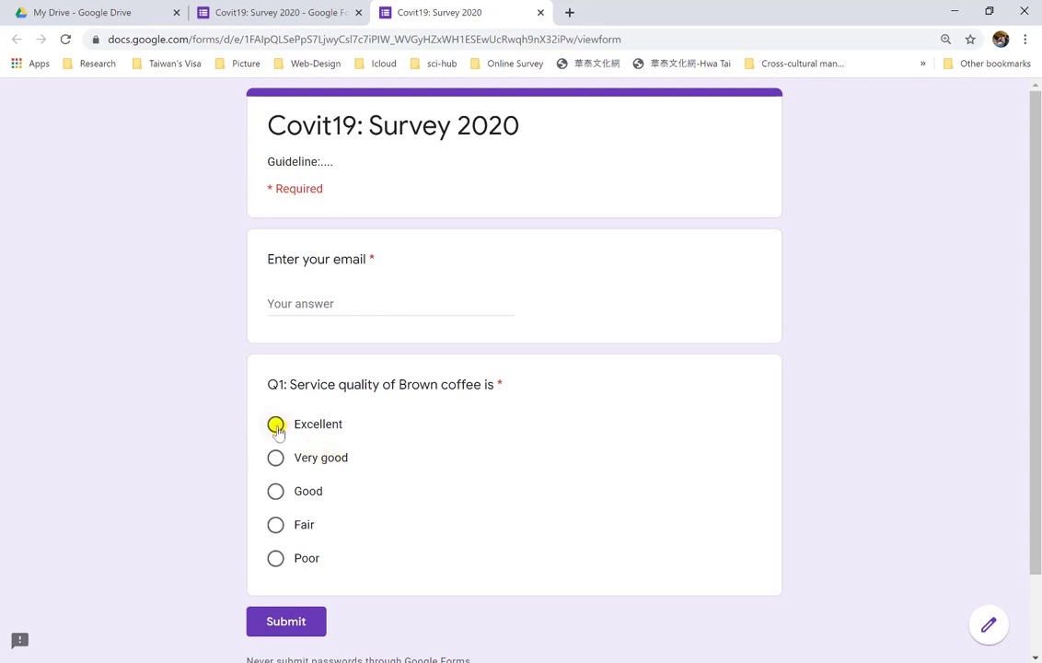
left_click(276, 490)
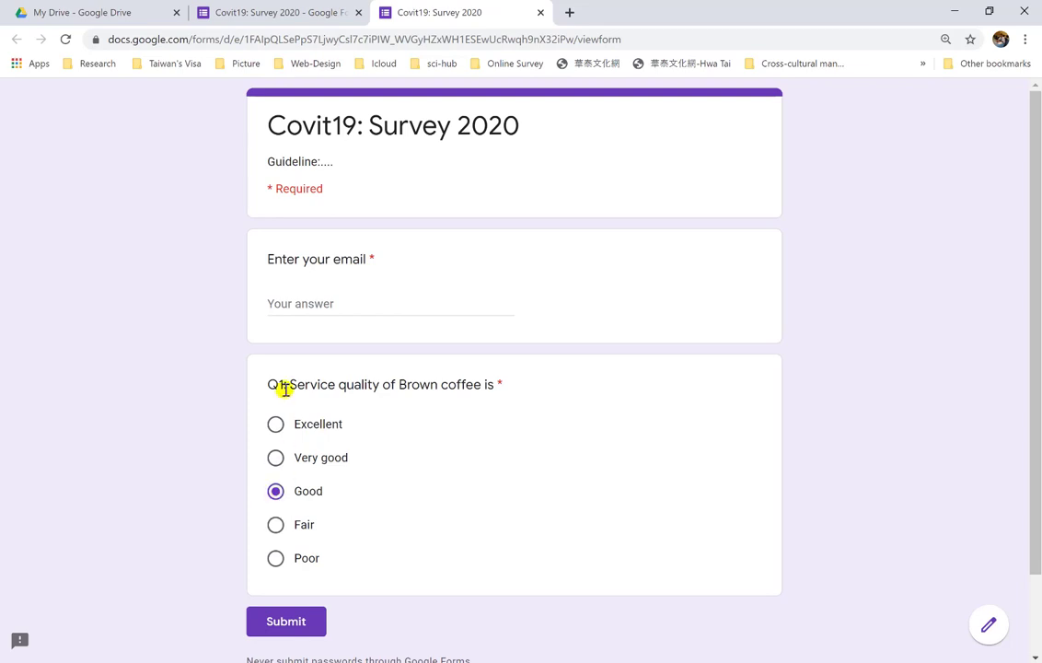
left_click(275, 458)
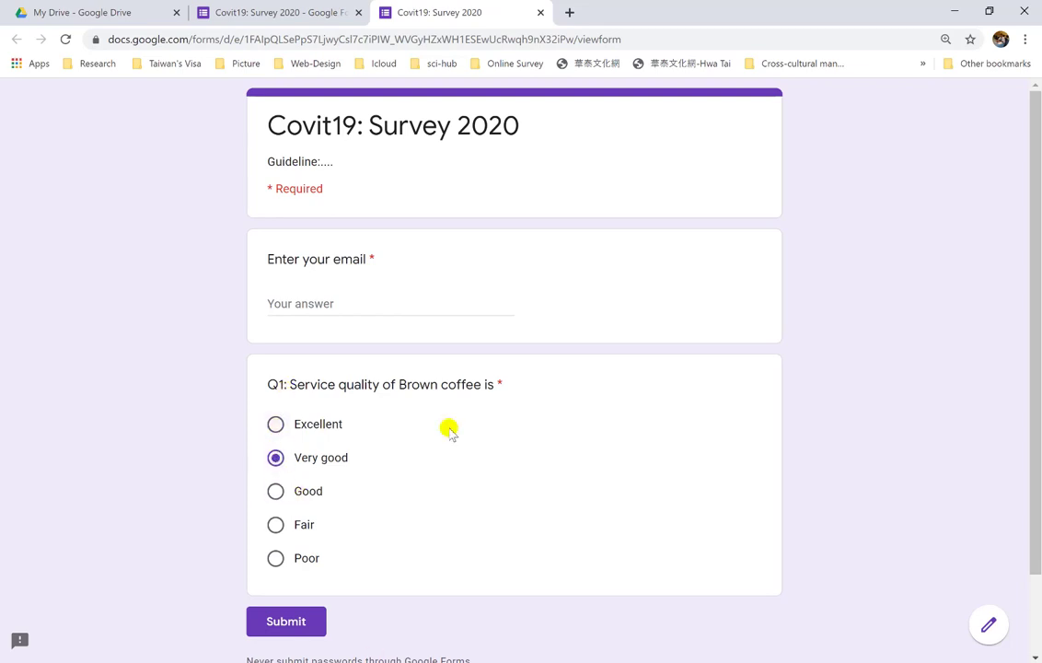
left_click(540, 12)
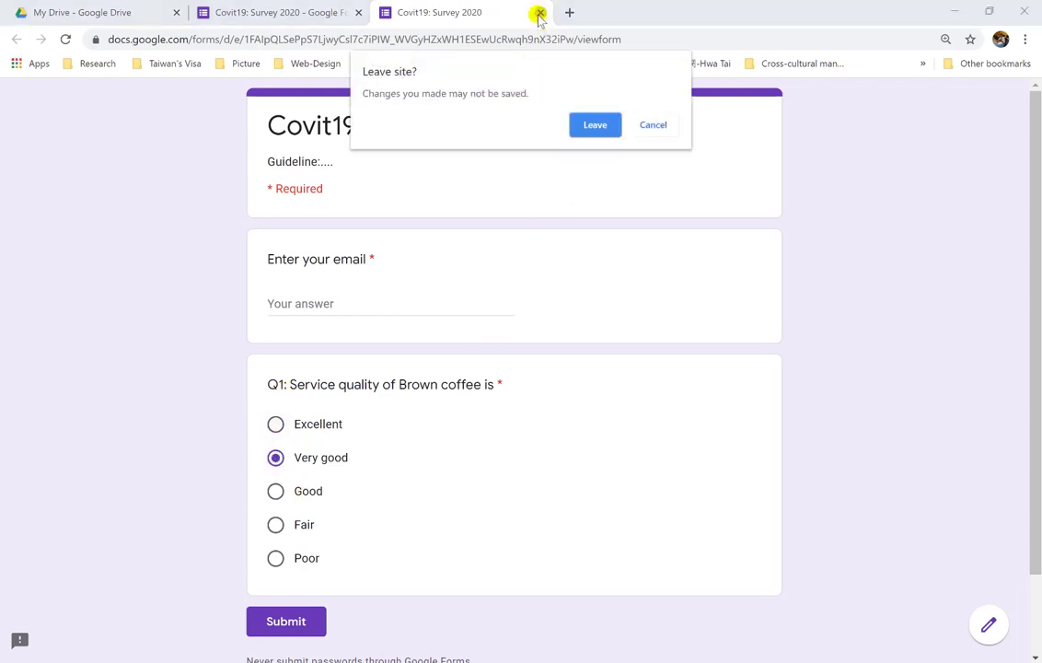
left_click(608, 124)
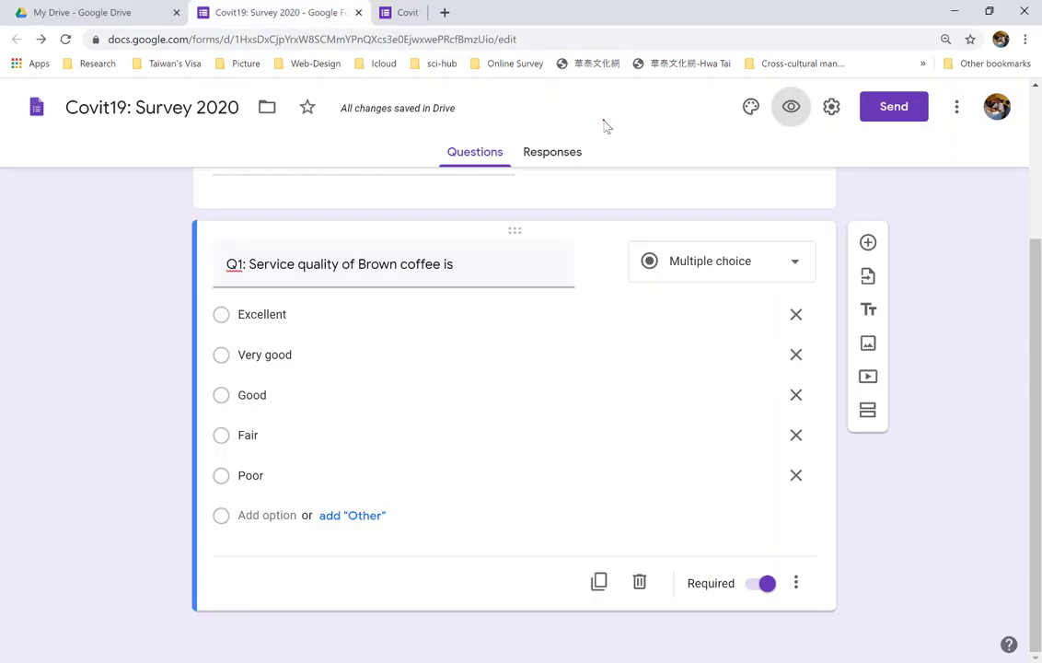
Step: Add another question below Q1 and title it "Q2: Service quality of Brown coffee is good"
left_click(867, 242)
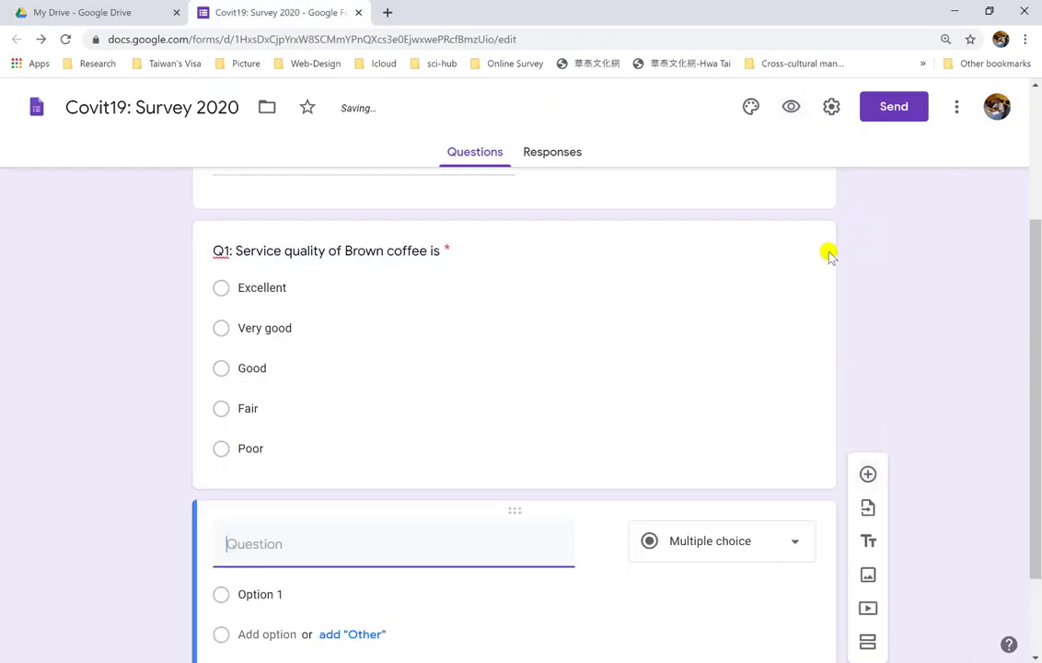
type("Q")
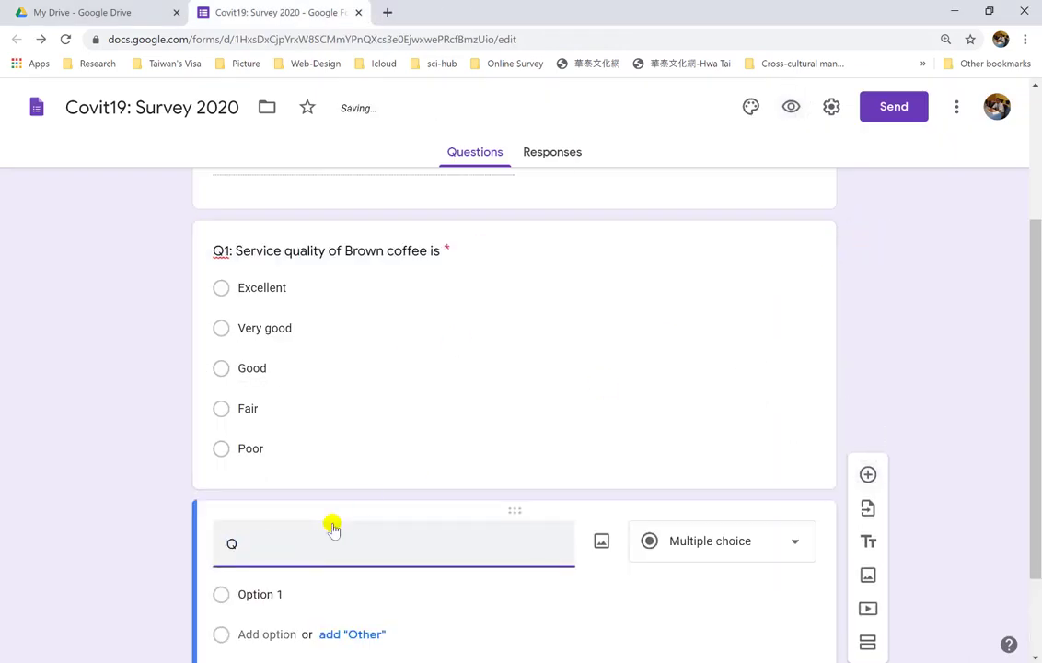
type("2:")
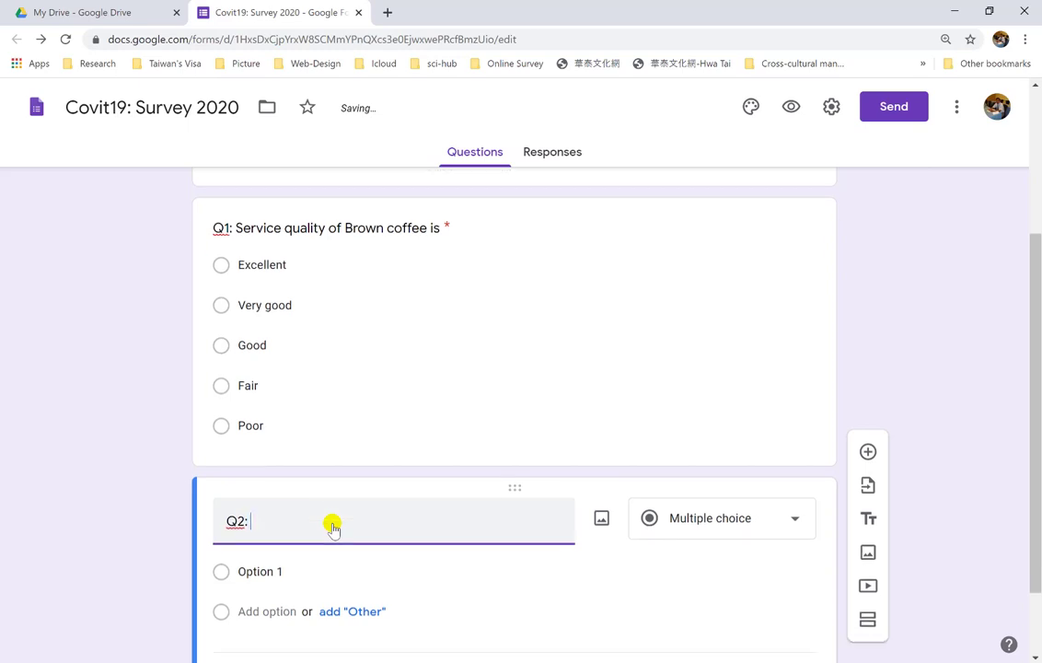
type("S")
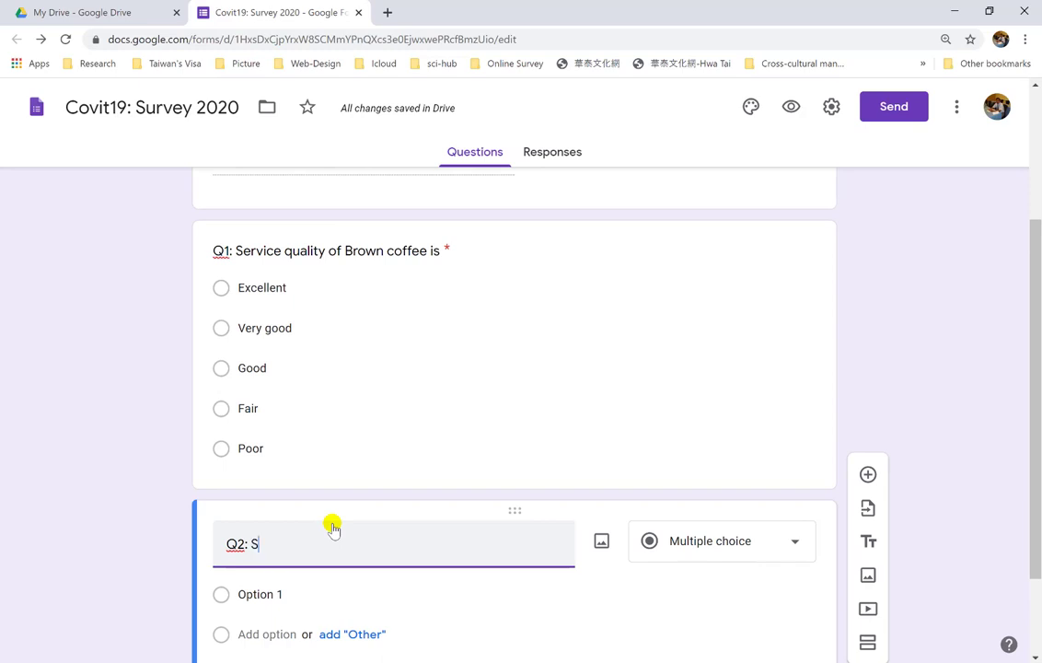
type("ervice")
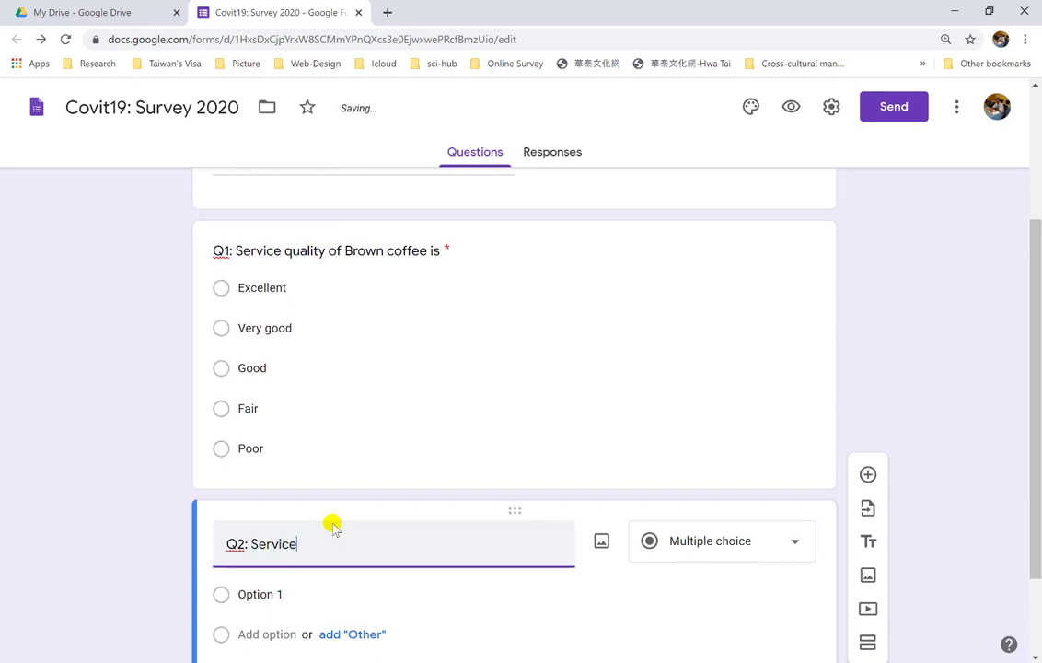
type(" quality ")
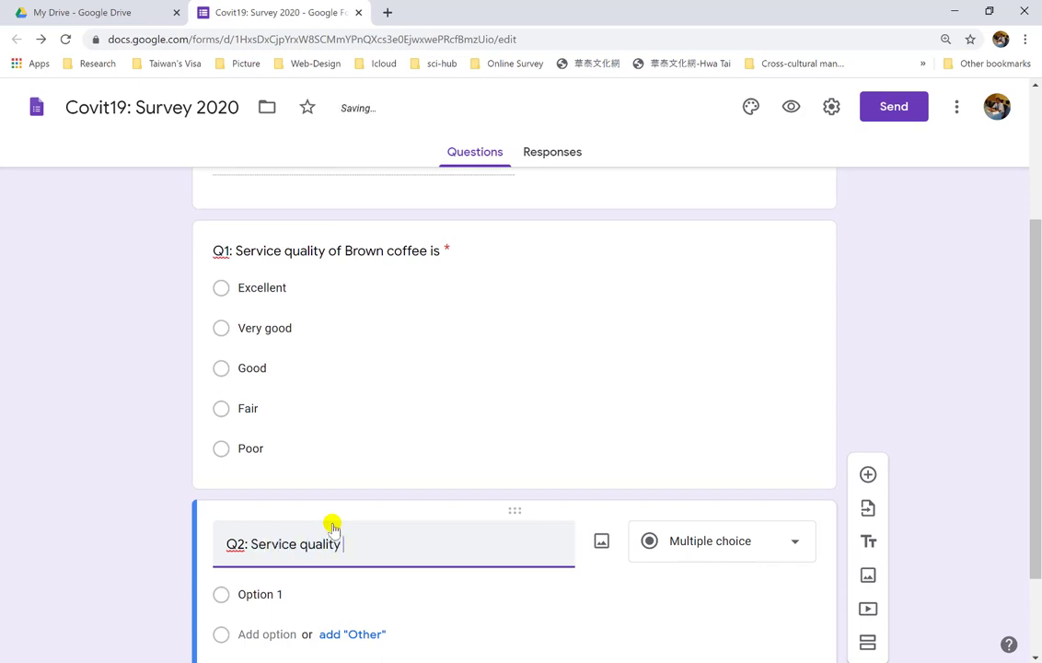
type("of ")
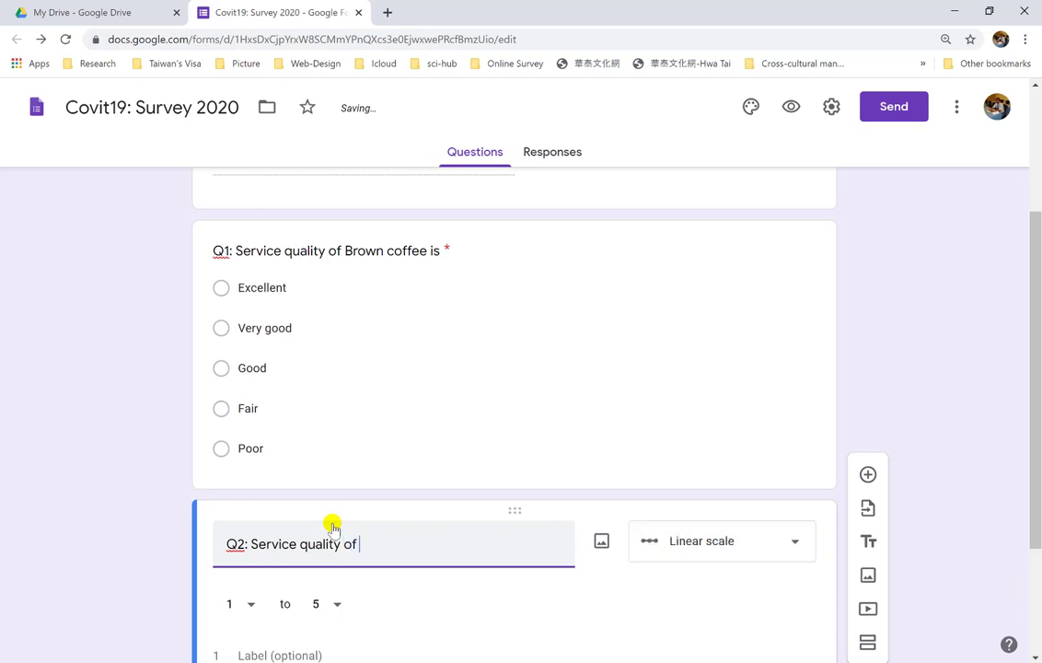
type("cof")
key("BackSpace")
key("BackSpace")
key("BackSpace")
type("Brown coffee")
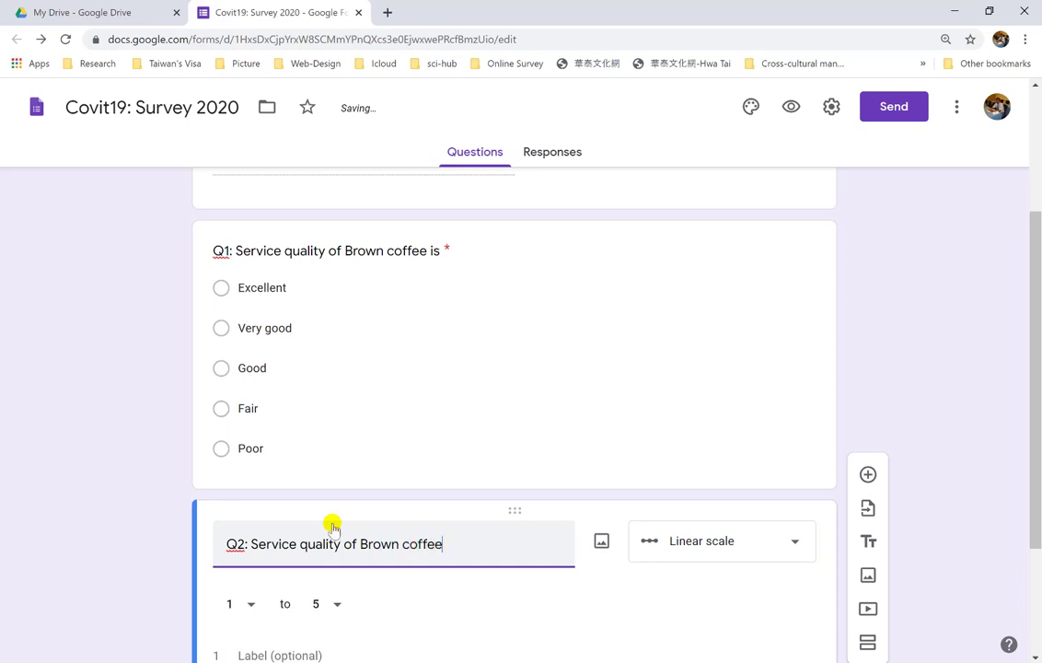
type(" is good")
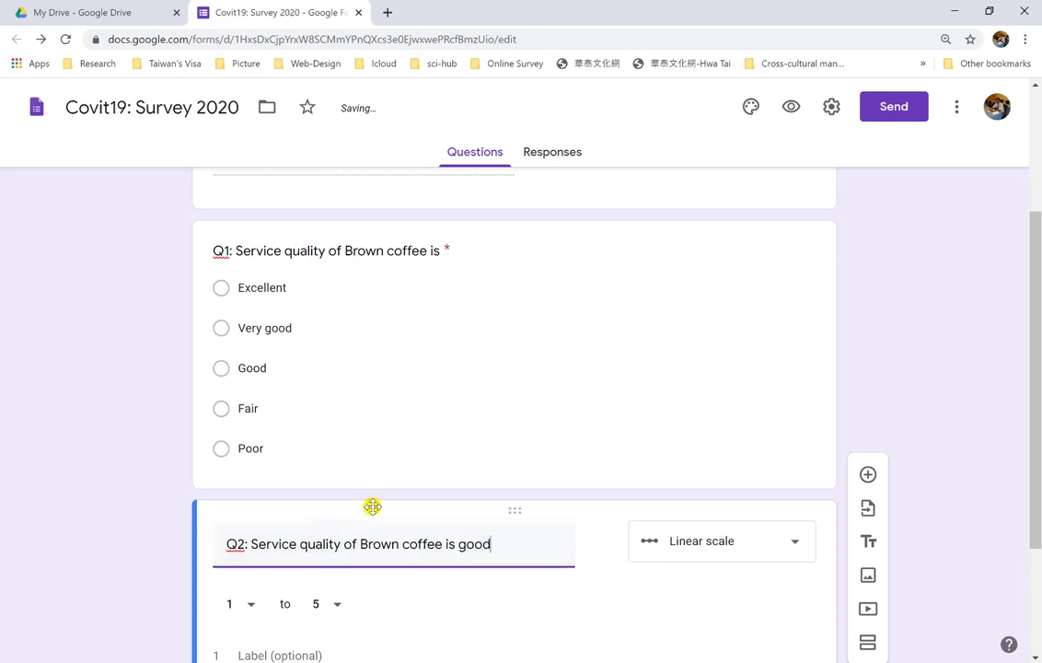
Step: Review the question types available for Q2 and compare its linear scale settings with Q1's answer options
scroll(371, 506, "down", 2)
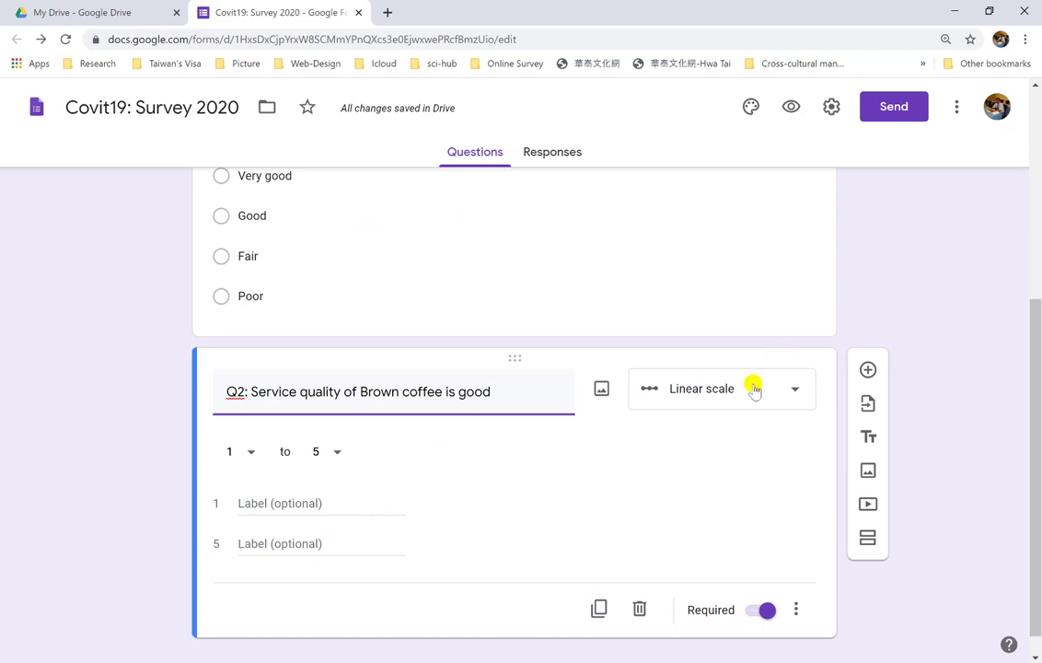
scroll(753, 387, "up", 2)
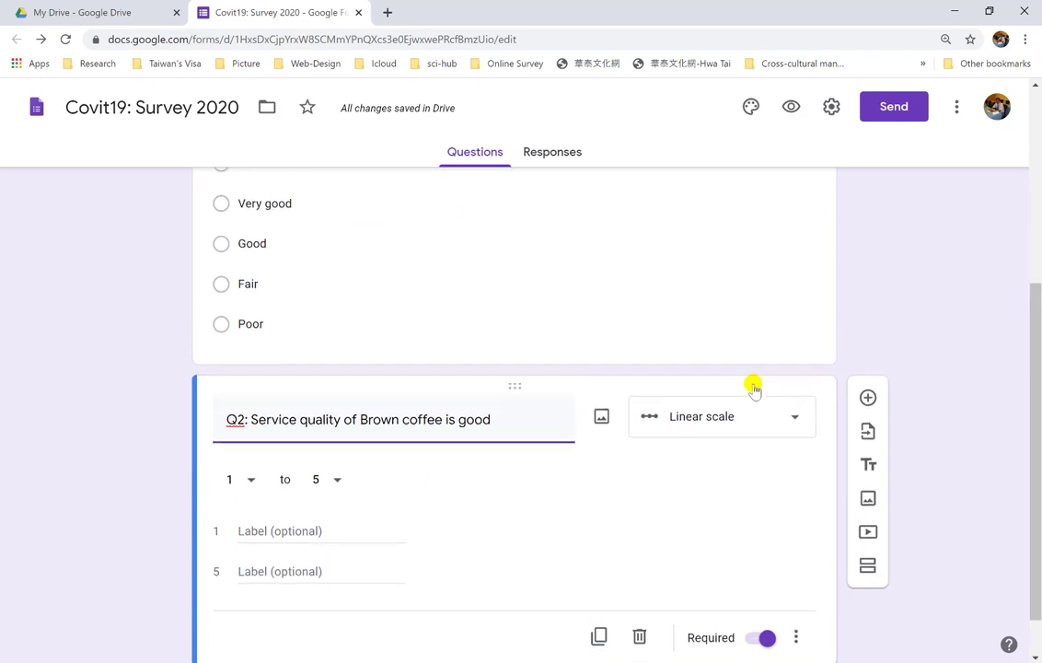
scroll(753, 387, "down", 2)
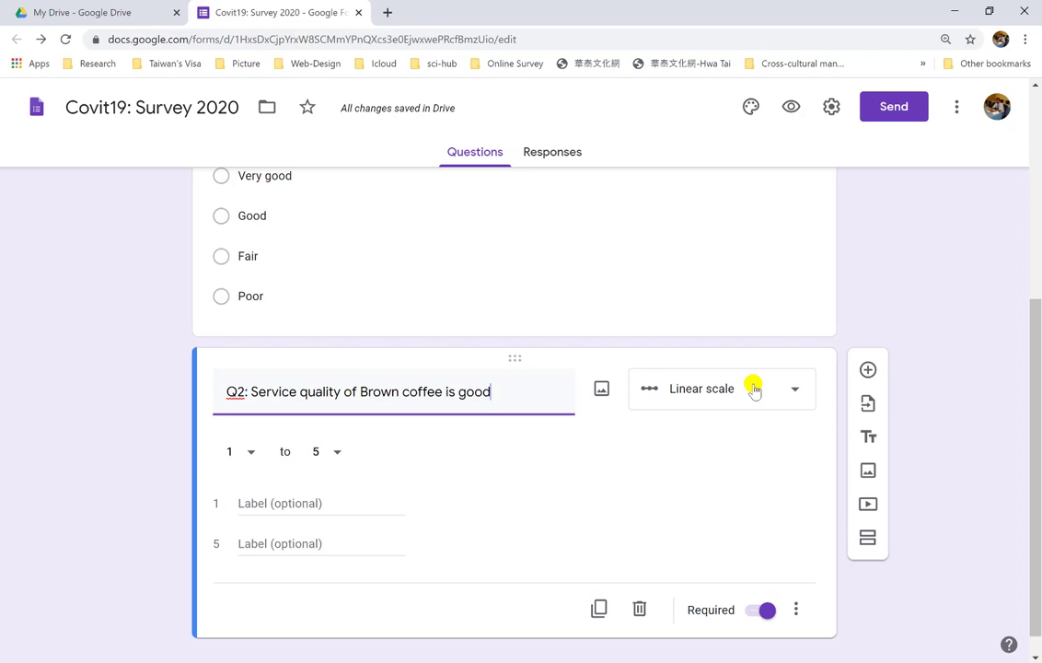
left_click(753, 388)
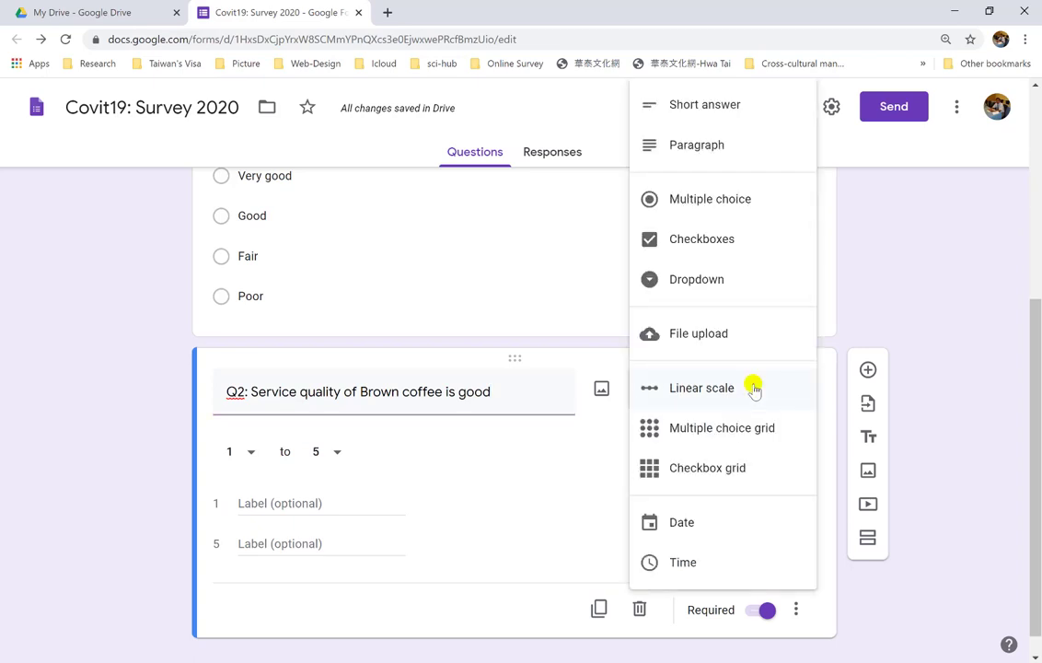
left_click(529, 396)
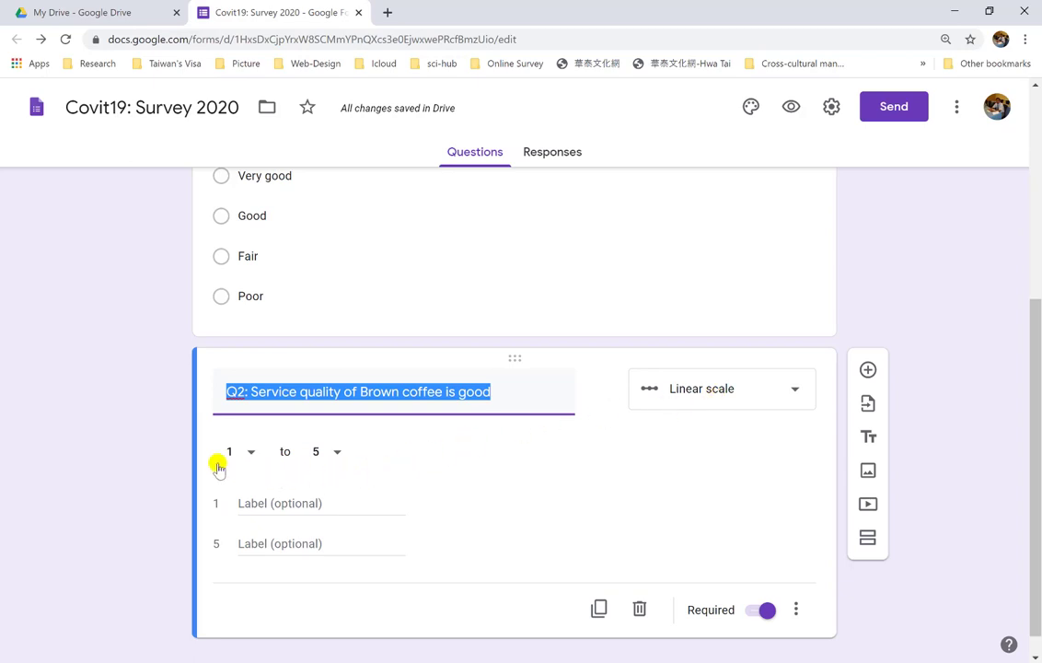
scroll(347, 467, "up", 1)
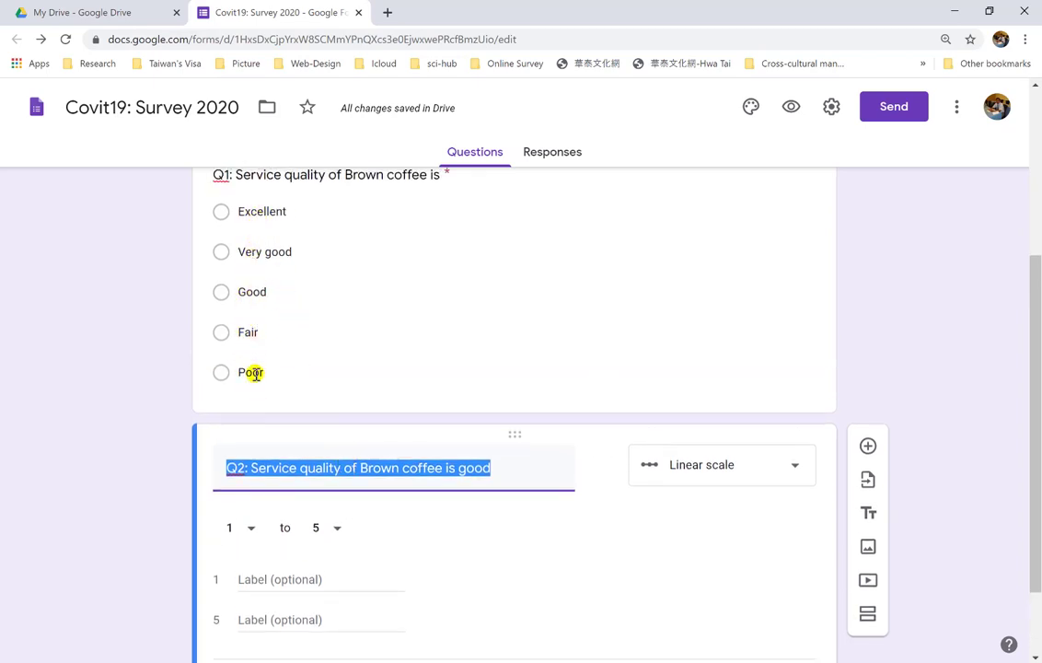
scroll(255, 373, "down", 1)
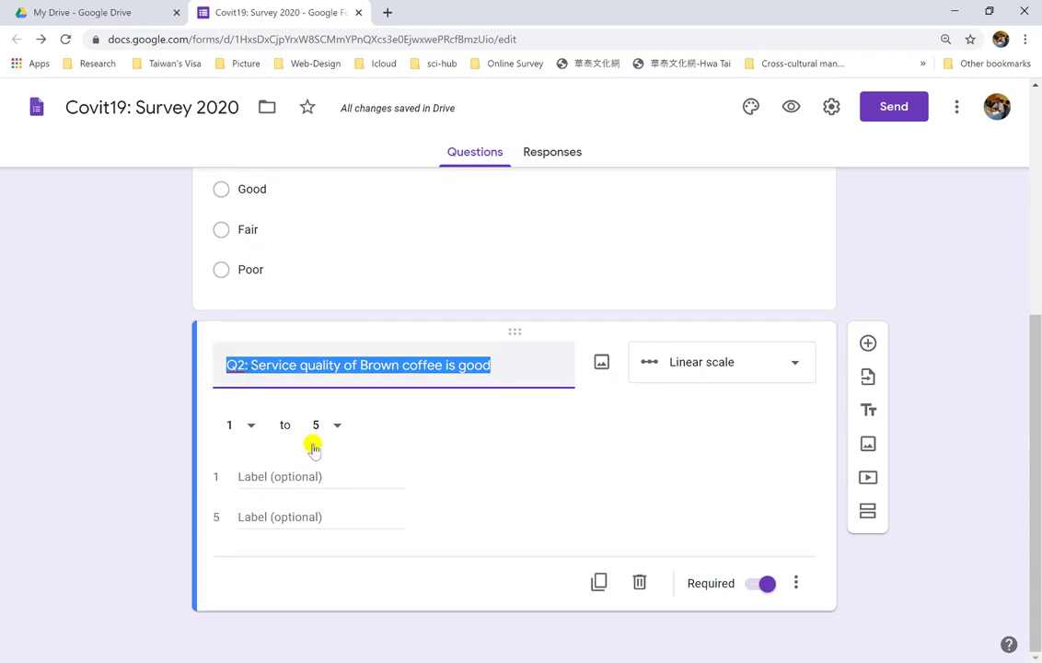
Step: Label the ends of Q2's linear scale "Strong Disagree" for 1 and "Strong Agree" for 5
left_click(318, 477)
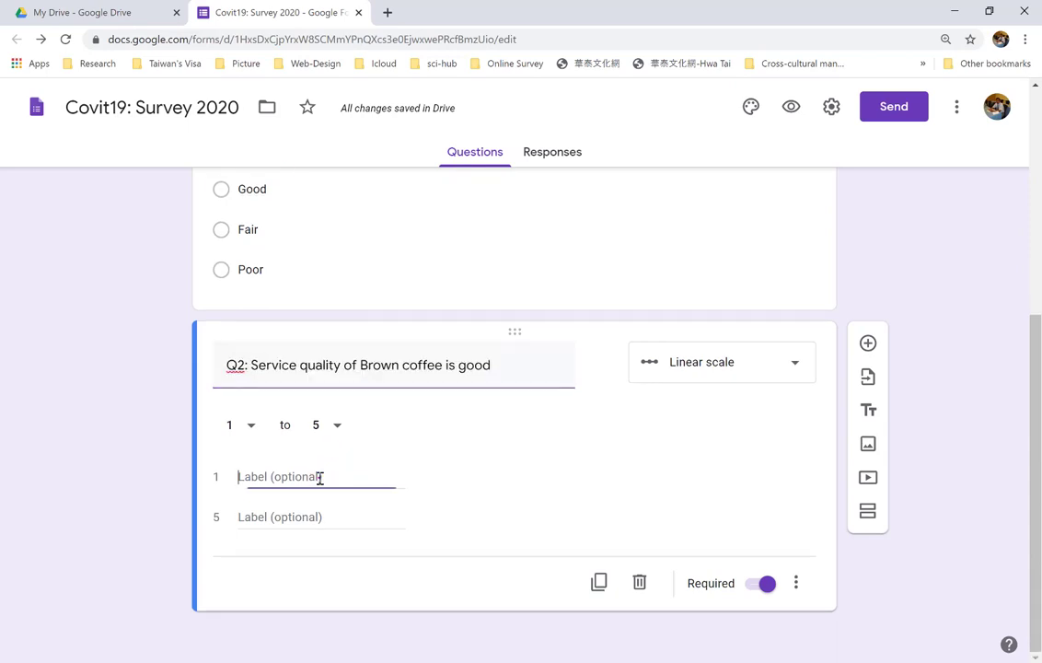
type("St")
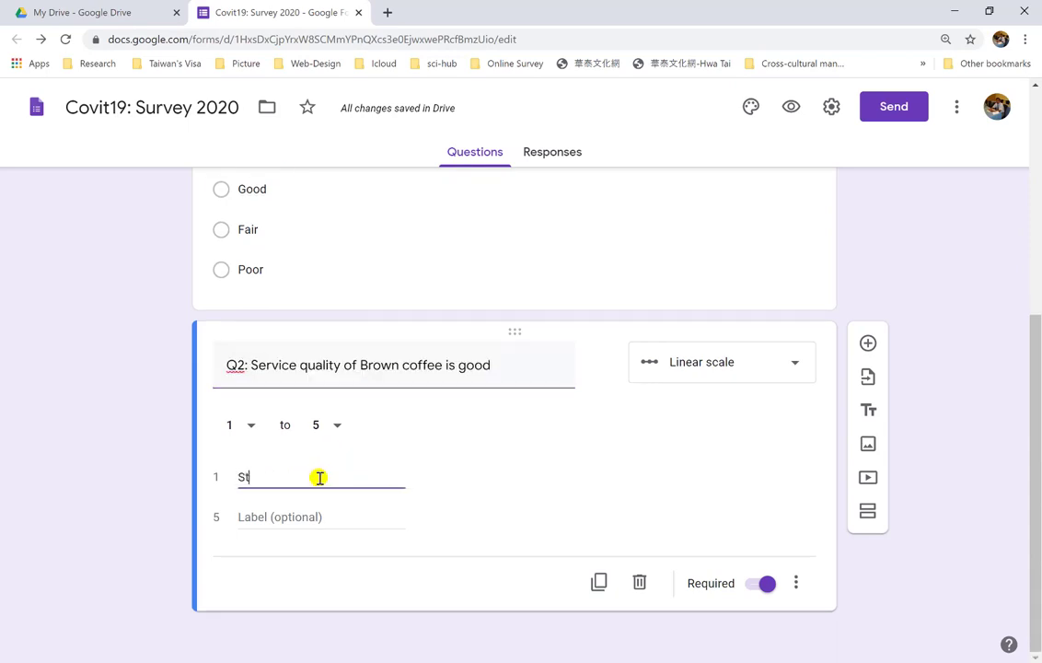
type("ron")
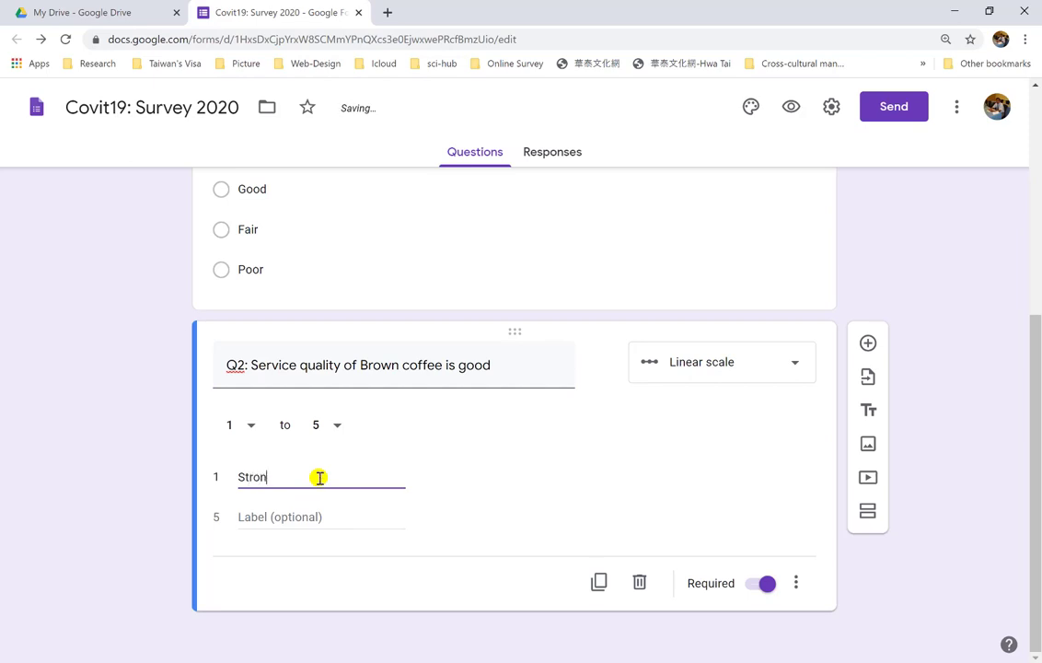
type("g Disagree")
left_click(304, 512)
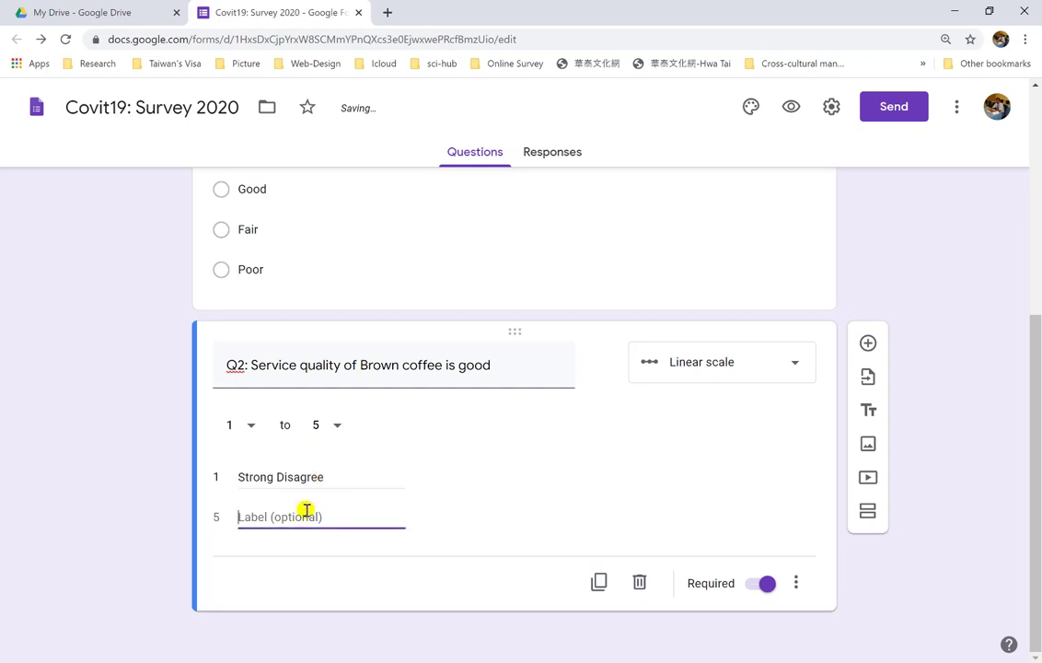
type("Stor")
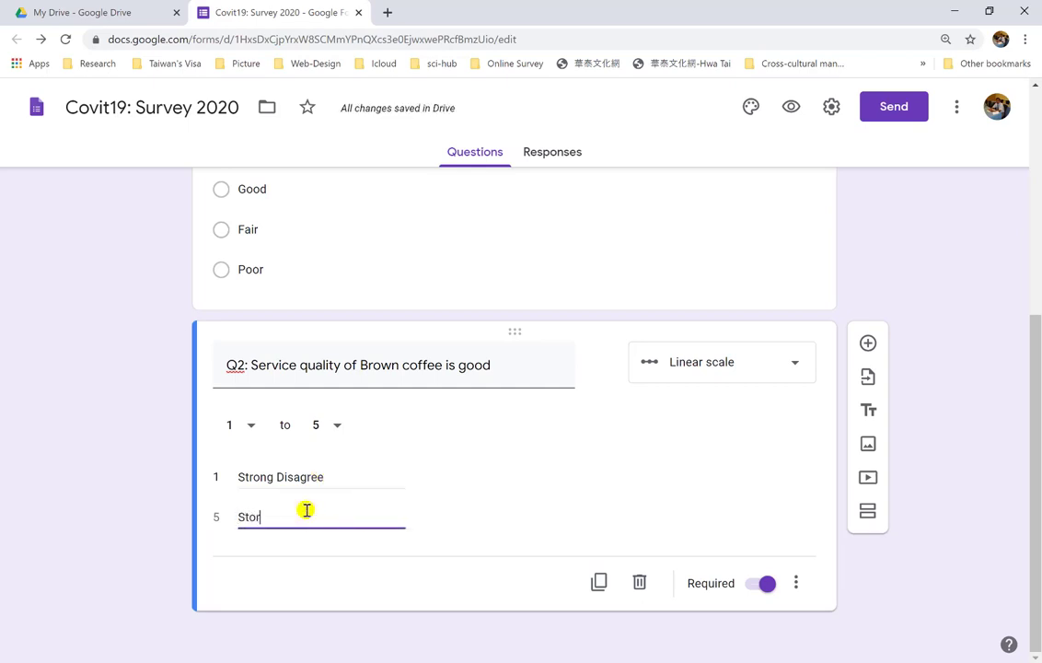
key("BackSpace")
key("BackSpace")
type("ro")
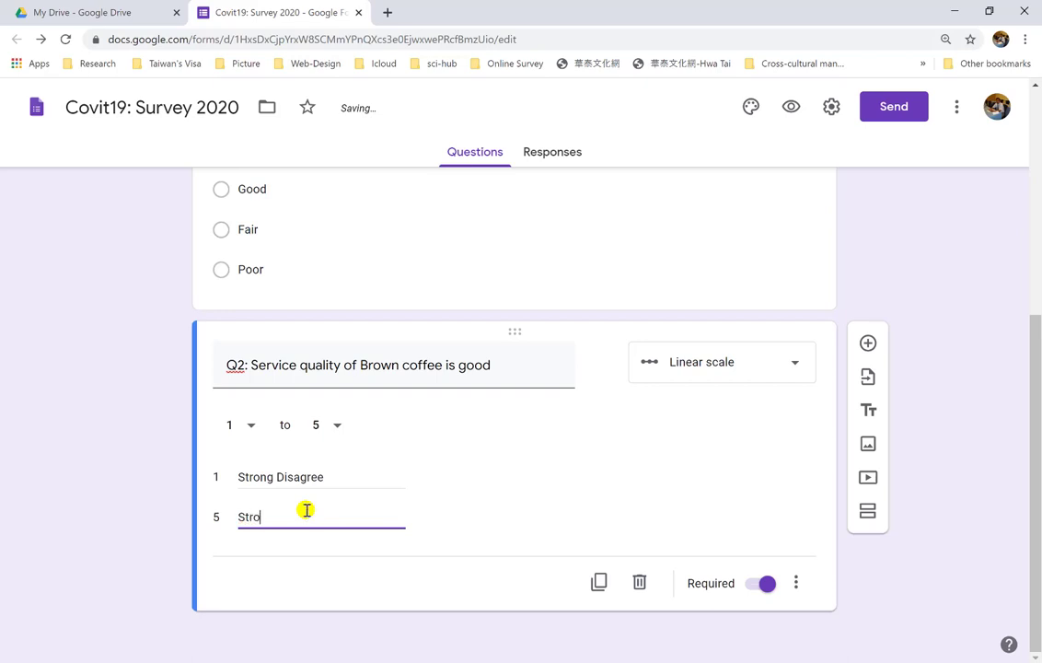
type("ng Agre")
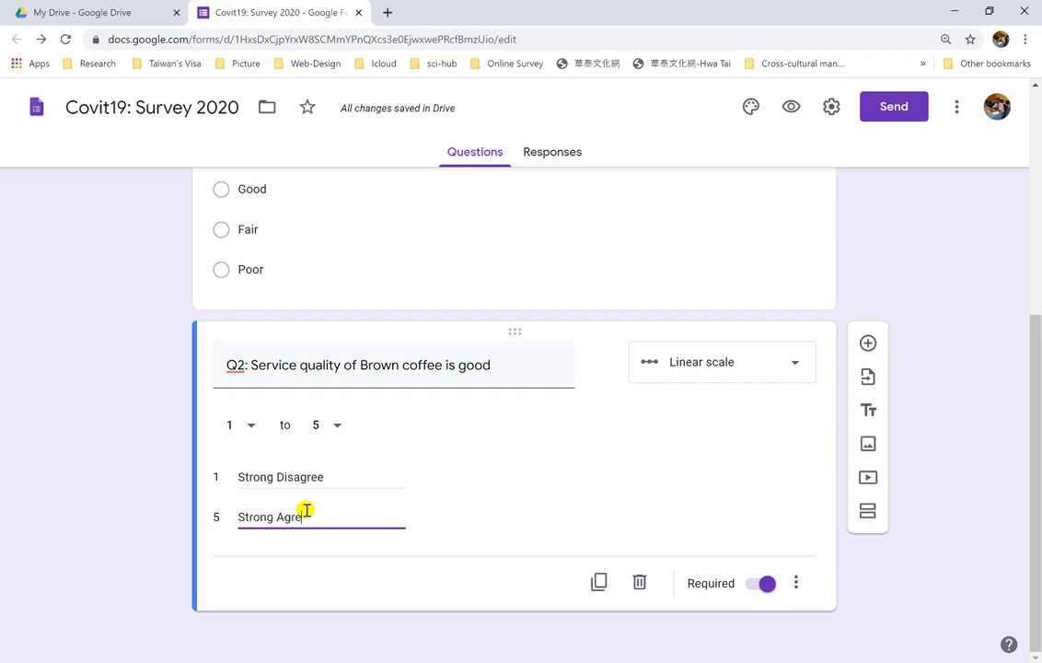
type("e")
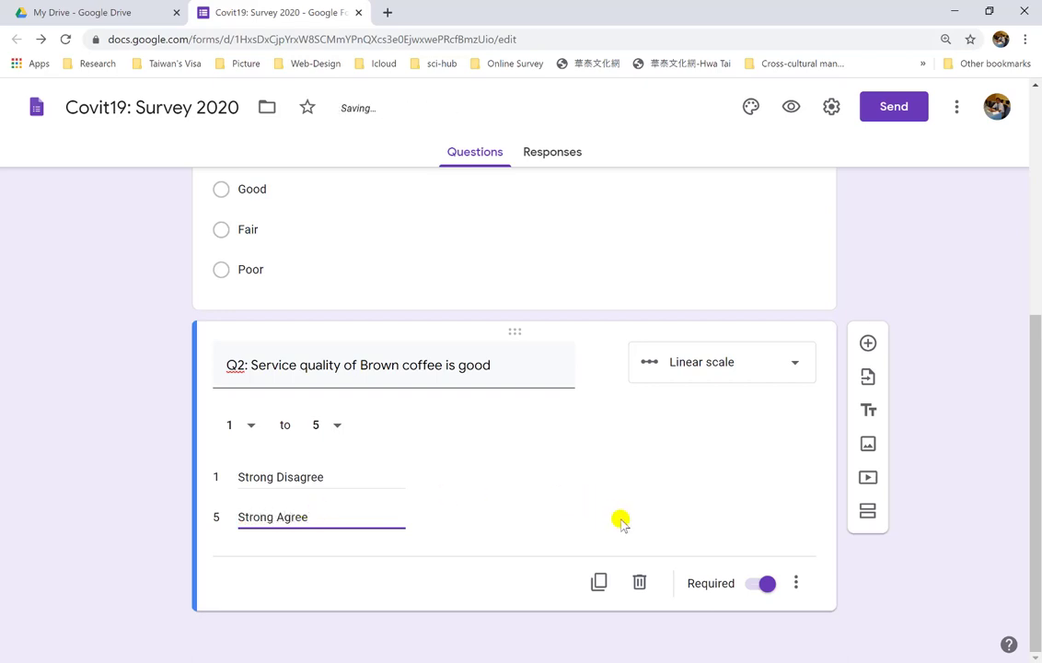
Step: Preview the form, examine how Q2's labelled linear scale looks to respondents, and close the preview
left_click(788, 108)
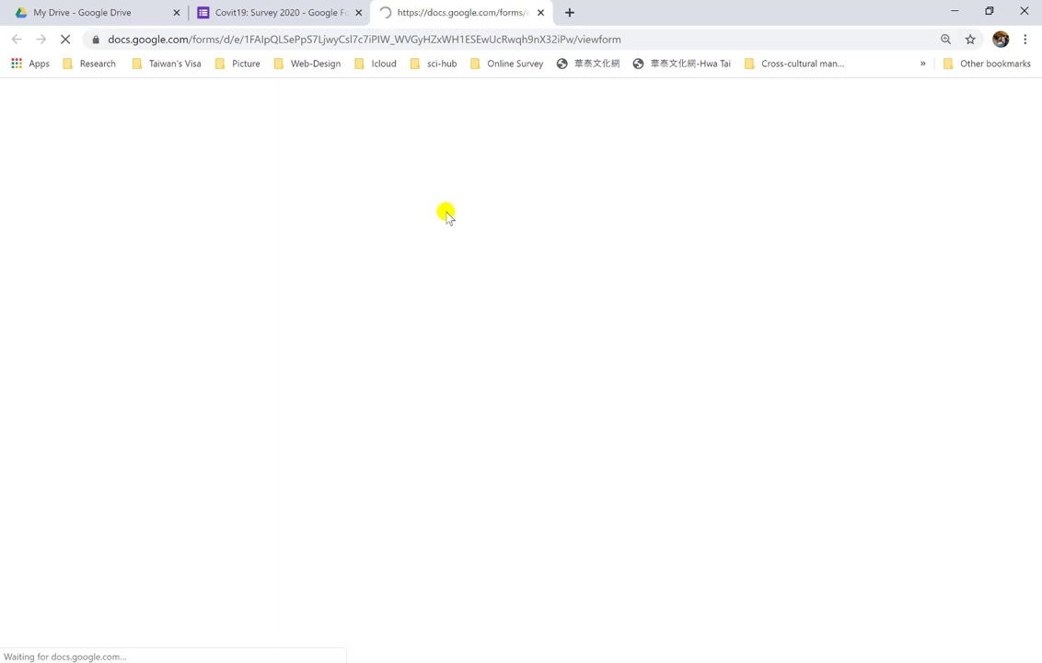
scroll(442, 285, "down", 3)
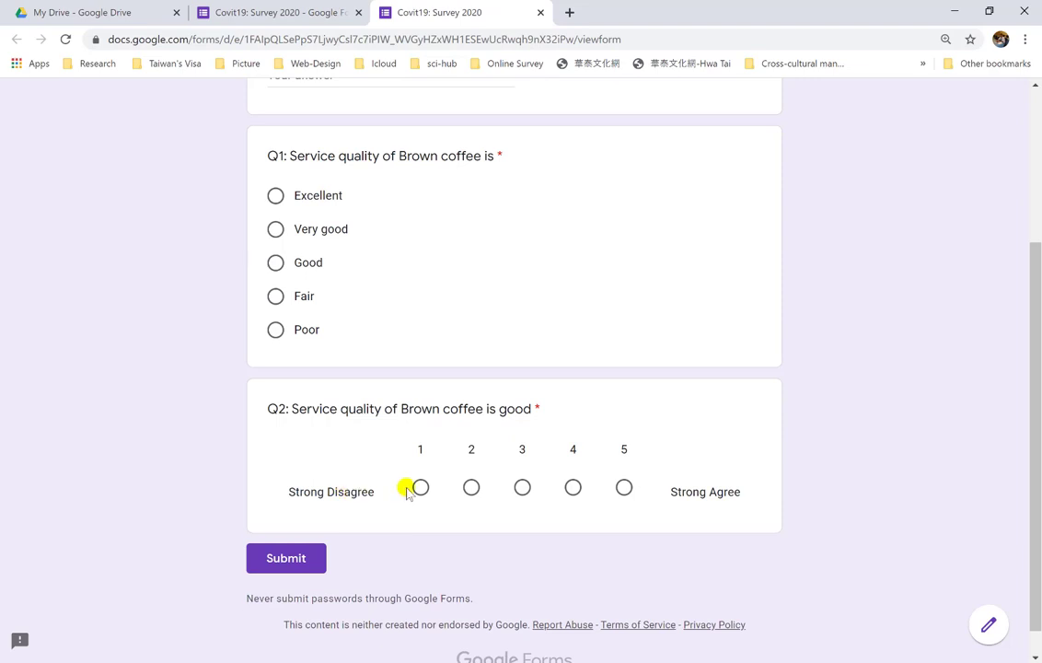
left_click(539, 12)
Step: Correct Q2's scale labels to "Strongly Disagree" for 1 and "Strongly Agree" for 5
triple_click(272, 473)
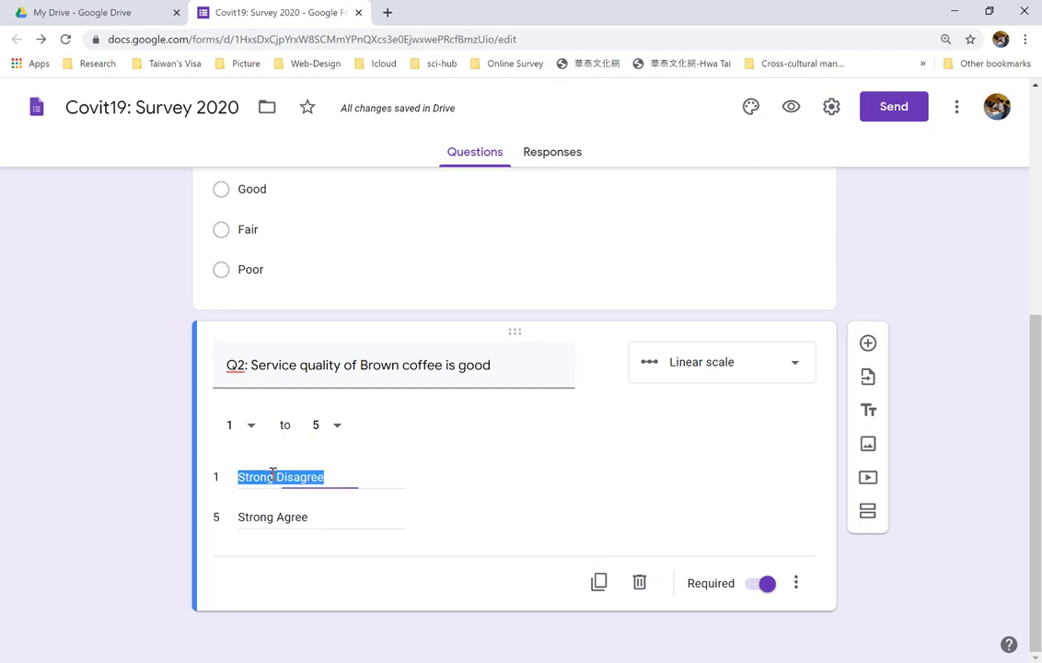
left_click(273, 476)
type("ly")
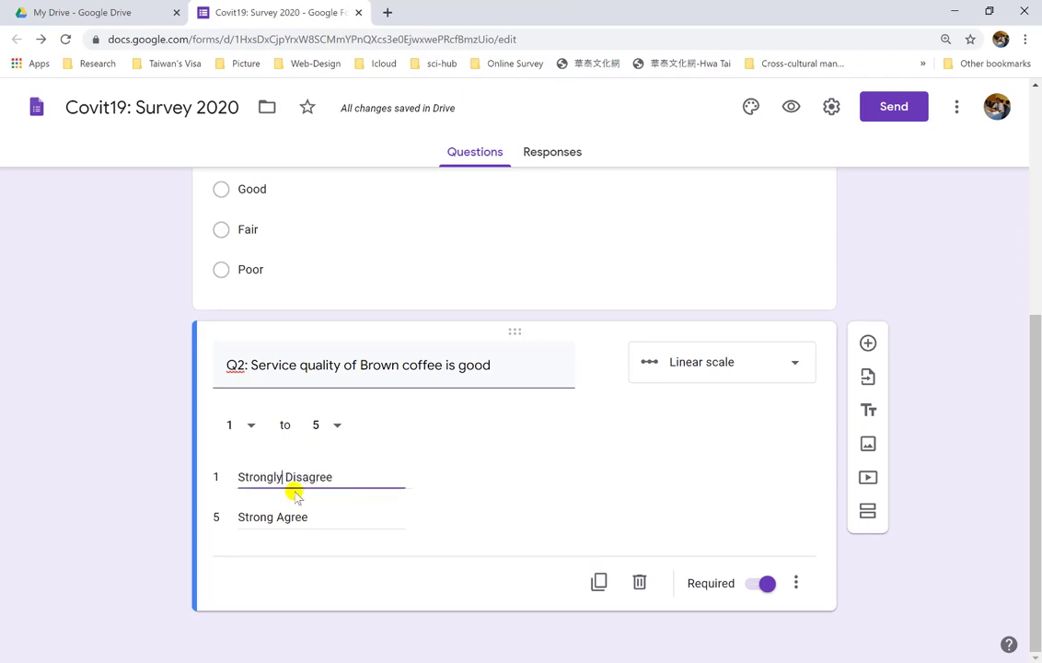
triple_click(277, 514)
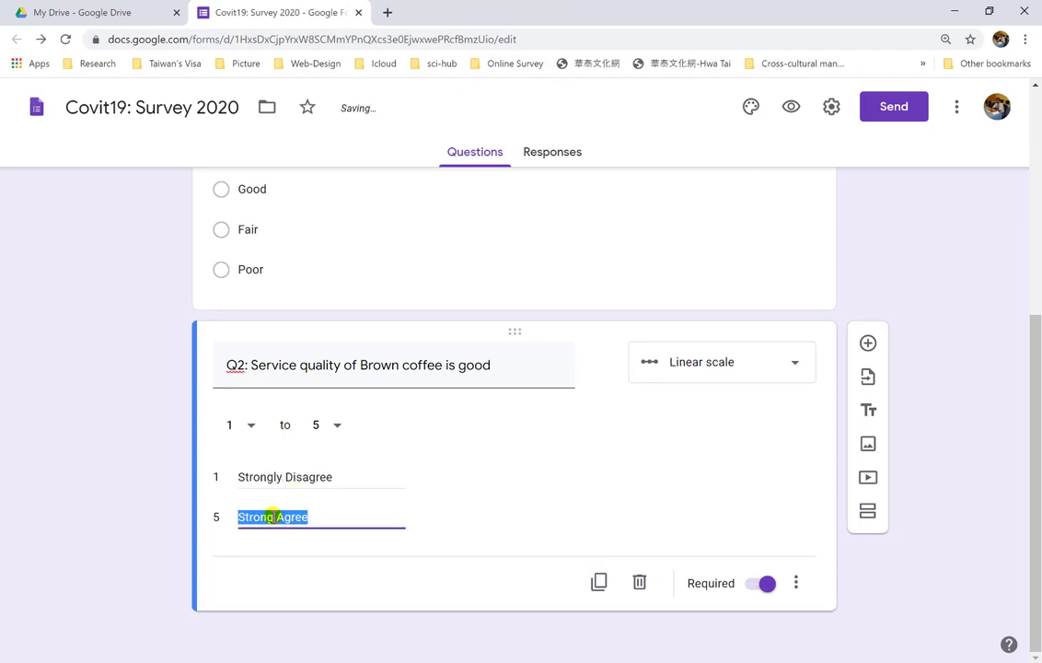
left_click(273, 516)
type("ly")
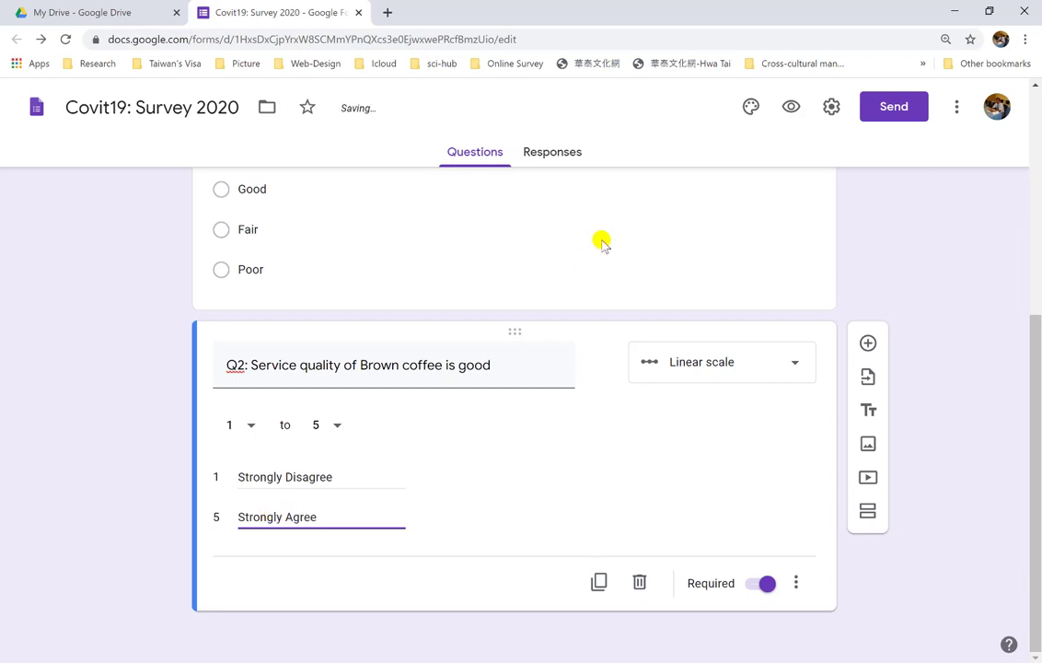
Step: Add a new multiple-choice question and move it below Q2, at the end of the form
scroll(697, 347, "up", 3)
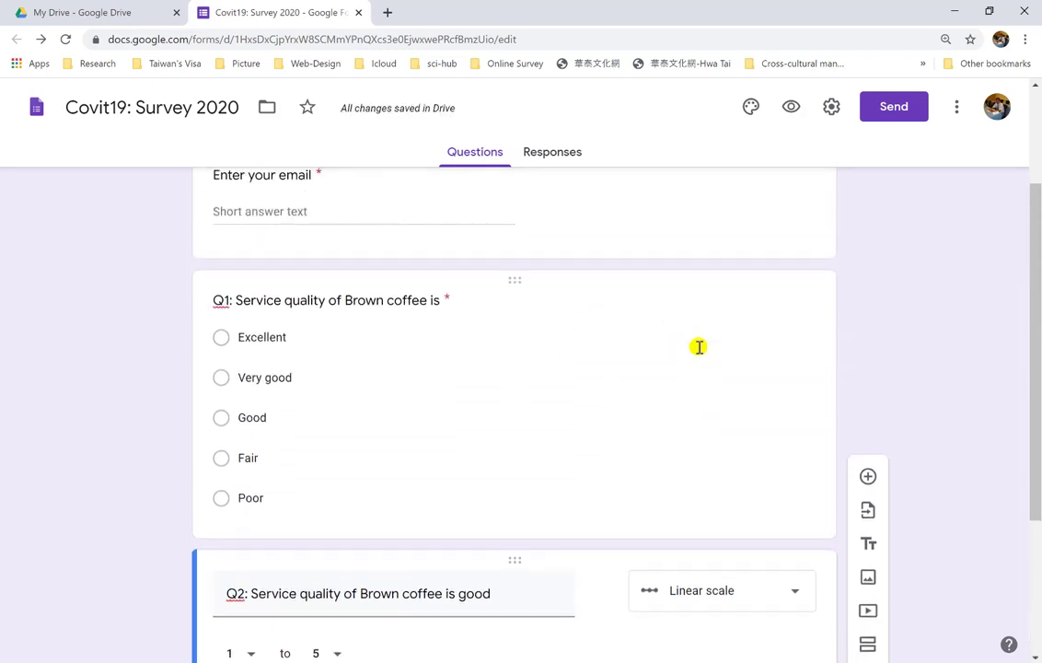
left_click(423, 305)
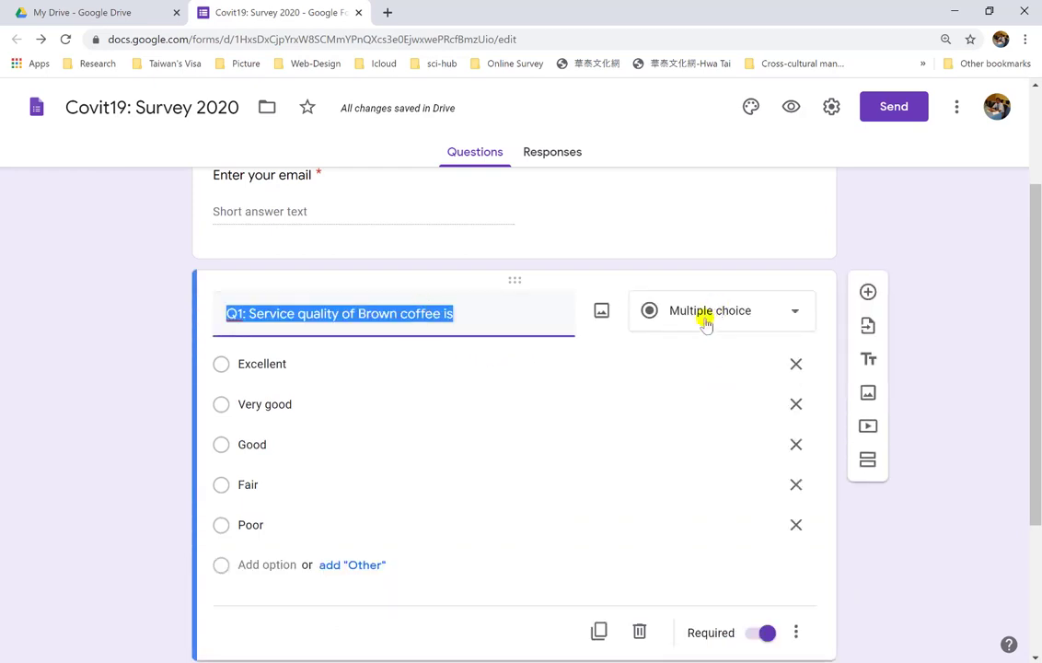
scroll(692, 341, "down", 2)
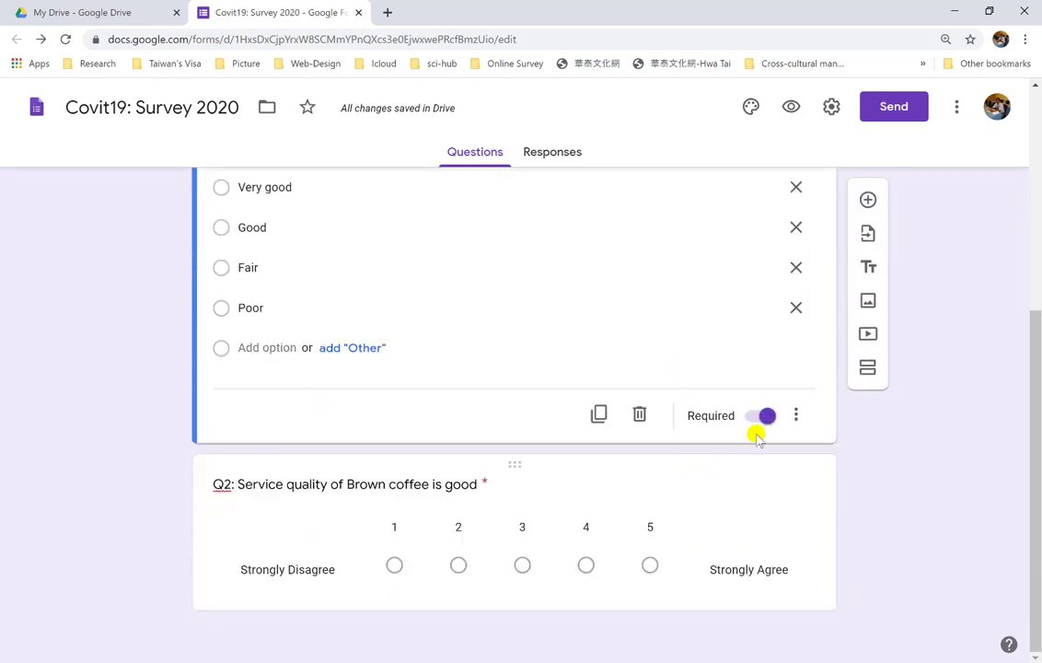
left_click(867, 199)
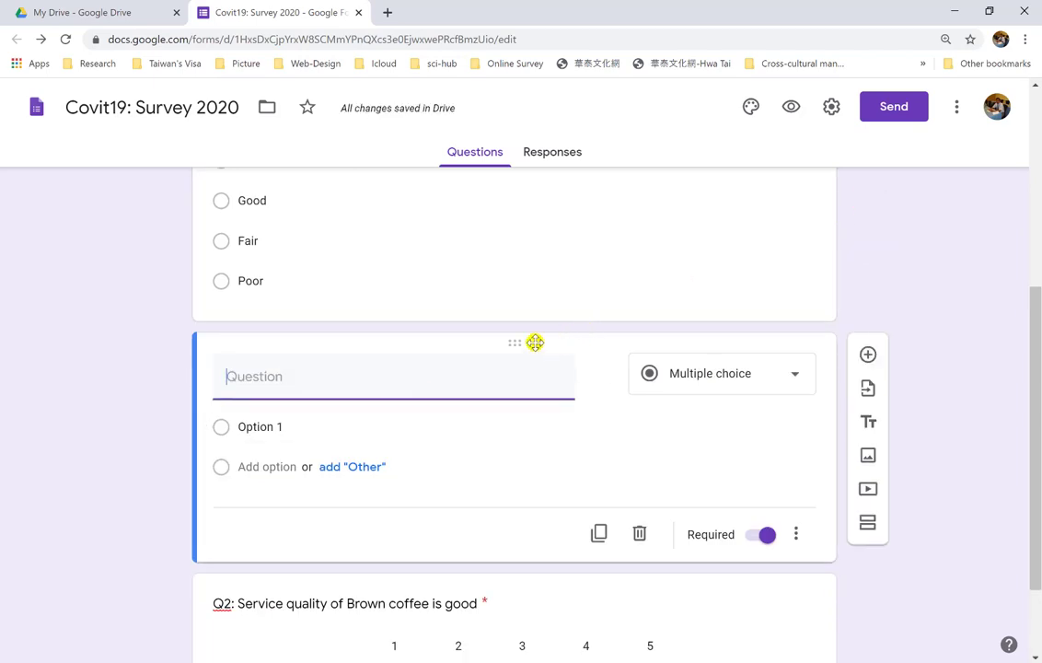
left_click_drag(532, 346, 511, 537)
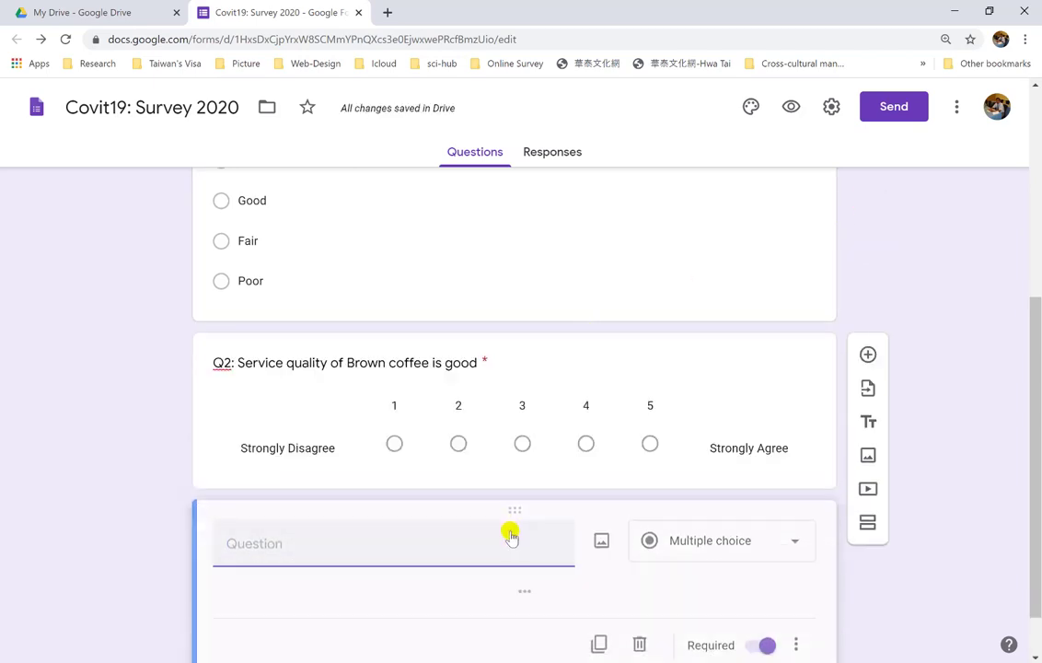
Step: Title the new question "Q3: Service quality of Brown Coffee is"
type("Q")
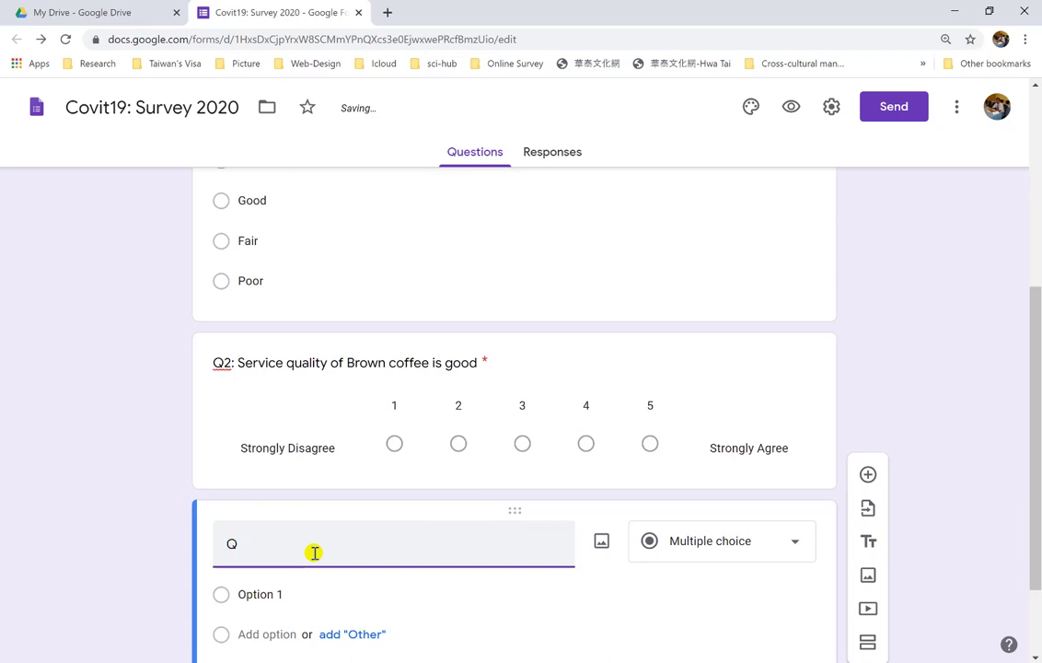
type("3:")
scroll(380, 509, "down", 2)
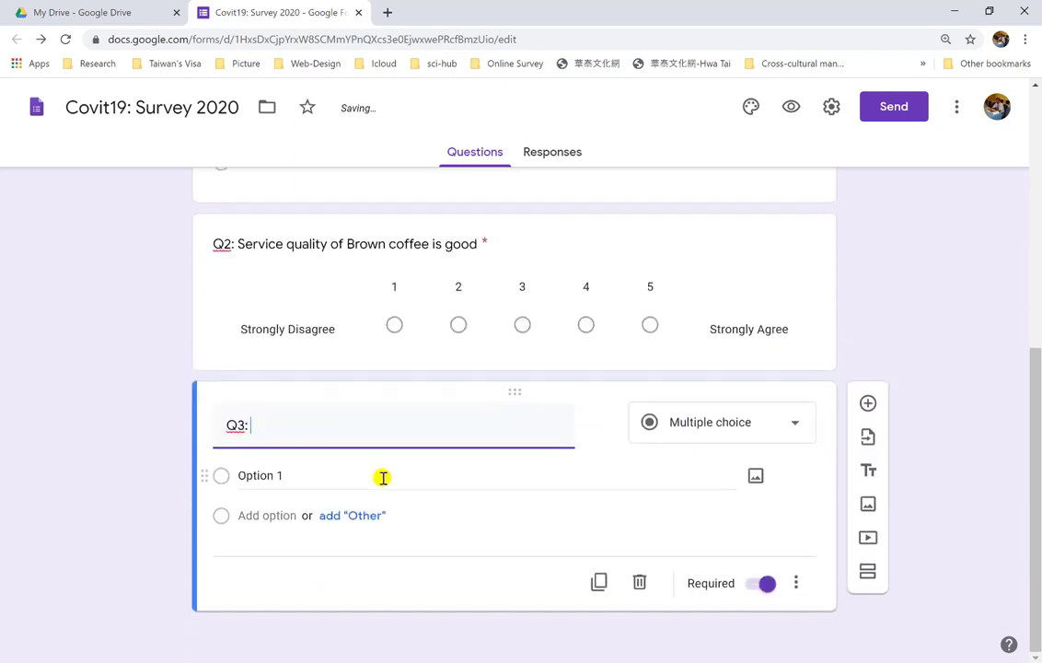
type("Service quality of ")
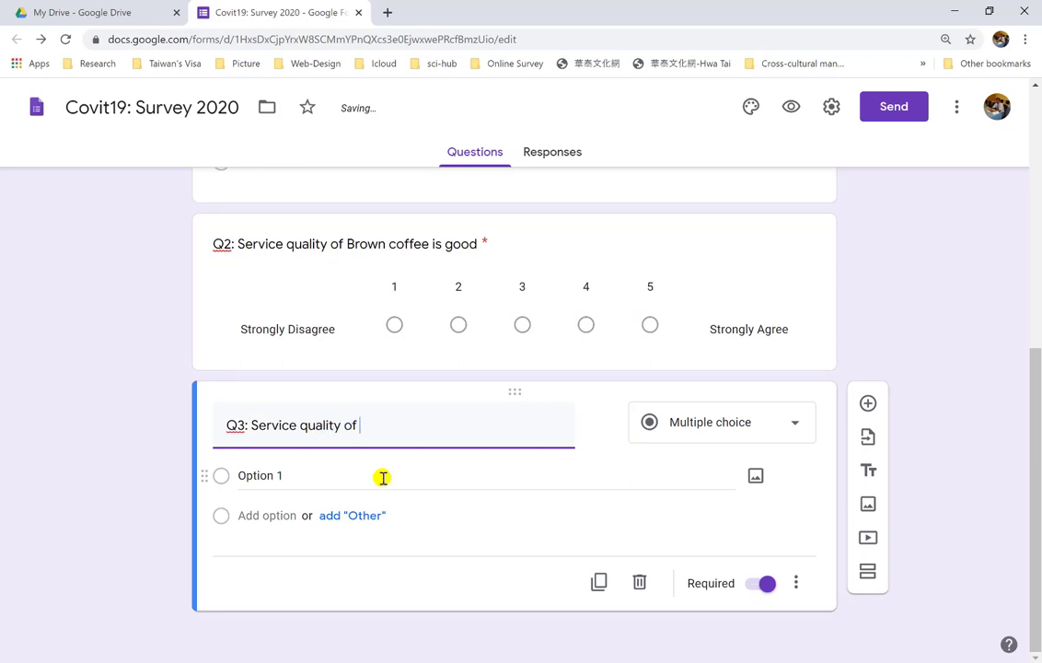
type("Brown Coffee is")
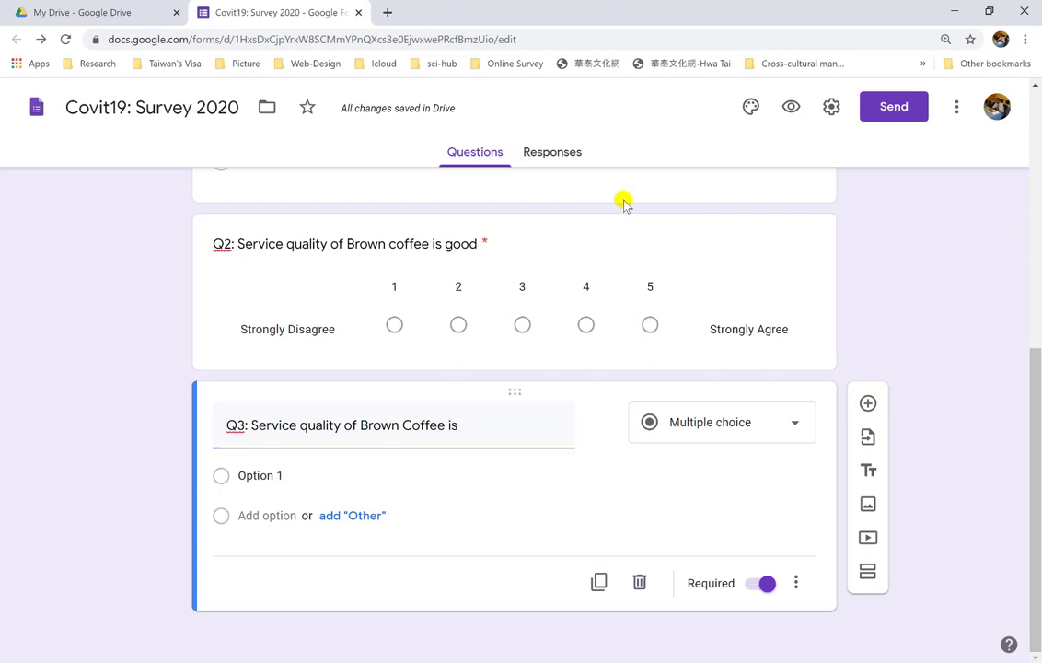
Step: Review Q1's answer options and the question types available for Q3
right_click(623, 205)
key("Escape")
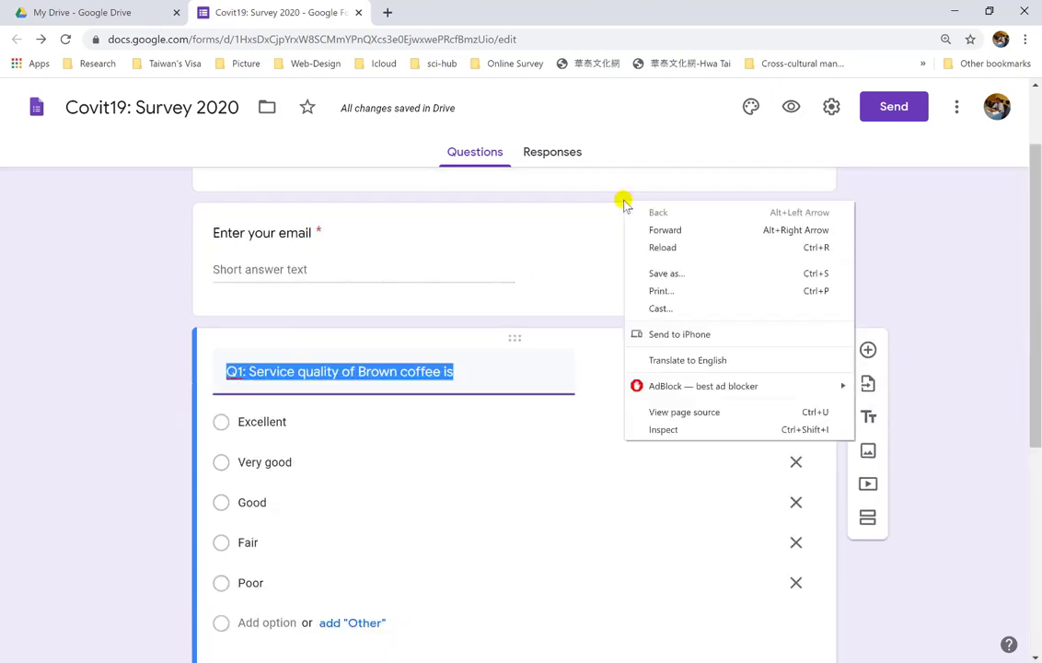
left_click(623, 204)
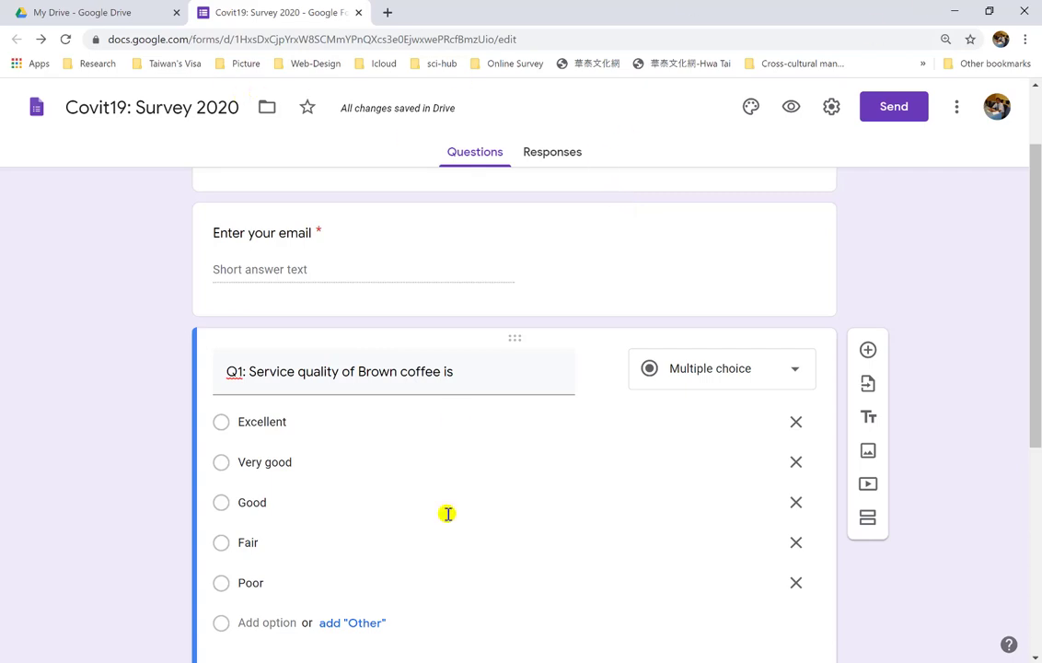
left_click(421, 421)
scroll(419, 422, "down", 2)
scroll(419, 421, "down", 3)
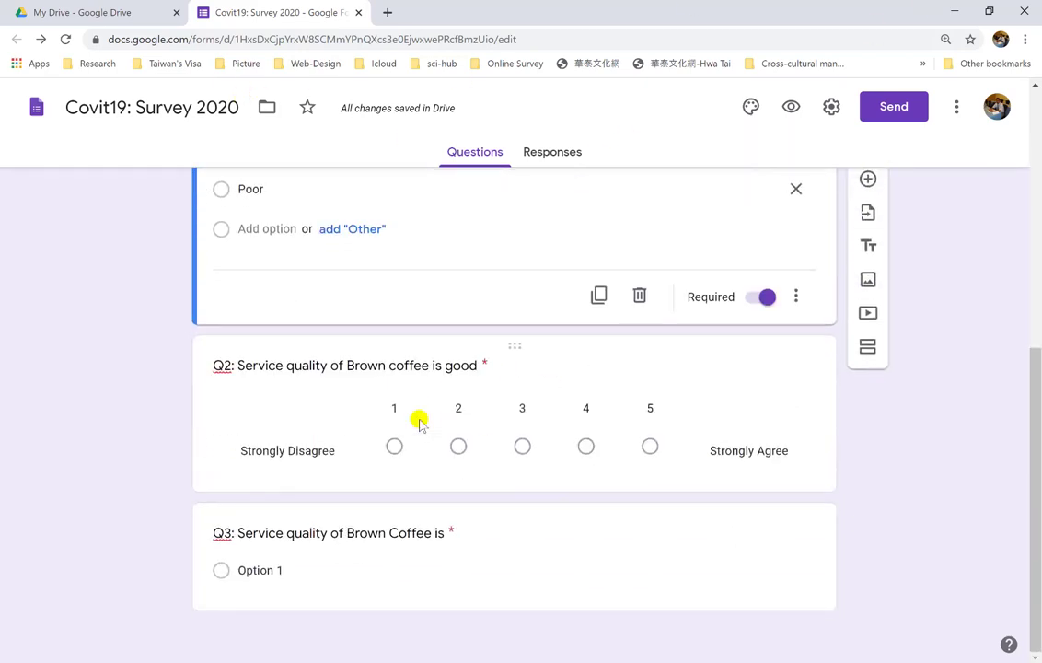
left_click(307, 573)
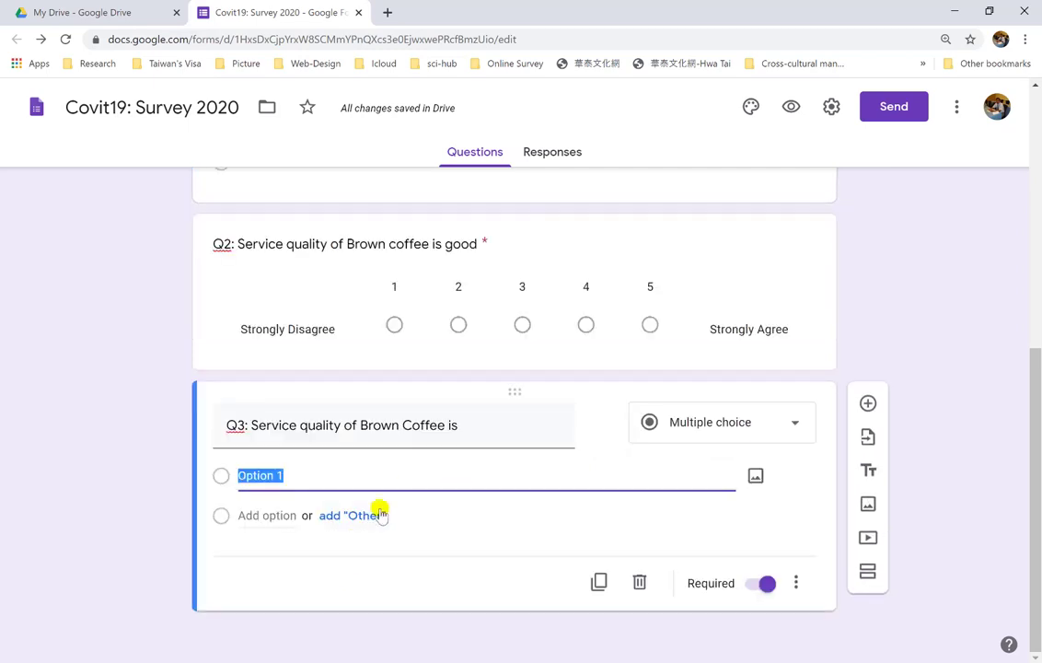
left_click(701, 427)
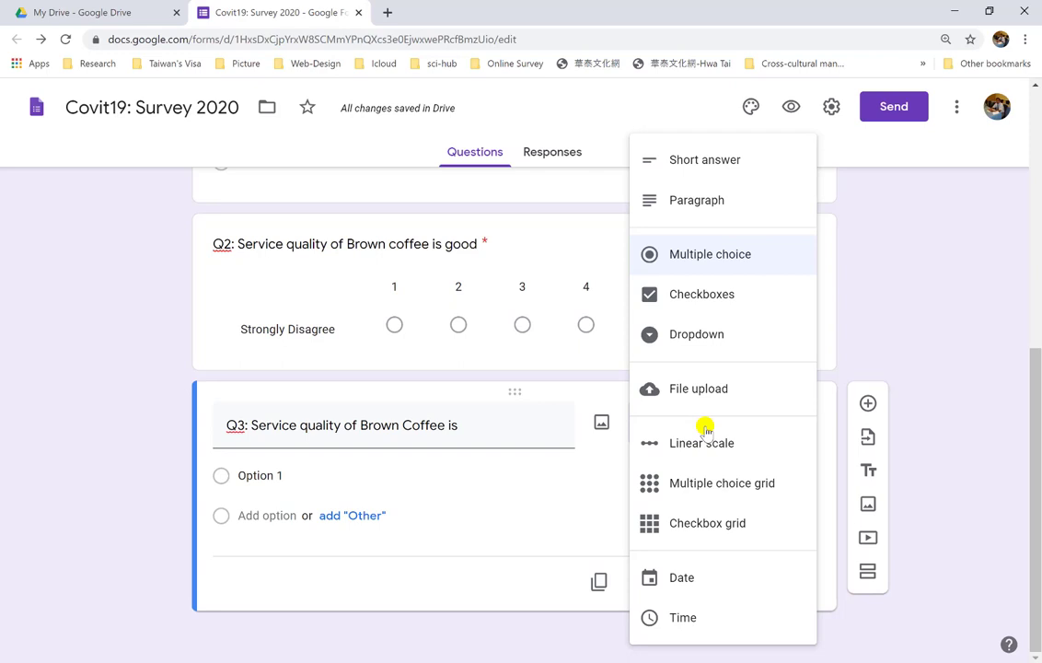
left_click(469, 432)
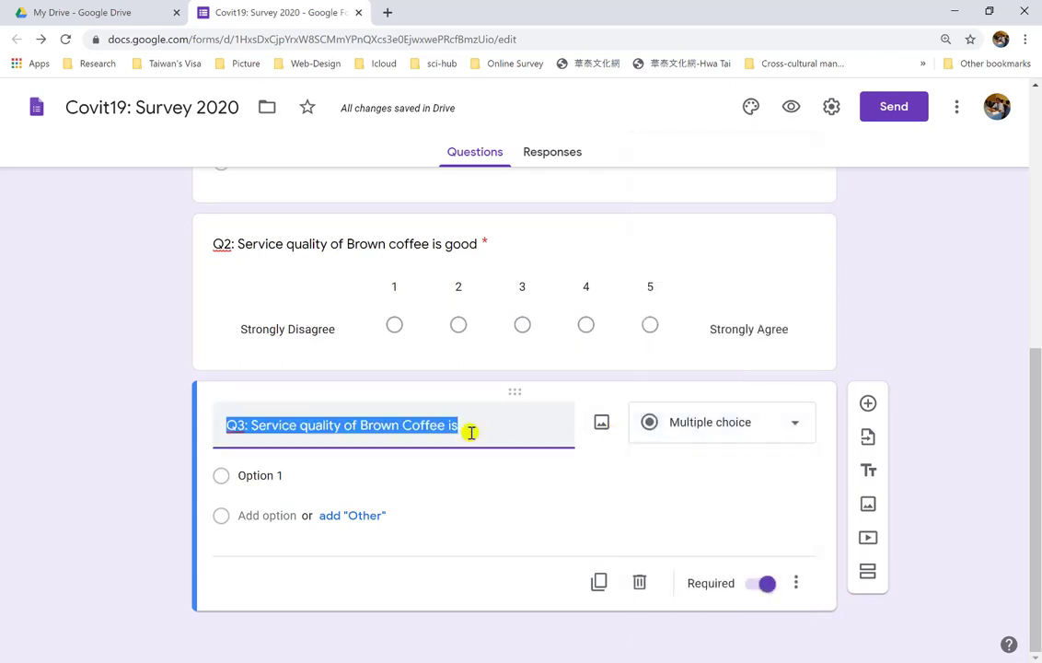
Step: Shorten the Q3 title to "Q3: Service quality of Brown Coffee"
left_click_drag(472, 431, 253, 437)
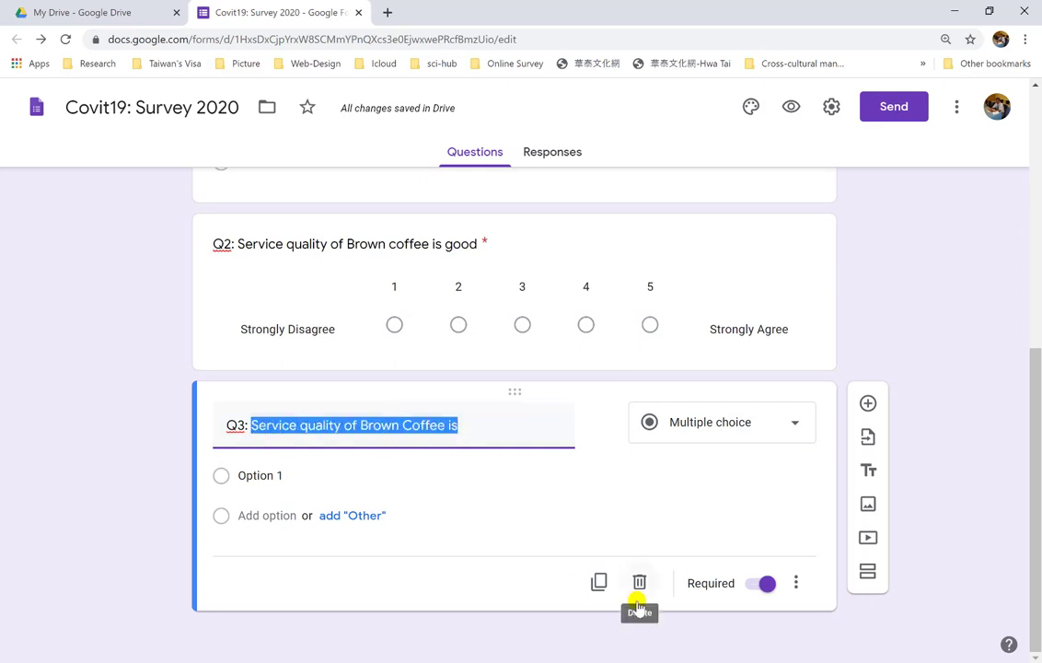
left_click(495, 434)
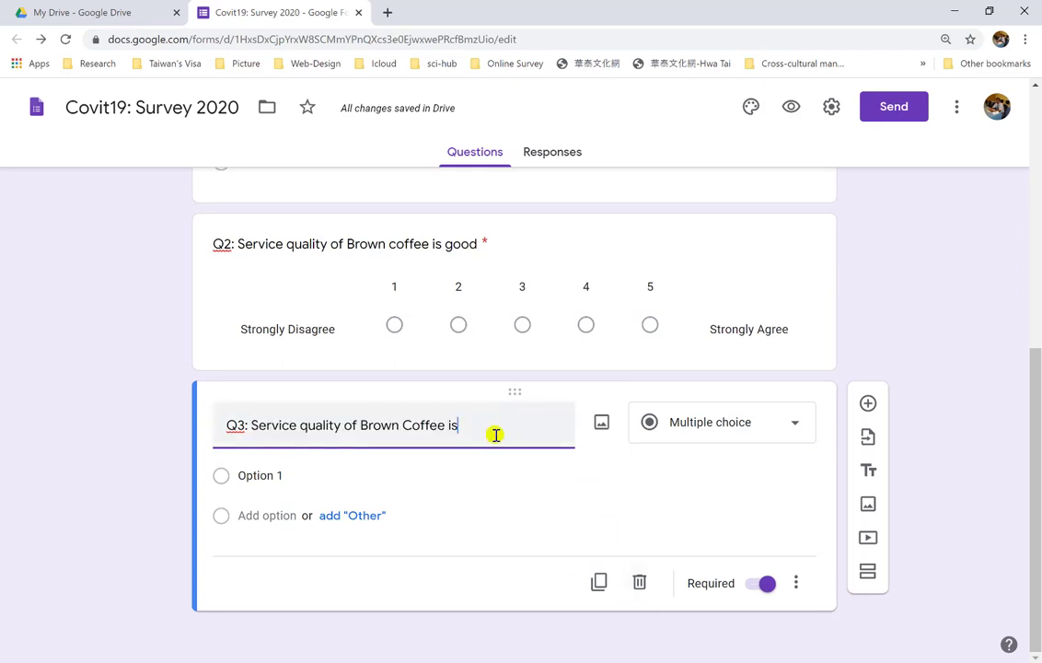
key("BackSpace")
key("BackSpace")
key("BackSpace")
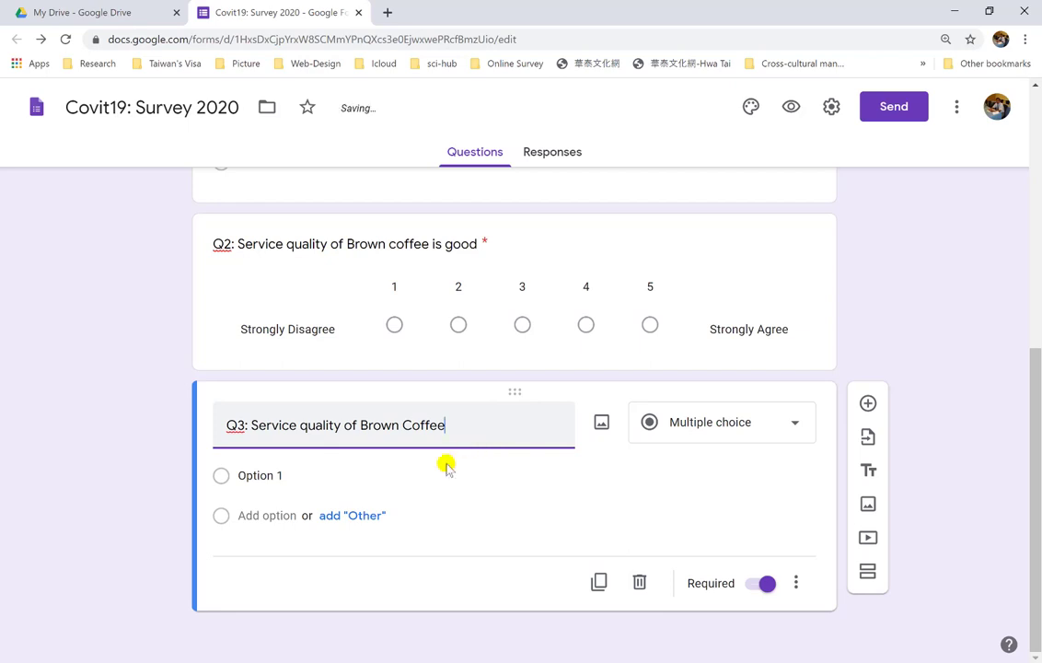
Step: Change Q3 to a checkbox grid and add a second and a third row
left_click(787, 428)
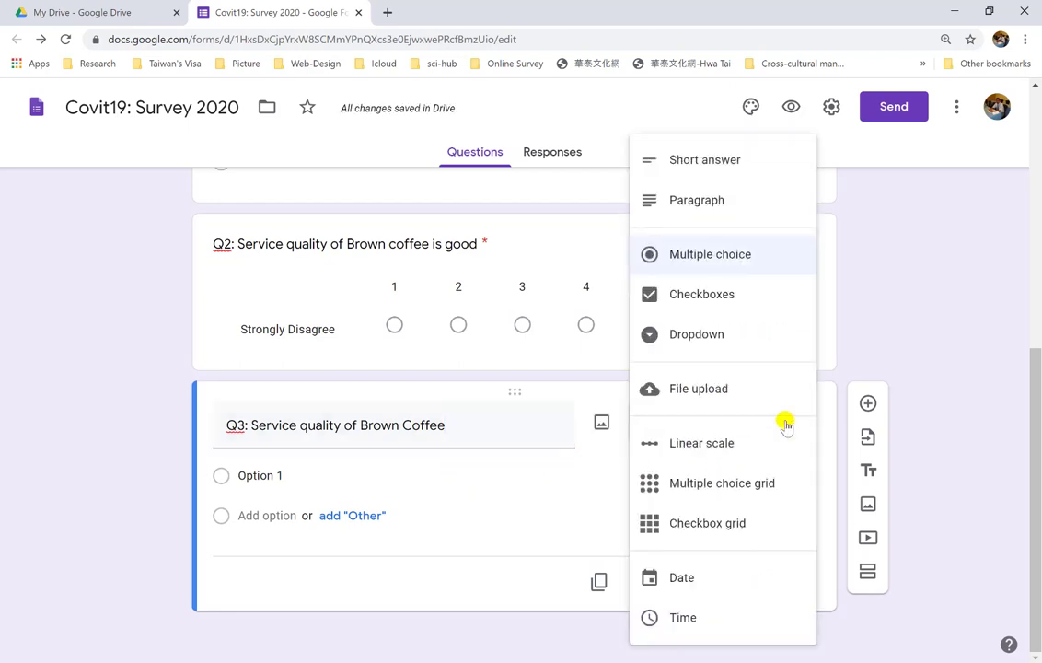
left_click(742, 523)
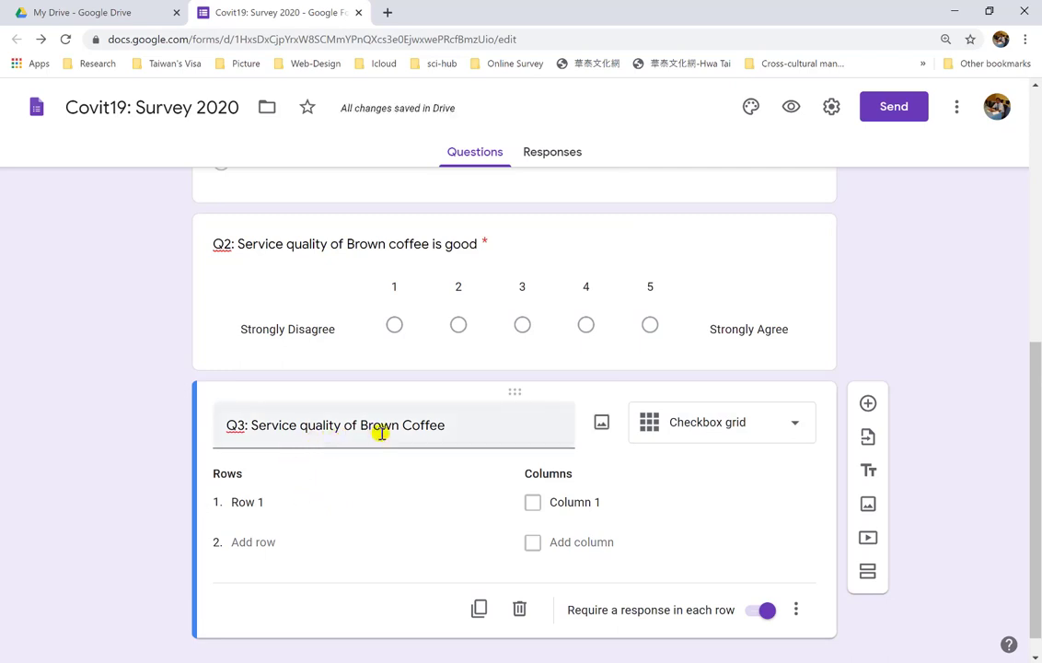
left_click(274, 542)
left_click(267, 580)
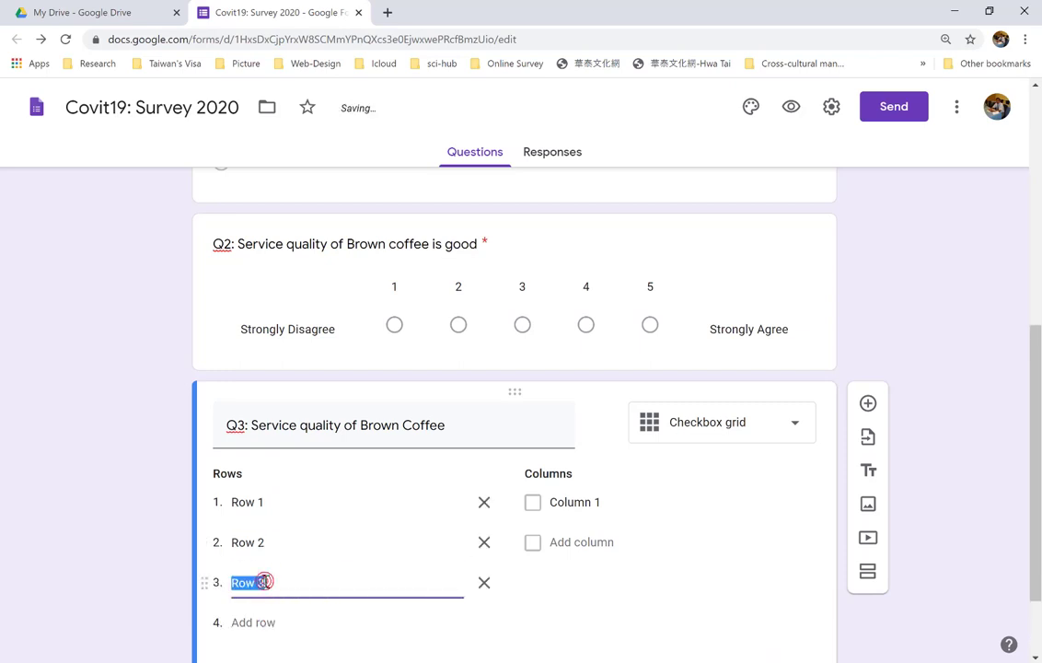
Step: Name the first two rows of the Q3 grid "Fast service" and "Reliable service"
left_click(248, 505)
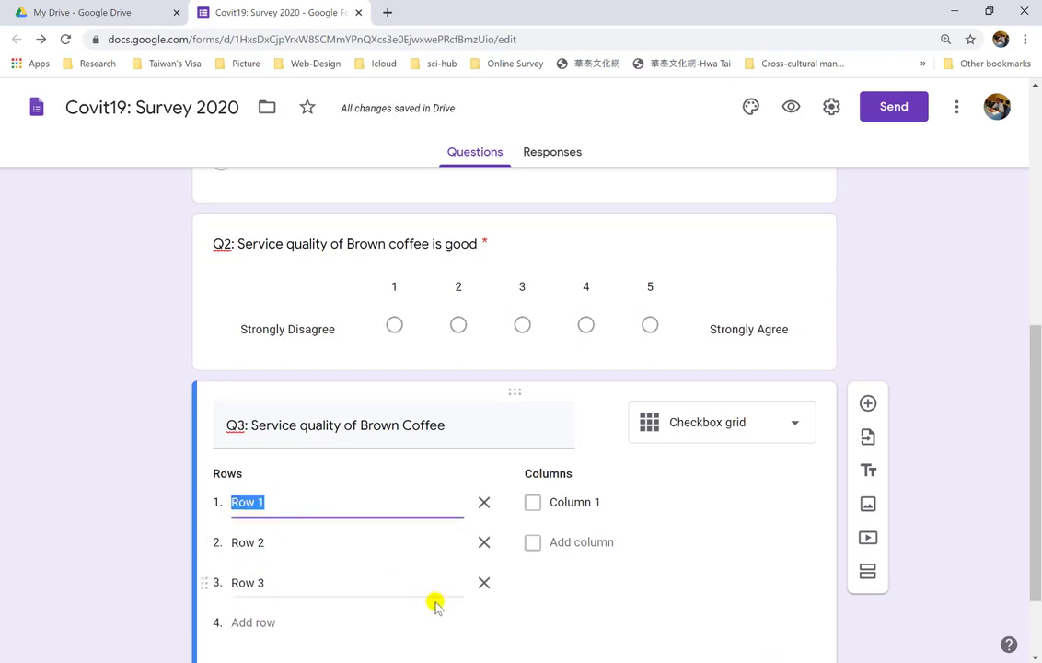
type("Fast")
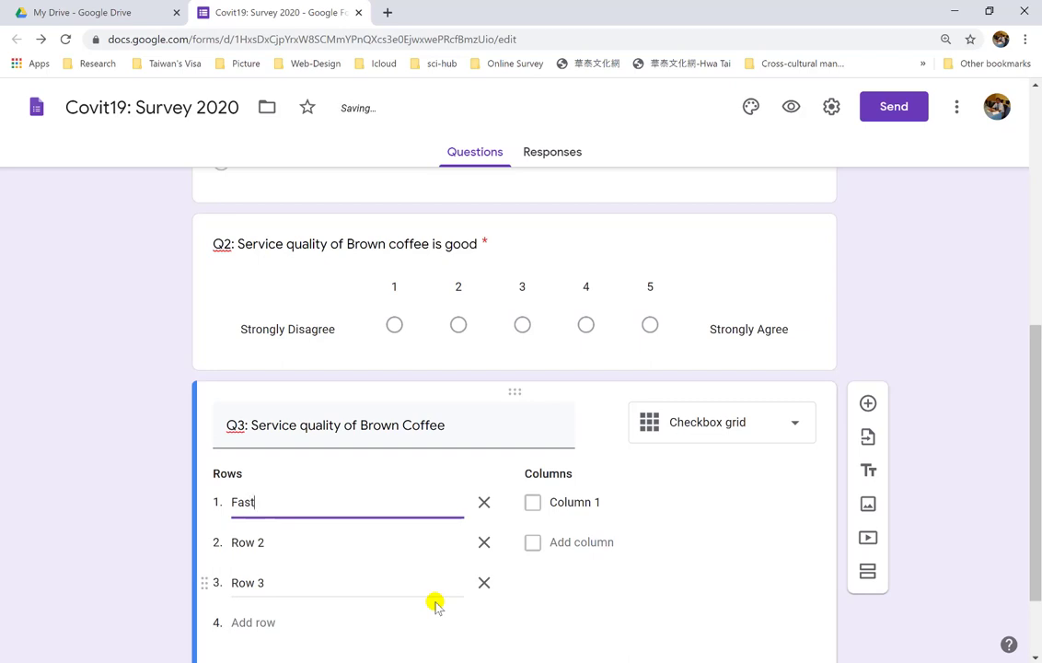
type(" service")
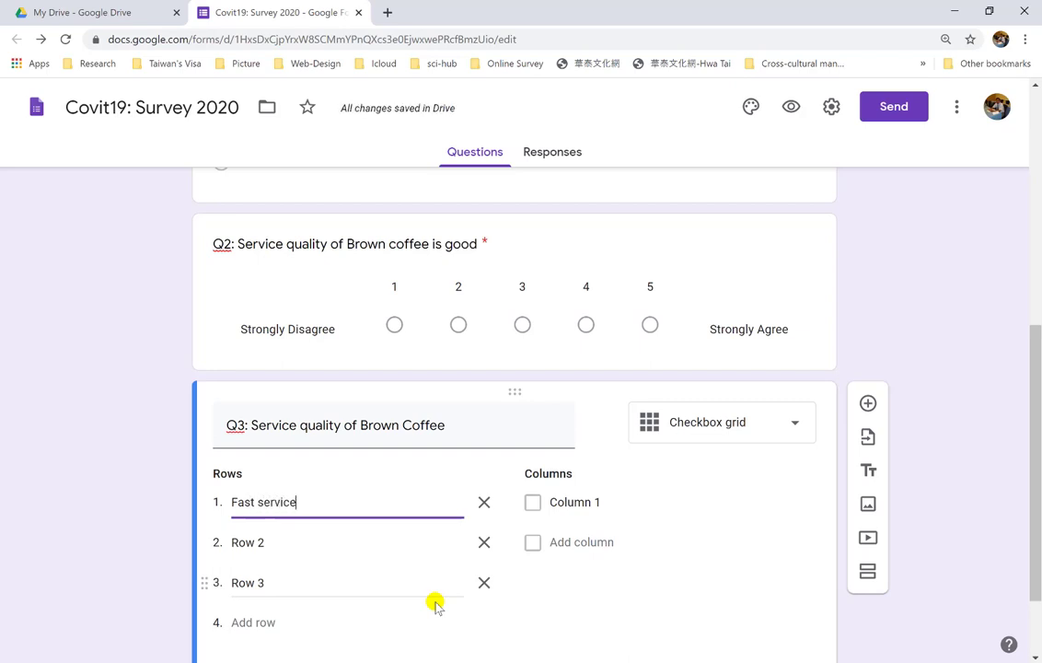
left_click(287, 545)
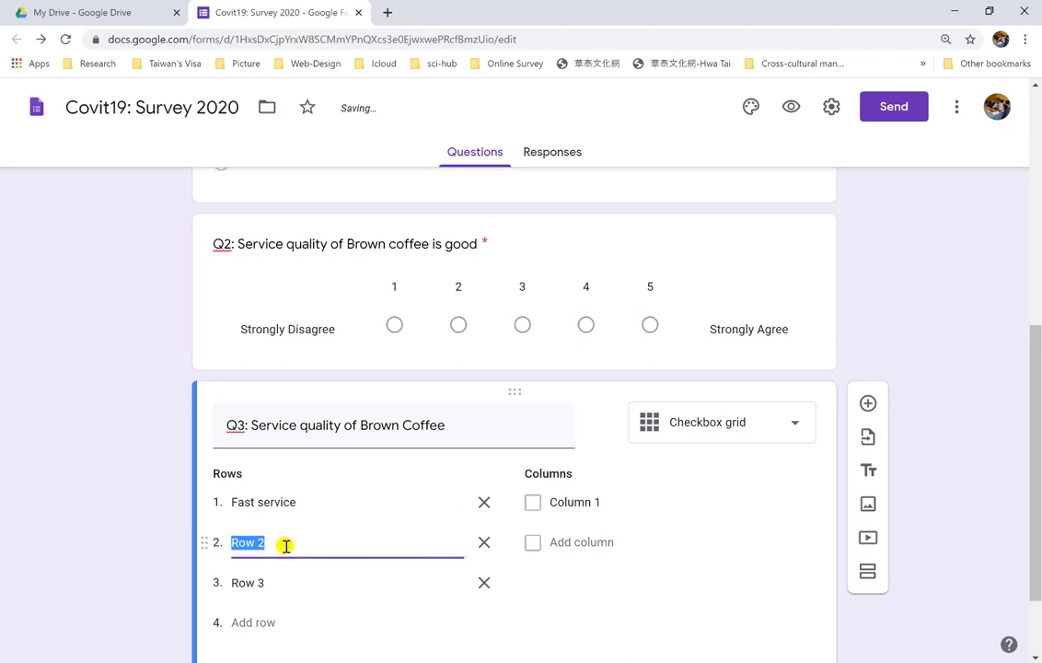
type("Reliable s")
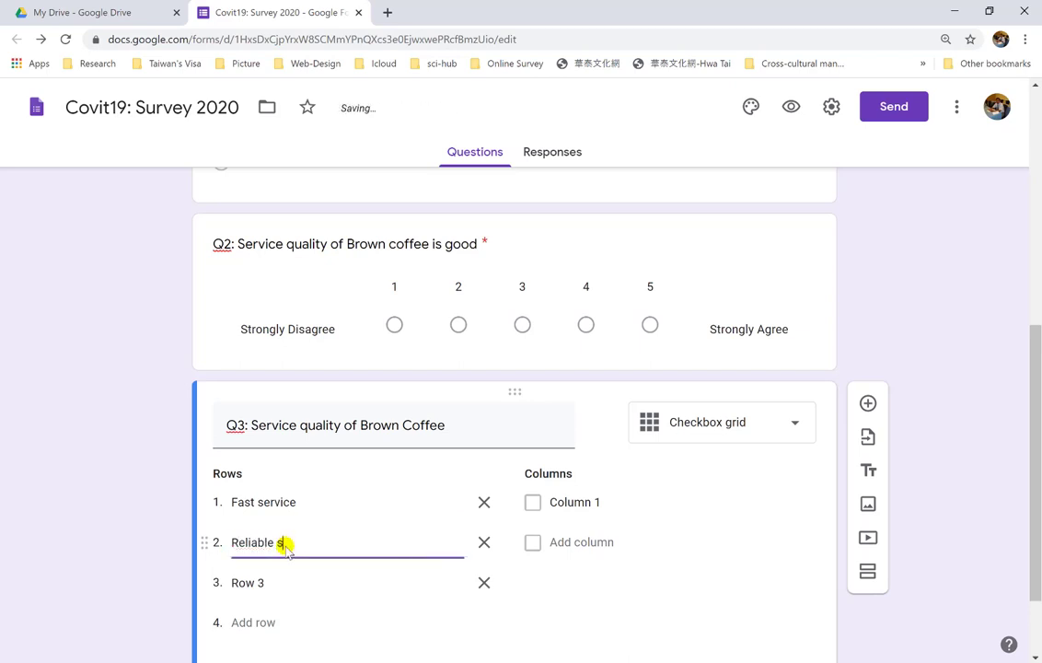
type("ervice")
Step: Name the third Q3 row "Neat" and add a fourth row named "Evironment"
left_click(281, 583)
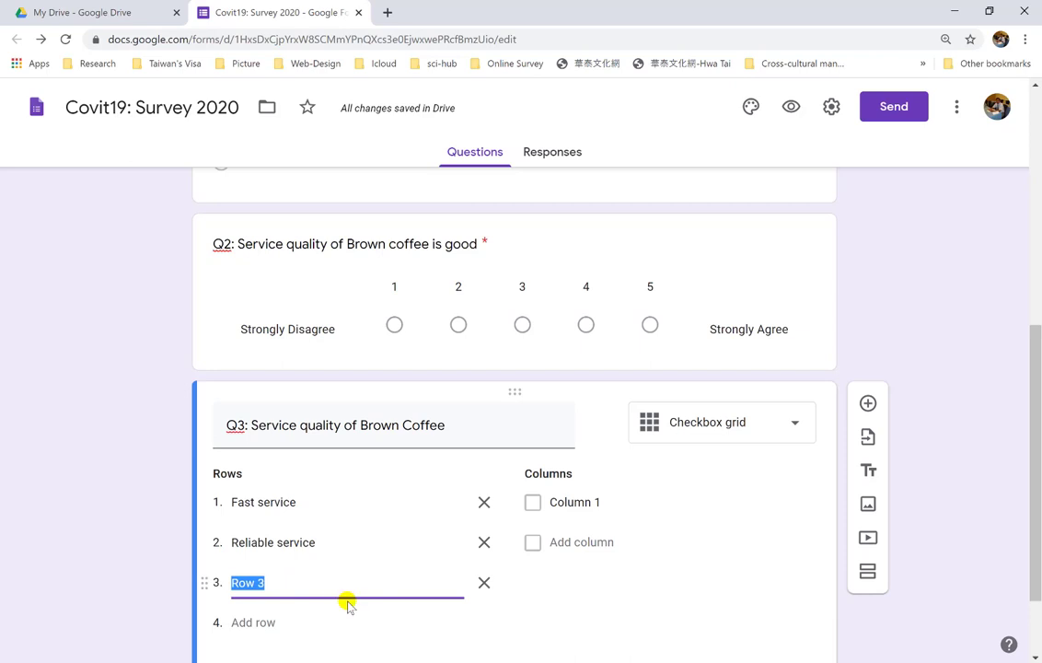
key("BackSpace")
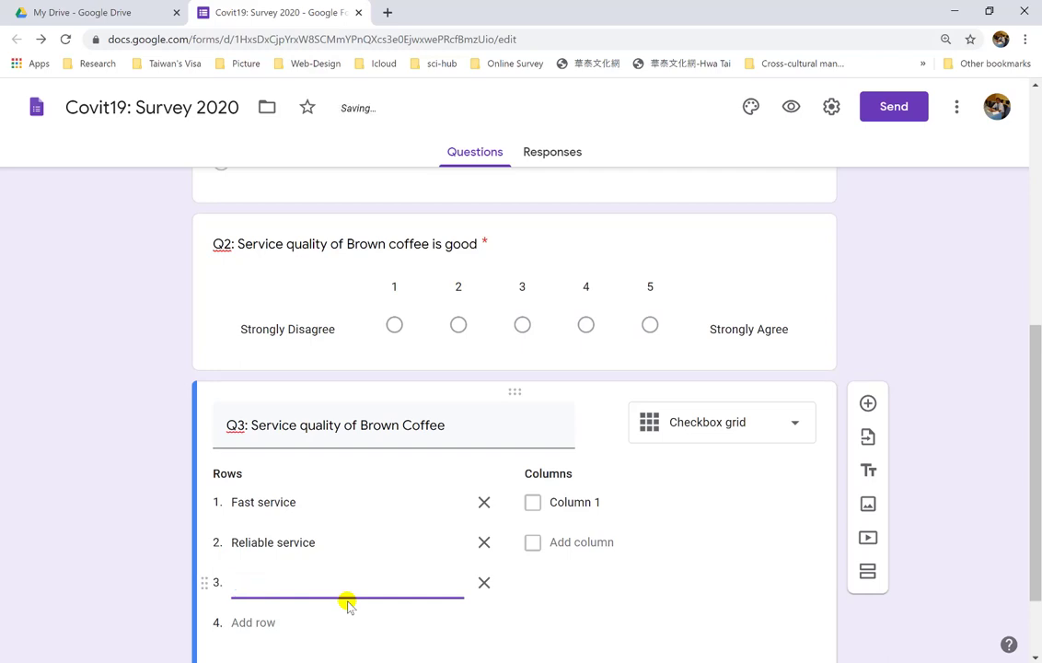
type("Neat")
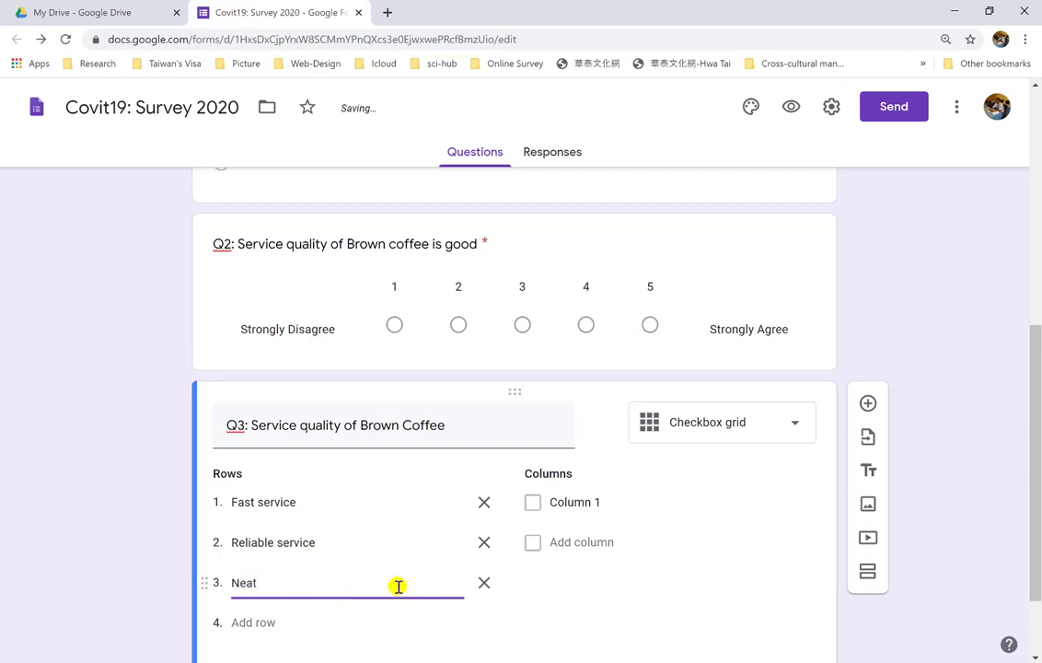
left_click(274, 623)
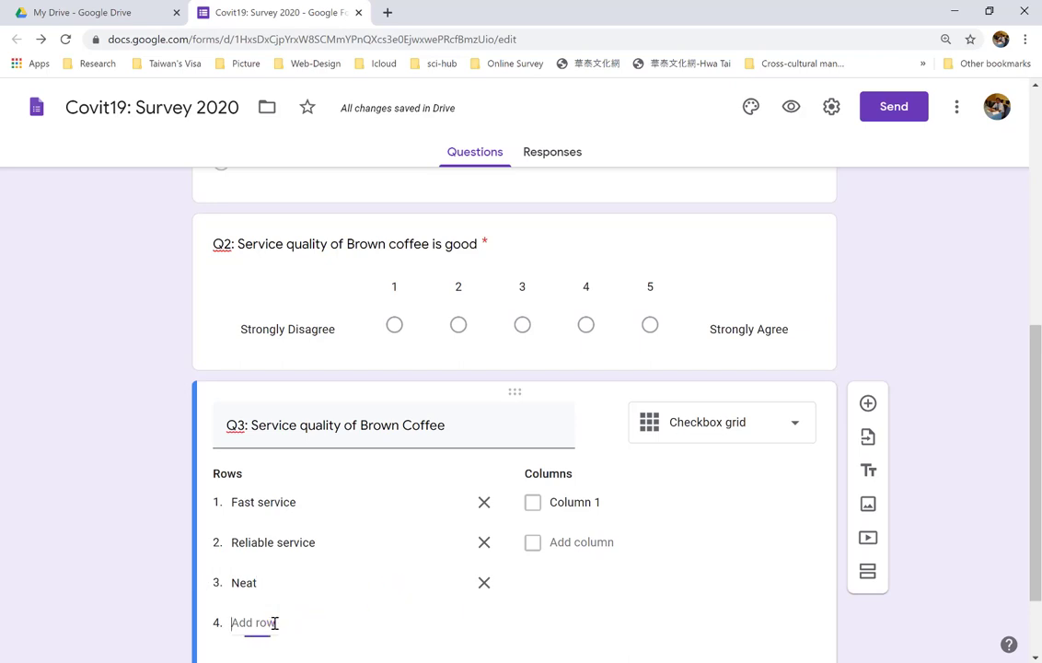
key("BackSpace")
type("E")
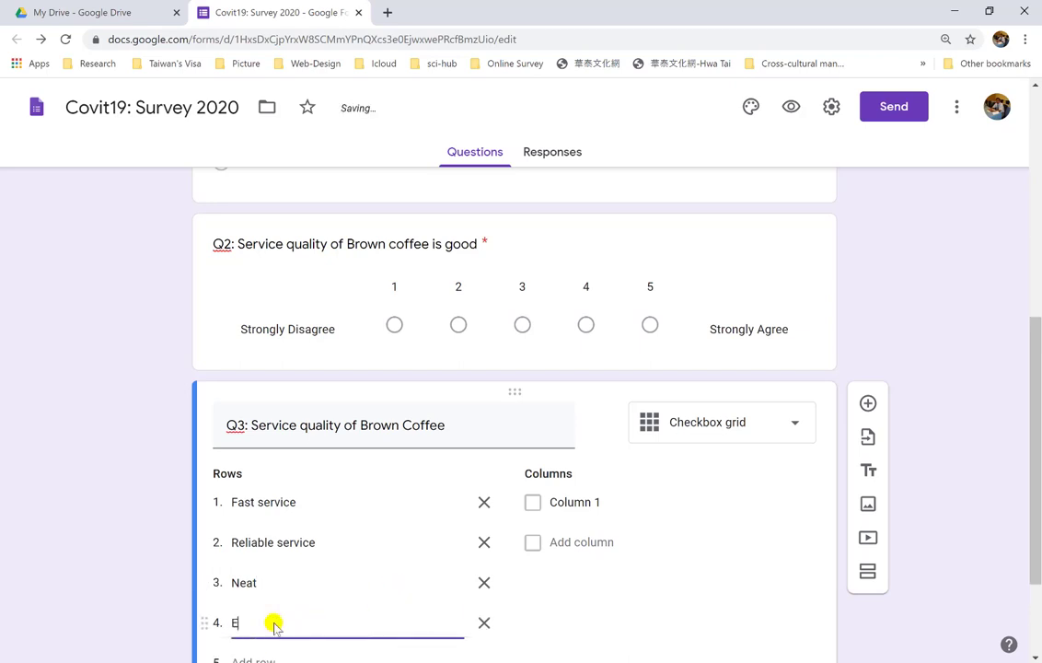
type("vironment")
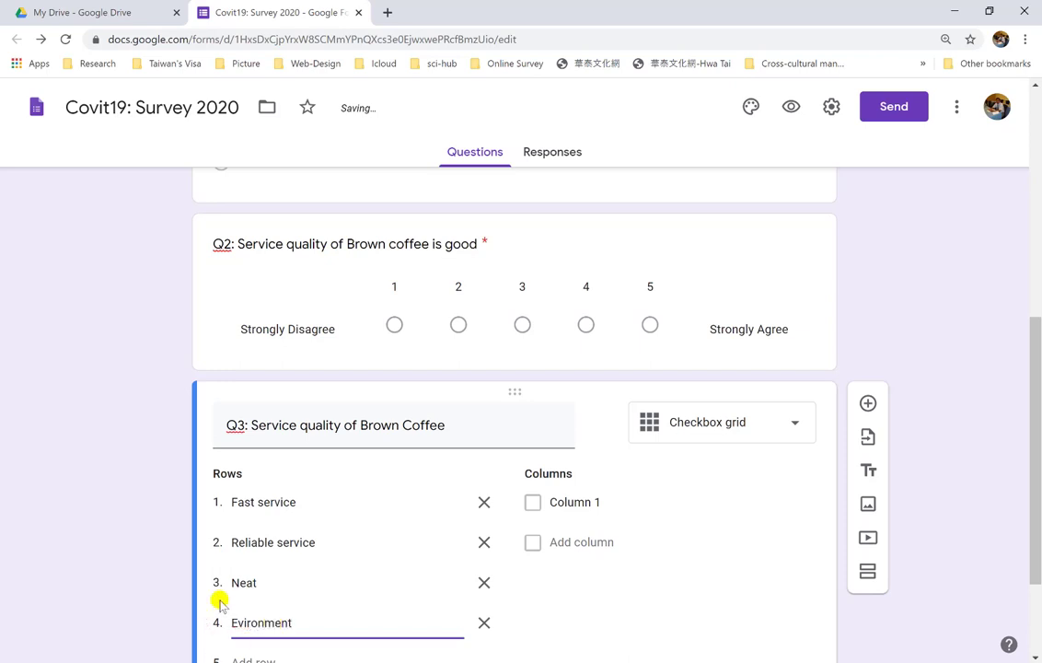
Step: Add four more columns to the Q3 grid so that it has five
scroll(257, 562, "down", 2)
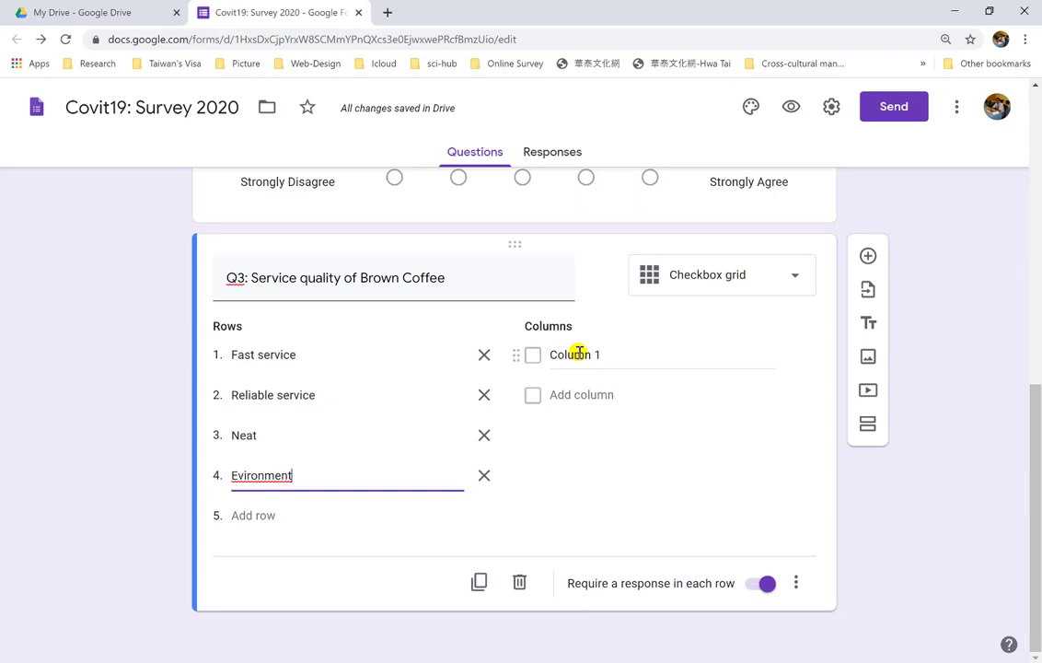
left_click(578, 354)
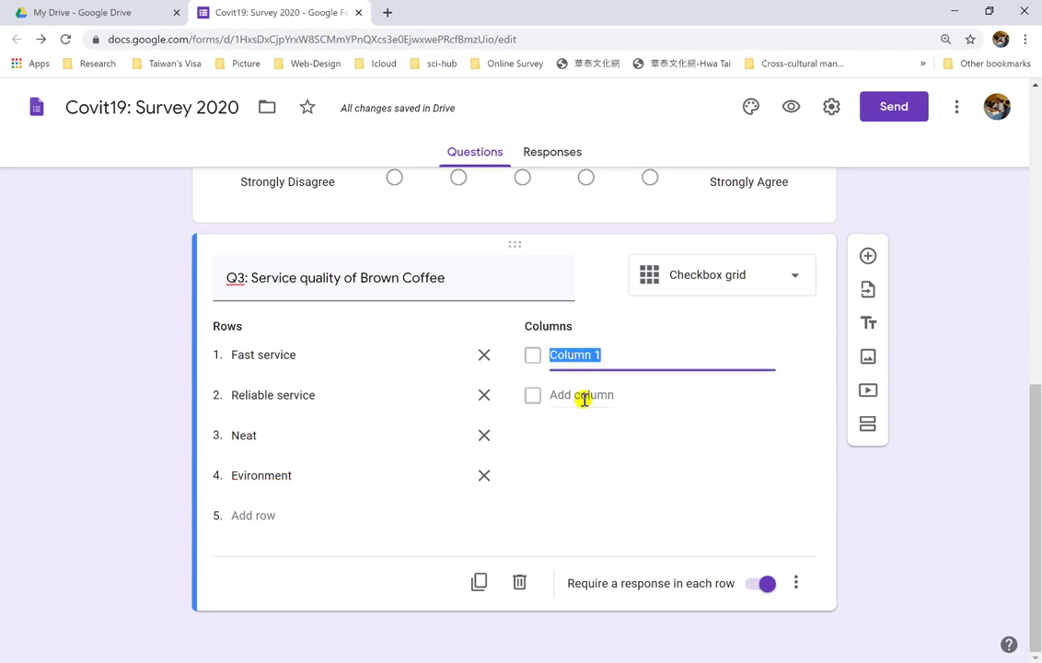
left_click(583, 396)
left_click(582, 435)
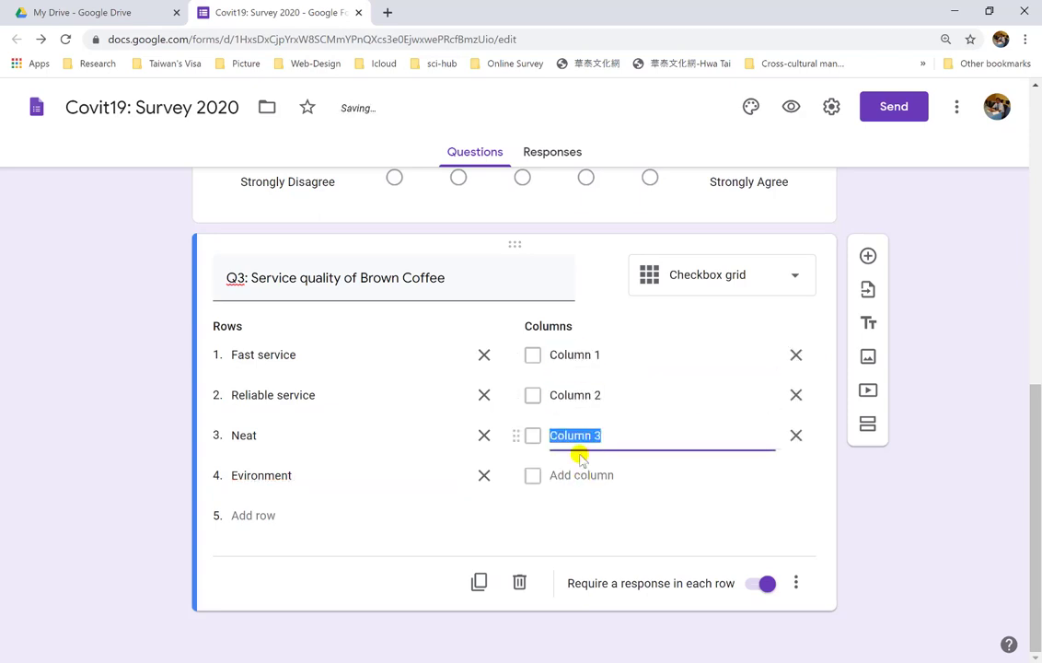
left_click(576, 475)
left_click(577, 512)
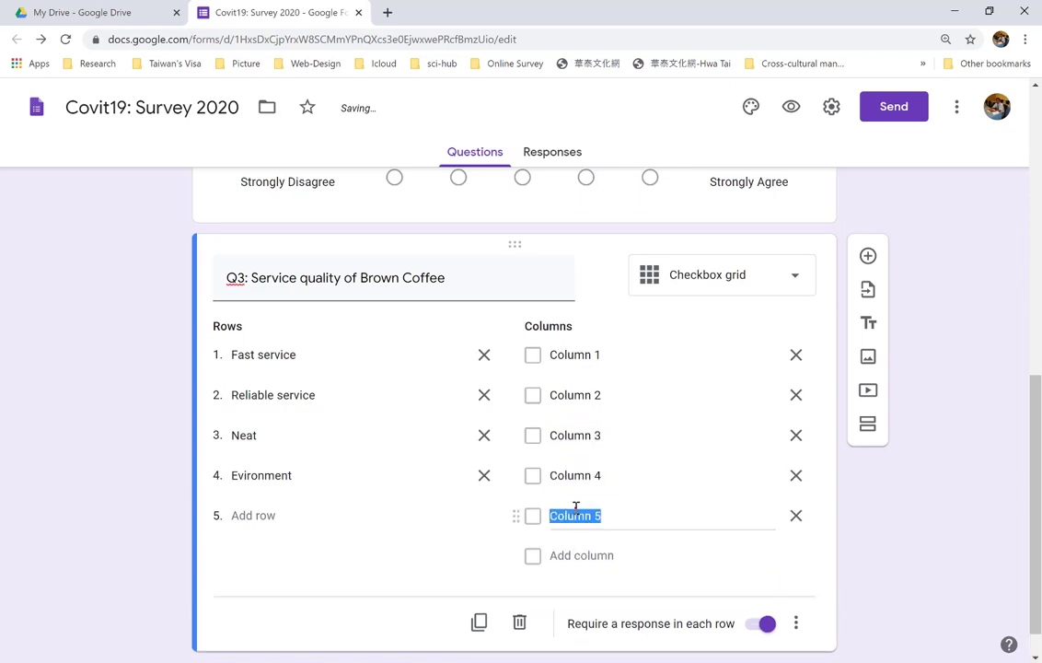
Step: Name the first column of the Q3 grid "Very unimportant"
left_click(584, 358)
type("V")
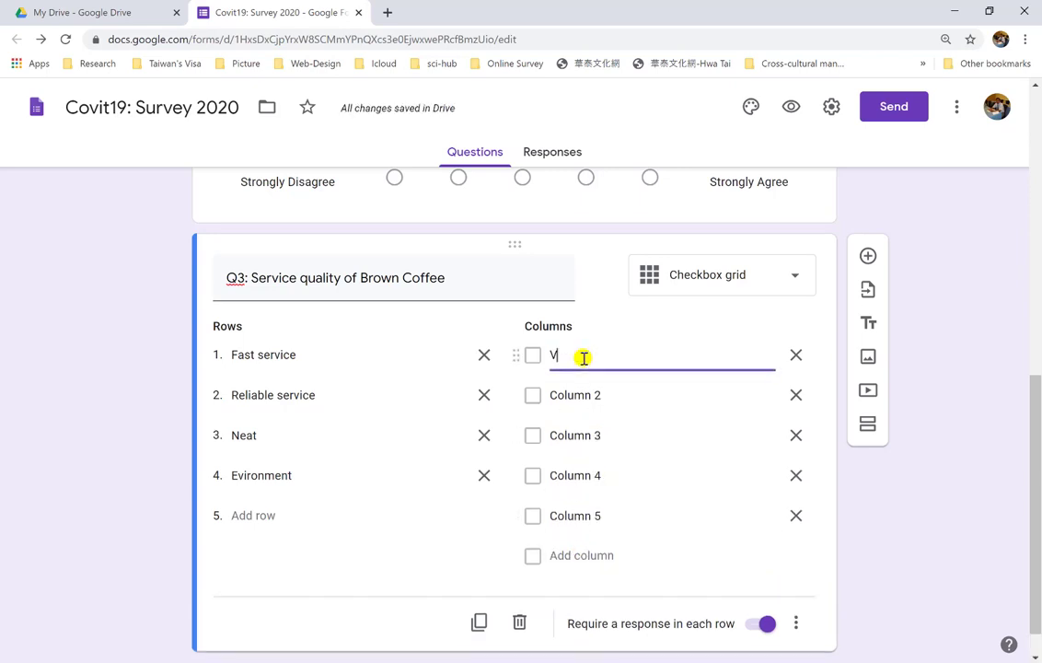
type("ery")
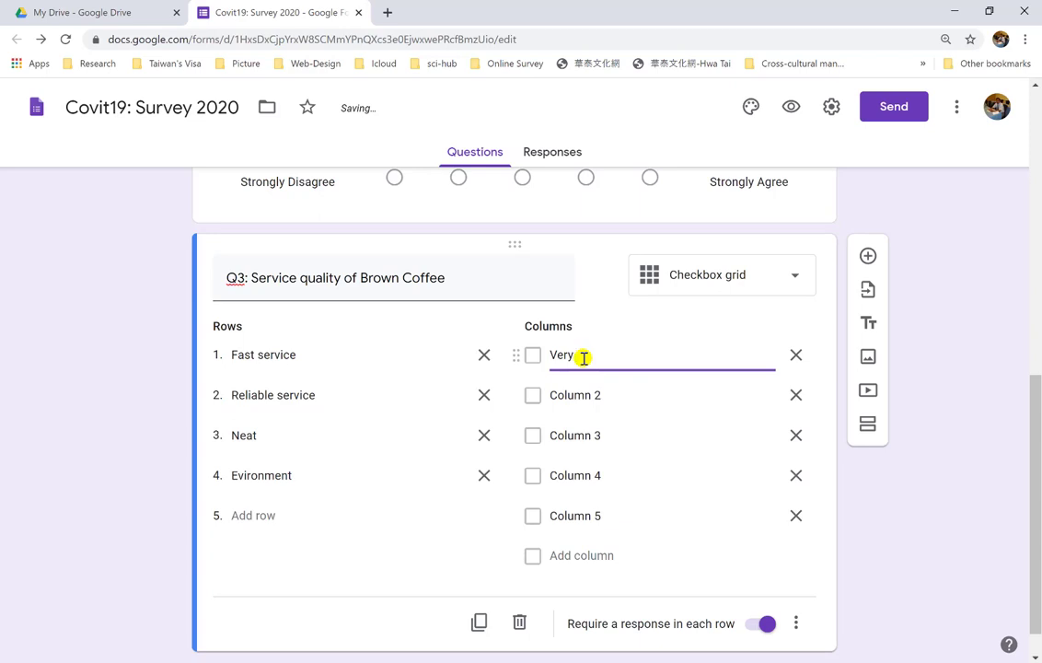
key("BackSpace")
key("BackSpace")
type("y unipo")
type("mpo")
type("rtant")
Step: Name the second and third Q3 columns "Less important" and "Neutral"
left_click(590, 398)
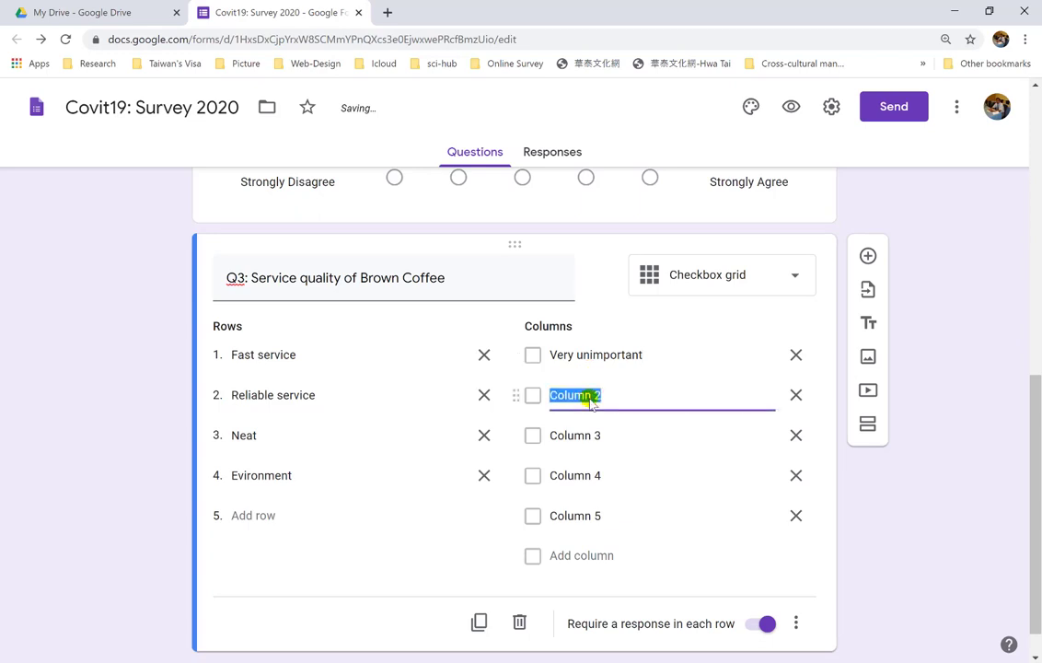
type("U")
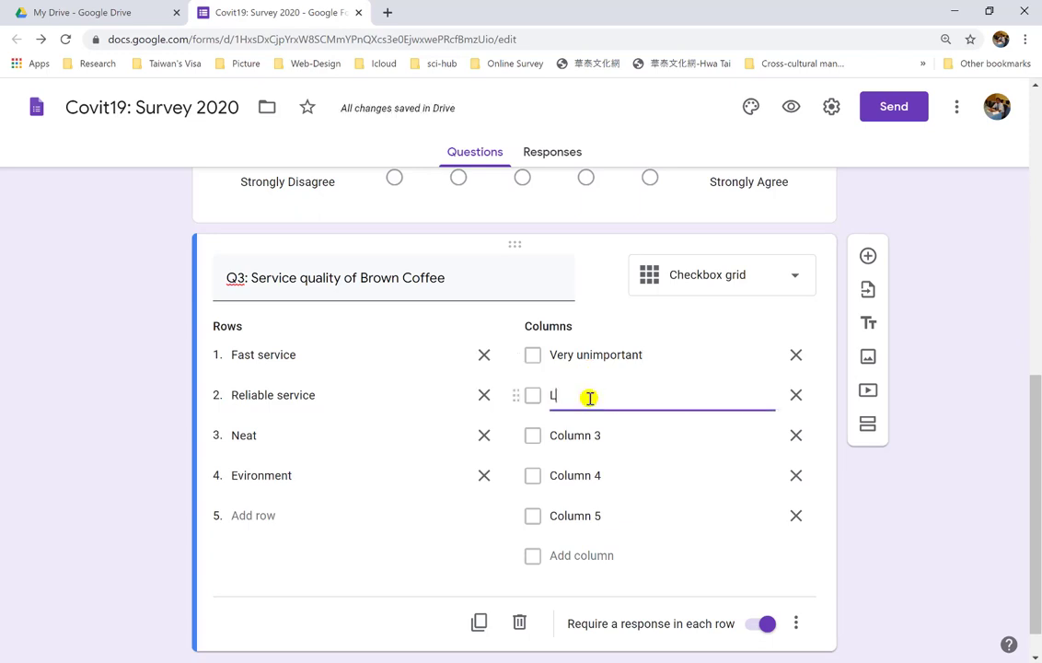
type("ess important")
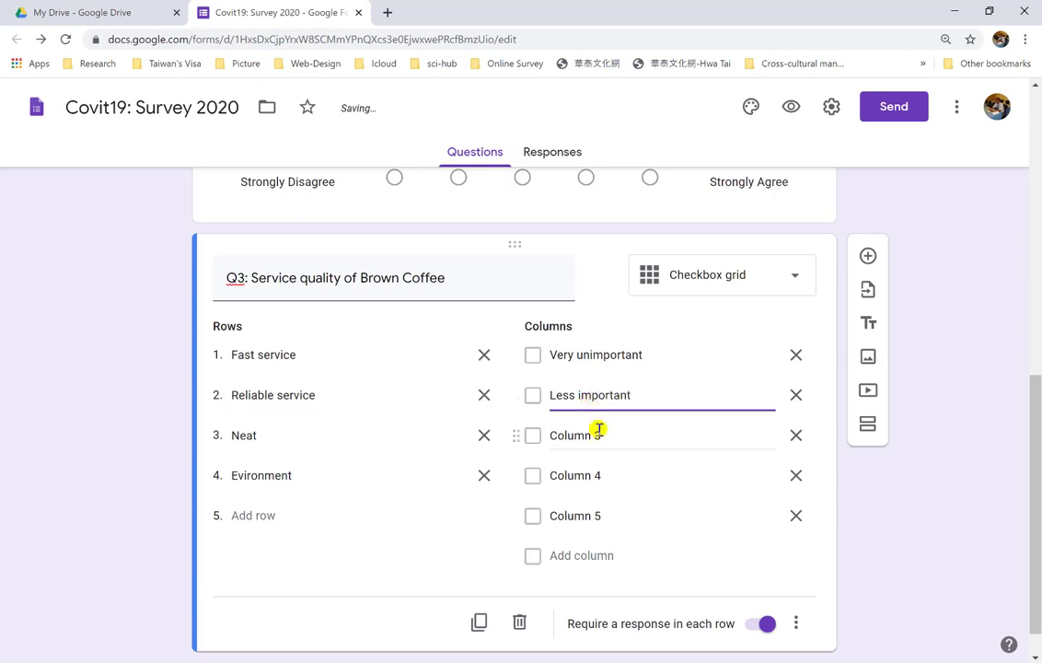
left_click(598, 433)
type("Neutral")
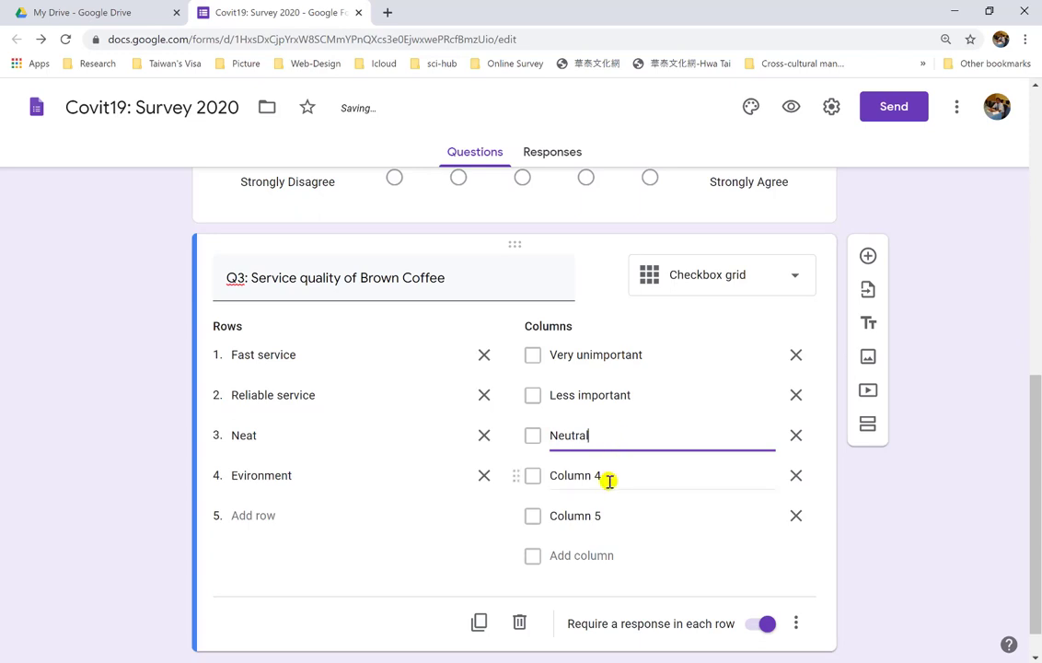
Step: Name the fourth and fifth Q3 columns "Important" and "Very important"
left_click(609, 475)
type("Important")
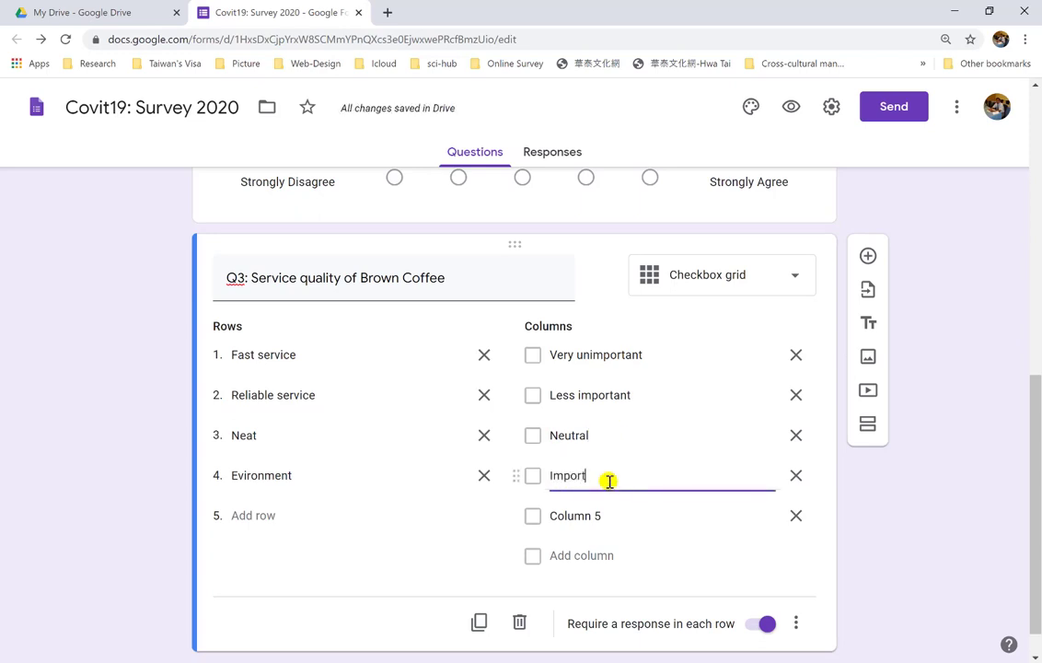
left_click(605, 513)
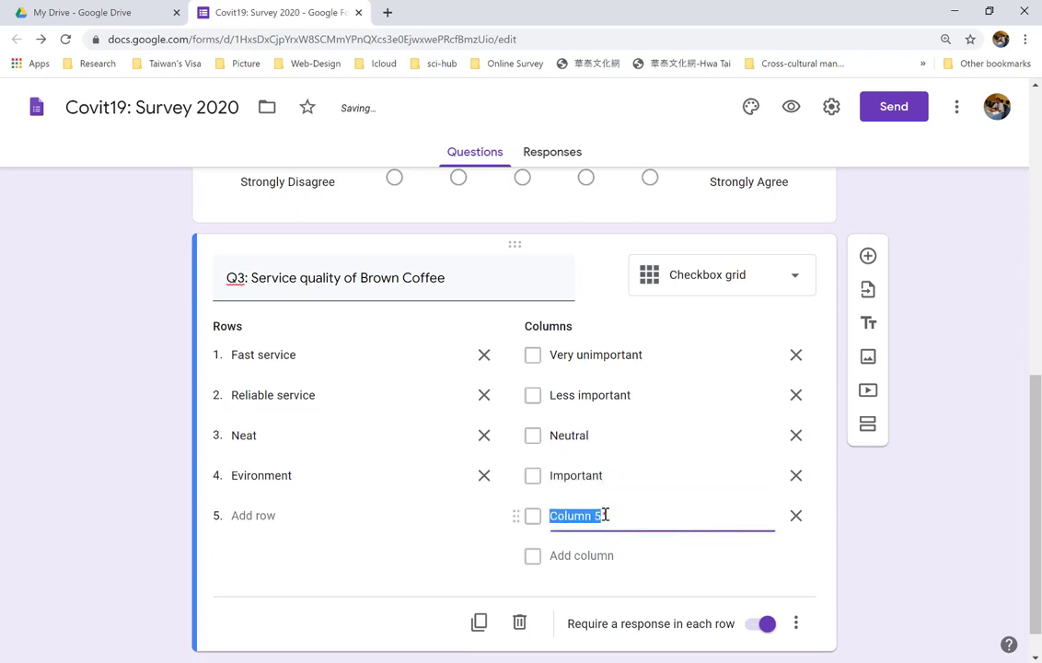
type("Very imp")
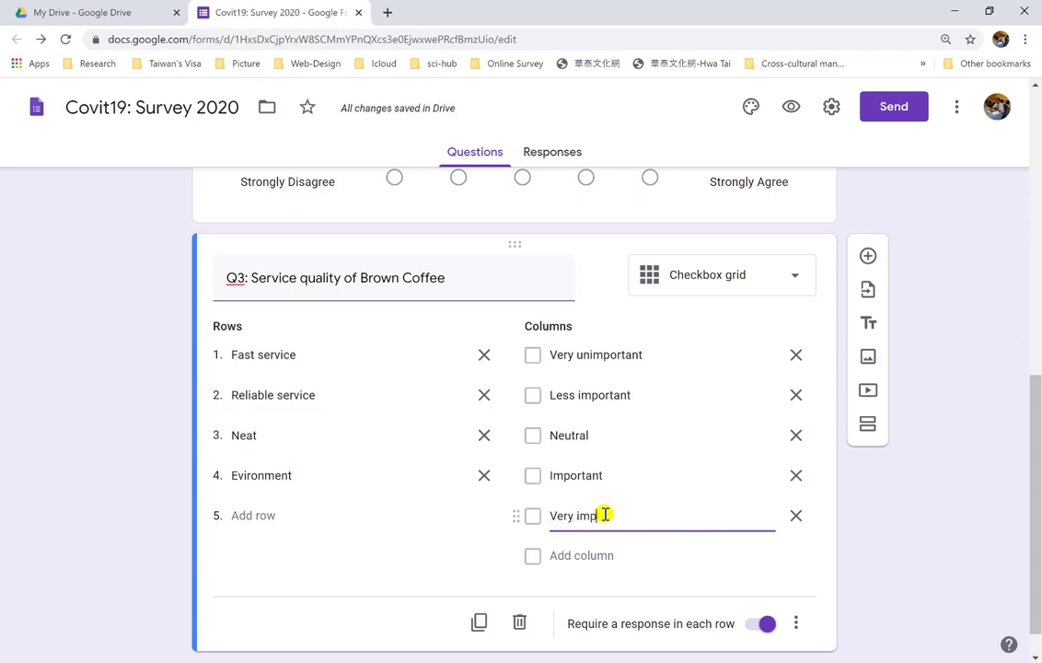
type("ortant")
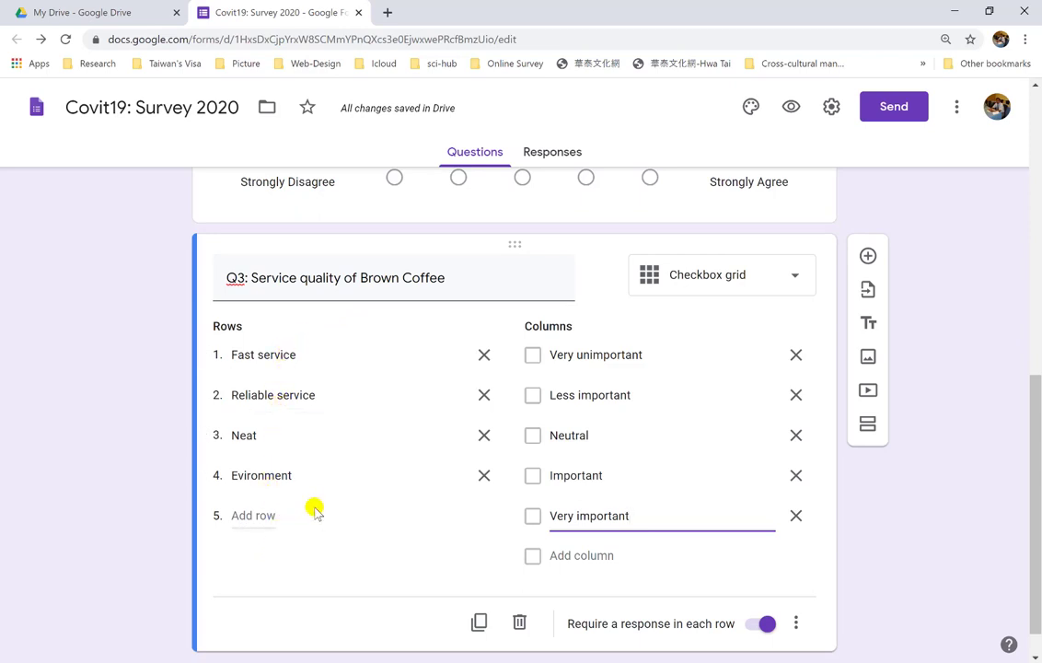
Step: Add a fifth row named "Friendly" to the Q3 grid
left_click(261, 515)
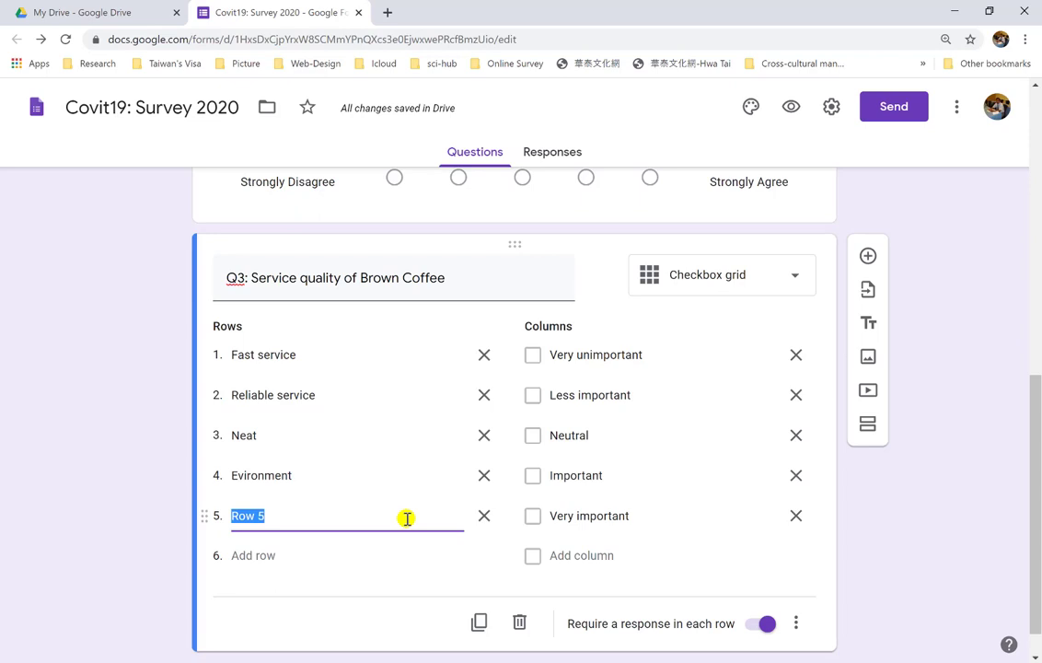
type("F")
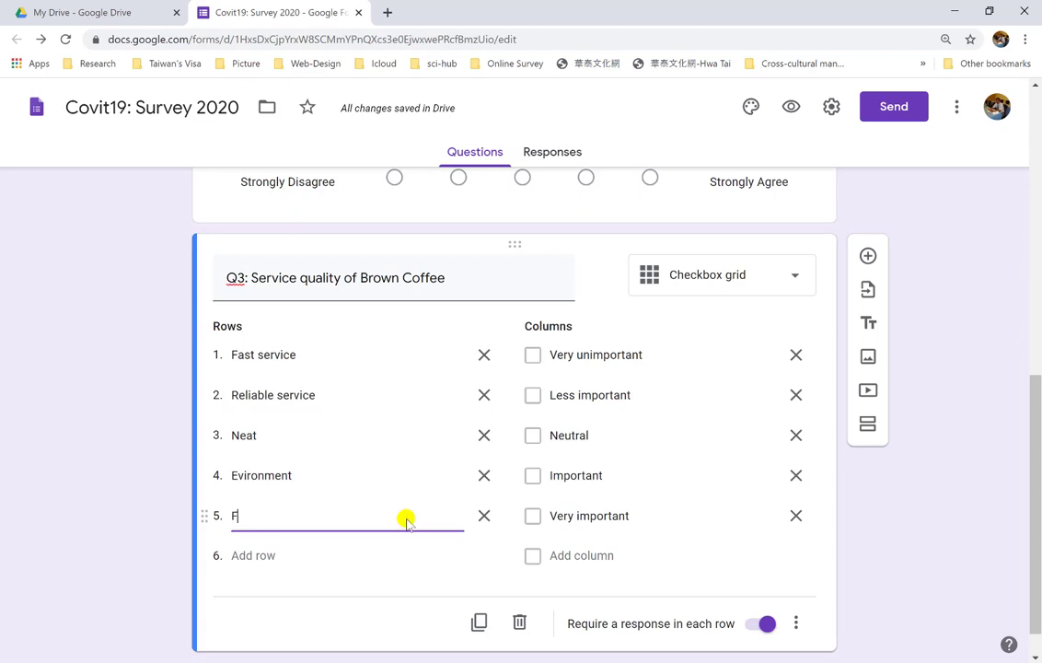
type("re")
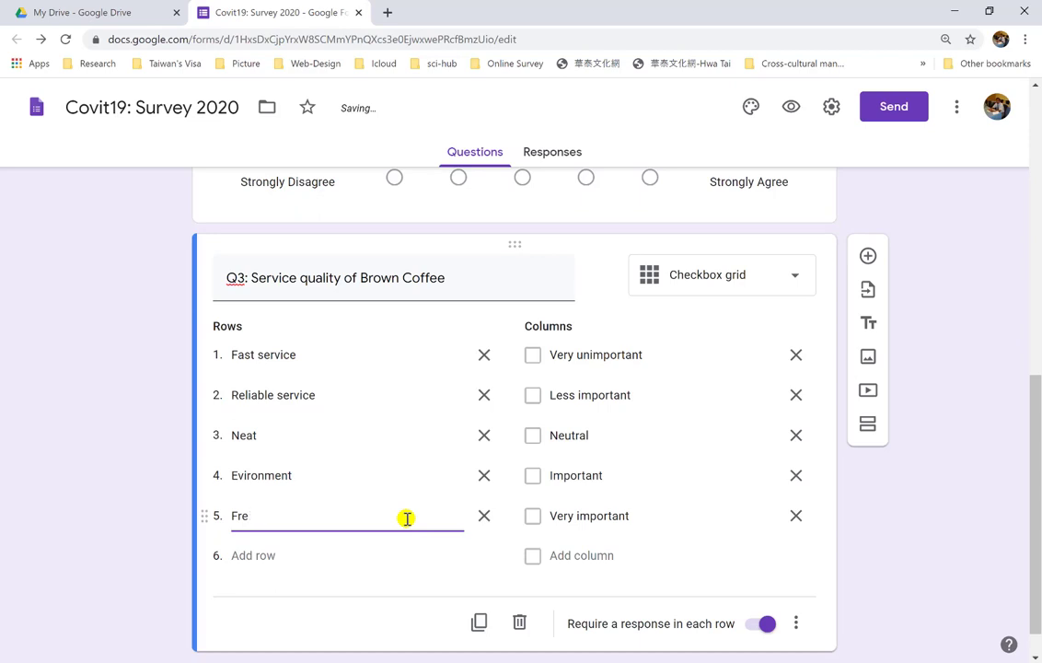
type("endly")
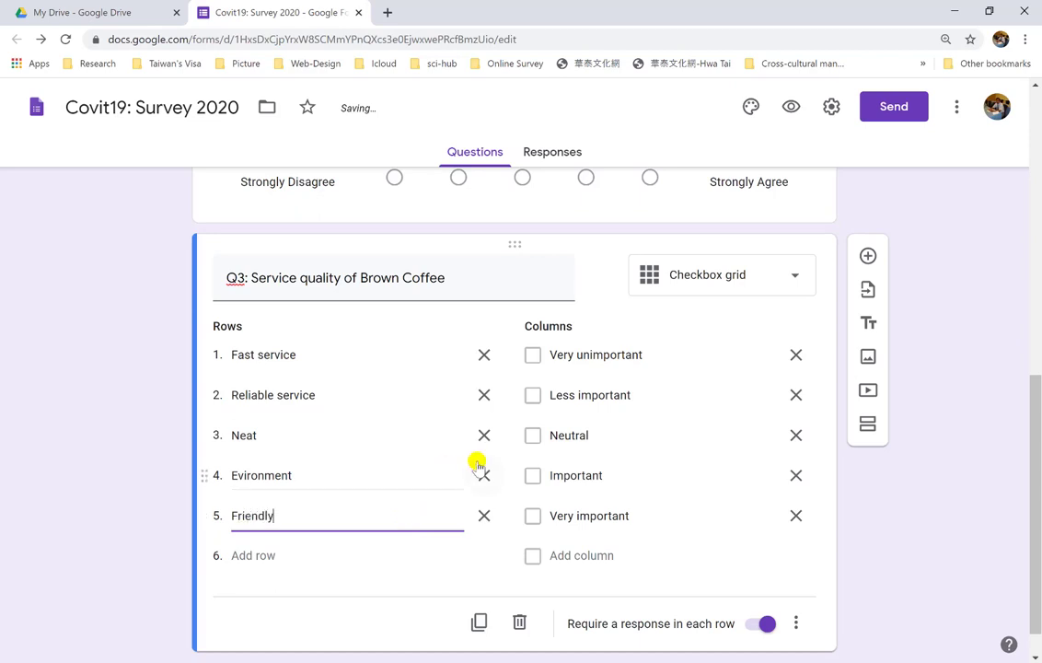
Step: Preview the survey as a respondent and look at the Q3 checkbox grid
left_click(791, 108)
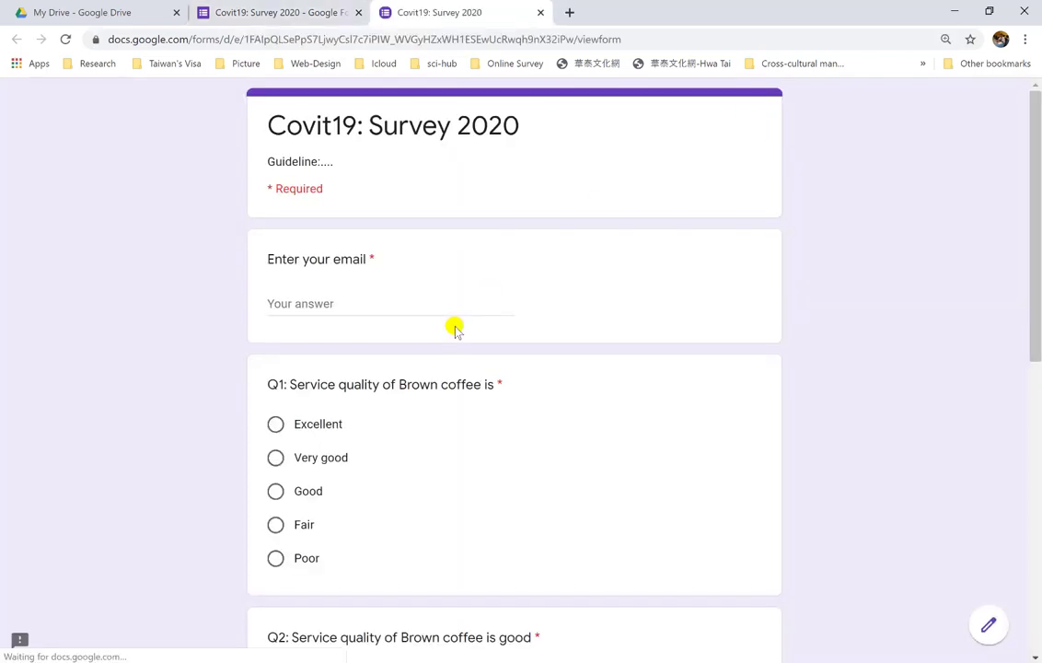
scroll(455, 329, "down", 4)
scroll(455, 330, "down", 2)
scroll(455, 329, "down", 1)
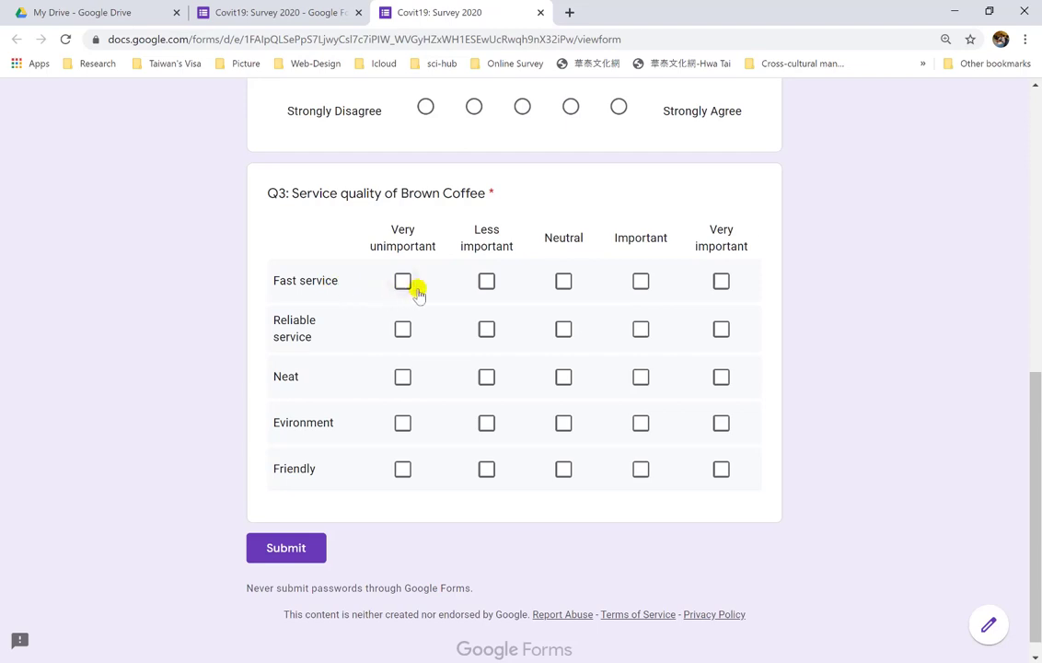
Step: Answer the Q3 grid in the preview: Fast service and Friendly Very important, Reliable service and Evironment Important, Neat Neutral, and close the preview
left_click(719, 287)
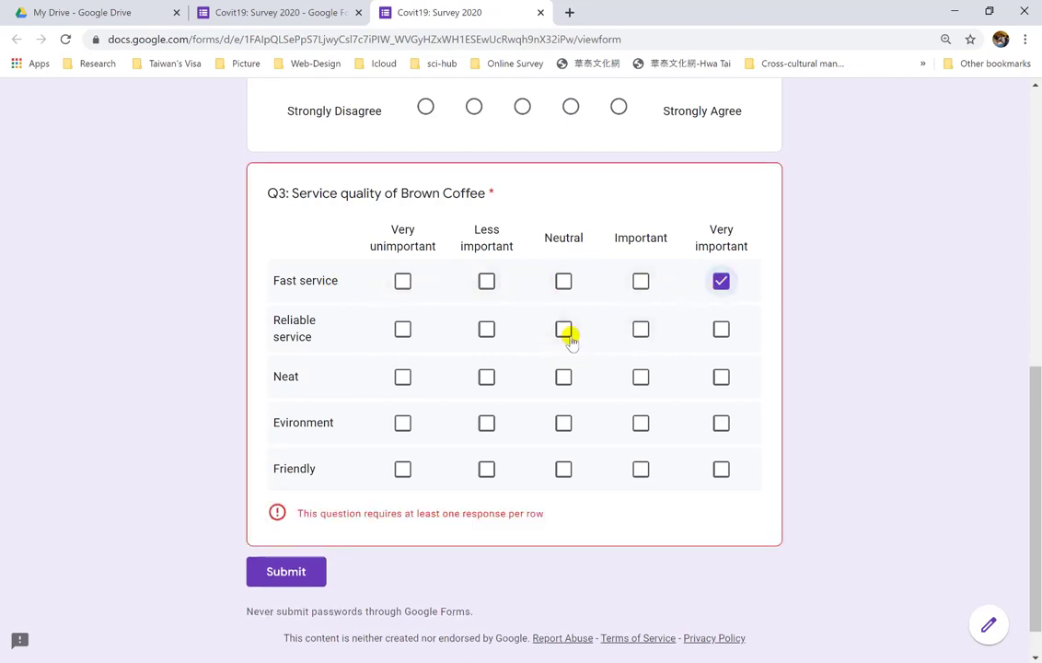
left_click(642, 333)
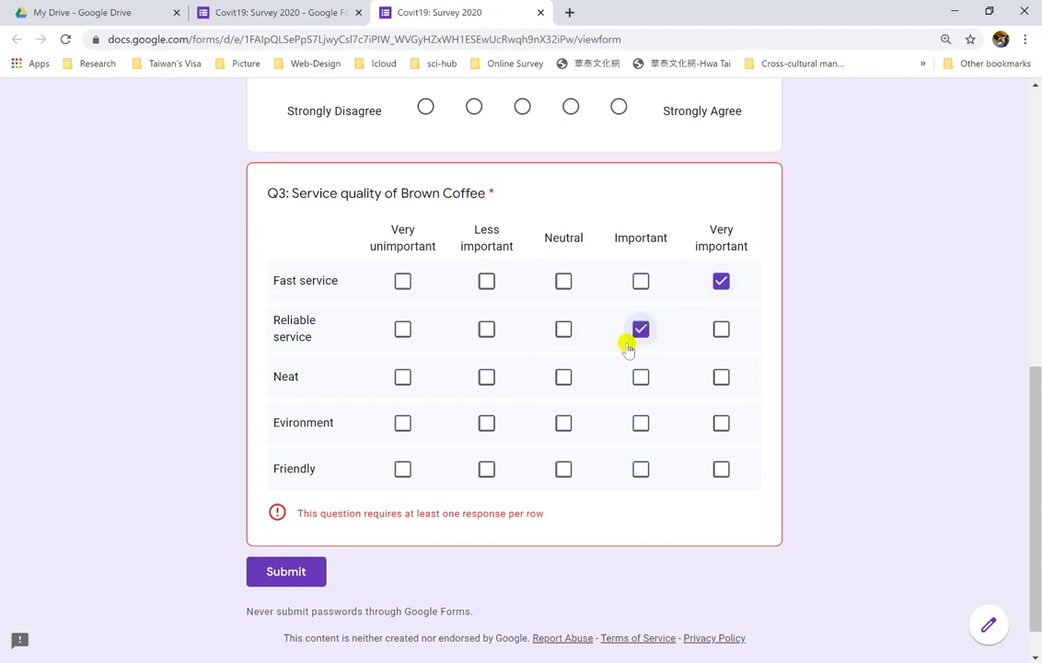
left_click(564, 381)
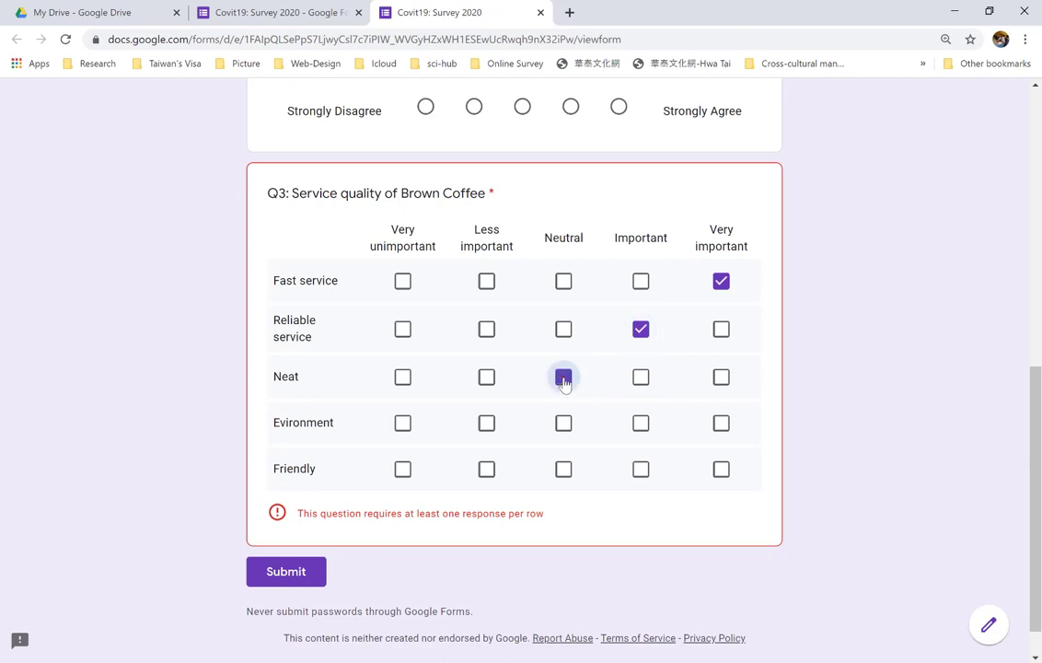
left_click(641, 425)
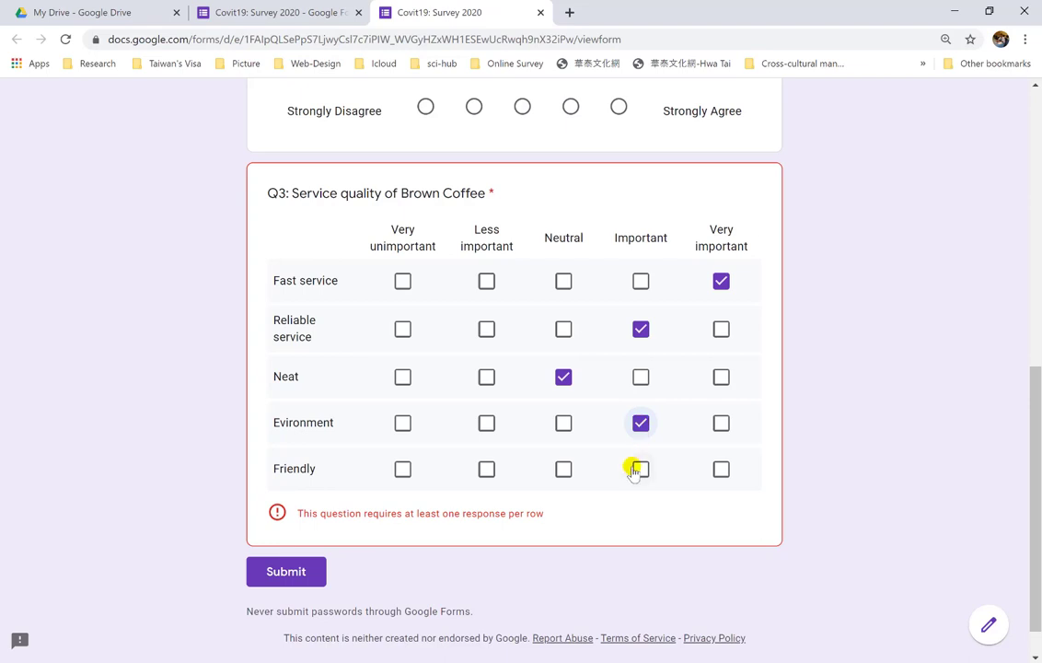
left_click(722, 471)
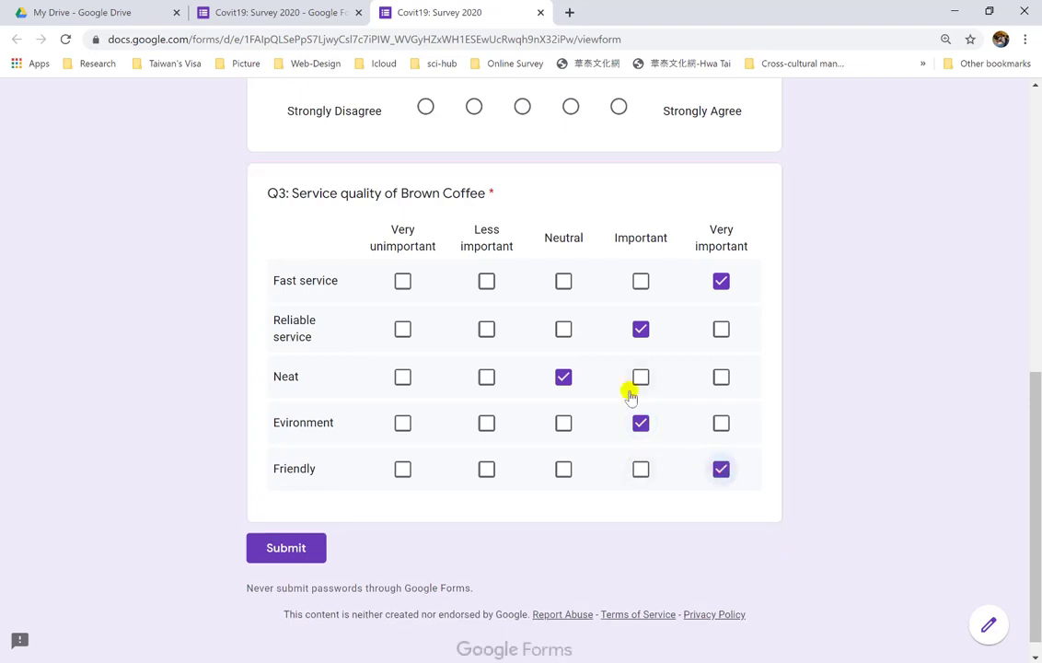
scroll(630, 394, "up", 3)
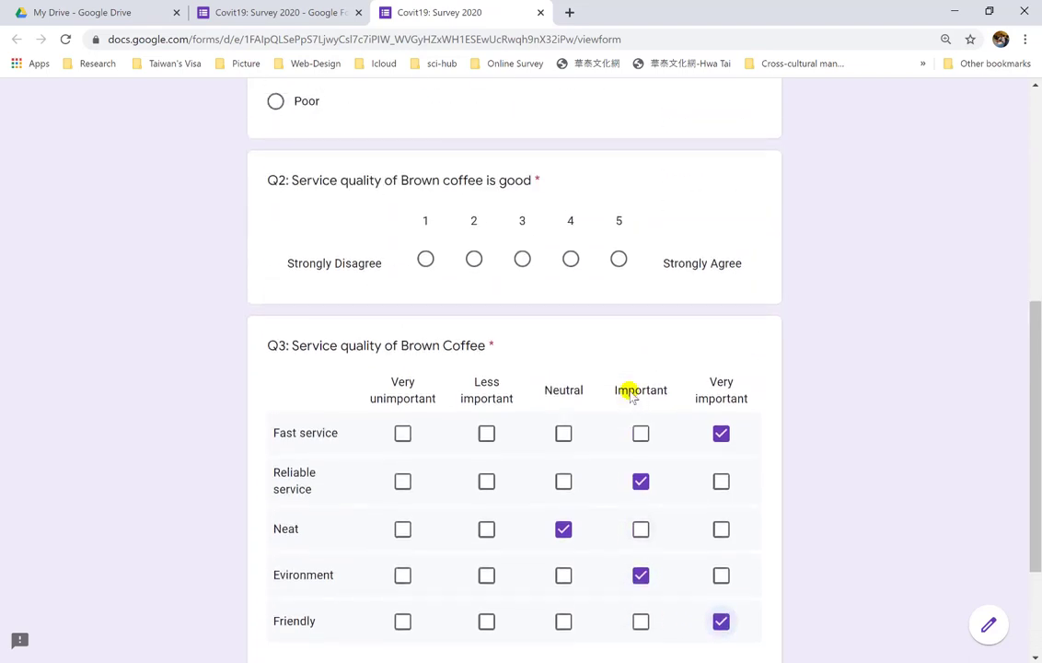
scroll(630, 394, "down", 3)
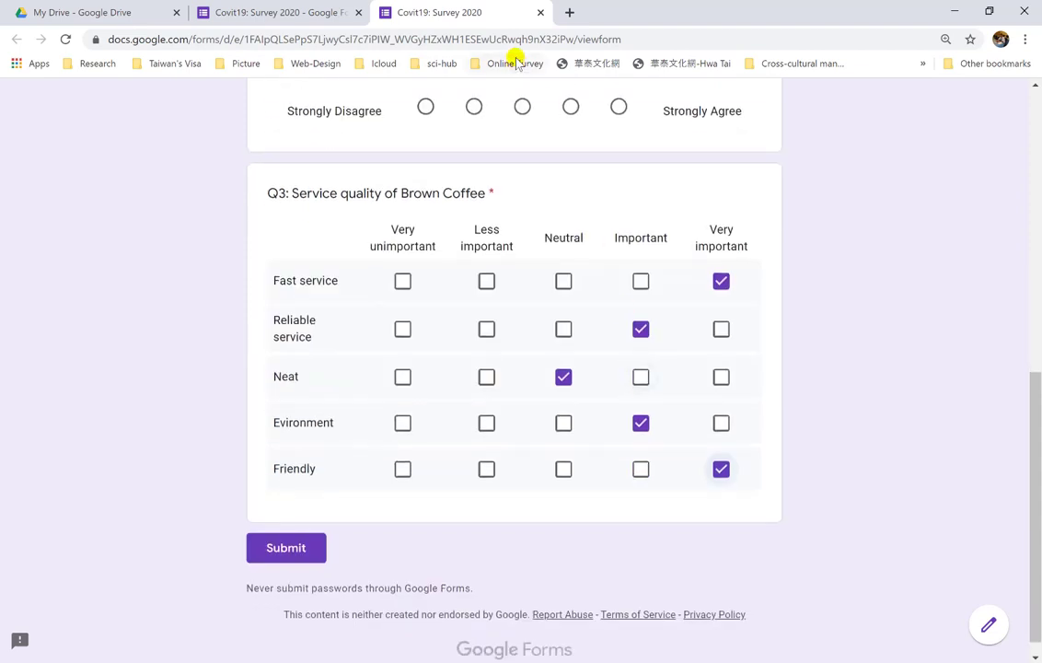
left_click(540, 11)
Step: Add a new question below the Q3 grid and begin its title with "Q4:"
left_click(577, 115)
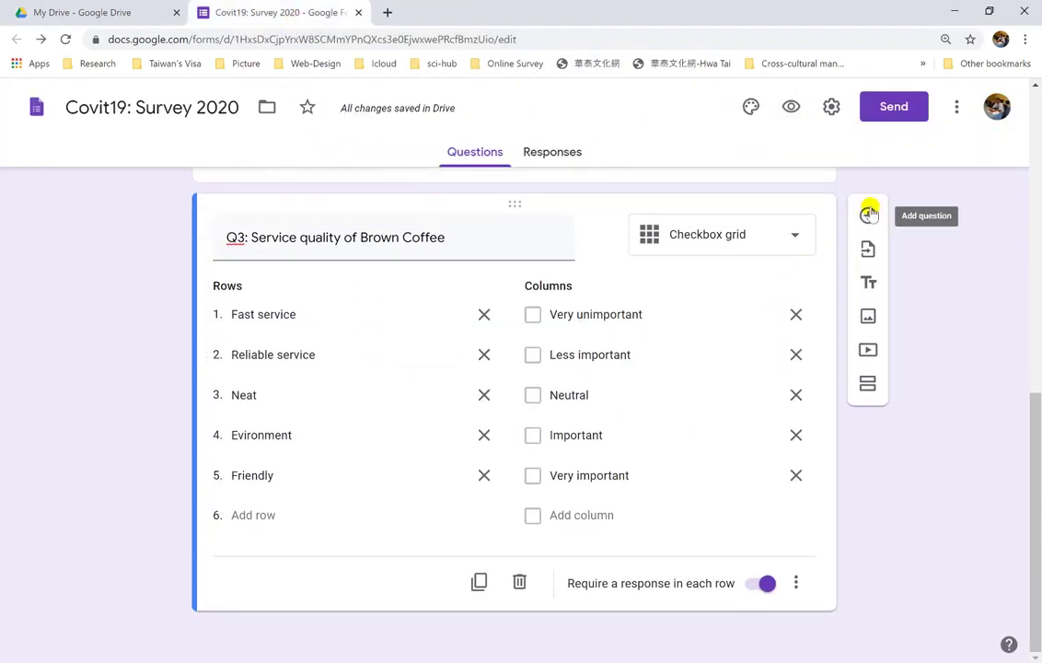
left_click(867, 215)
scroll(326, 519, "down", 2)
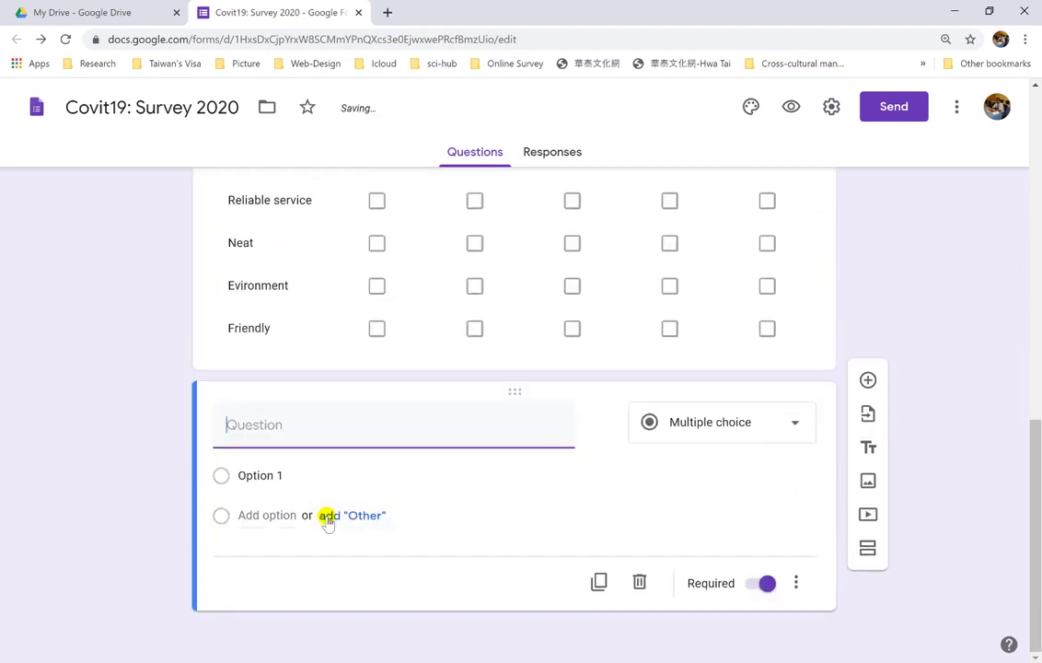
type("Q")
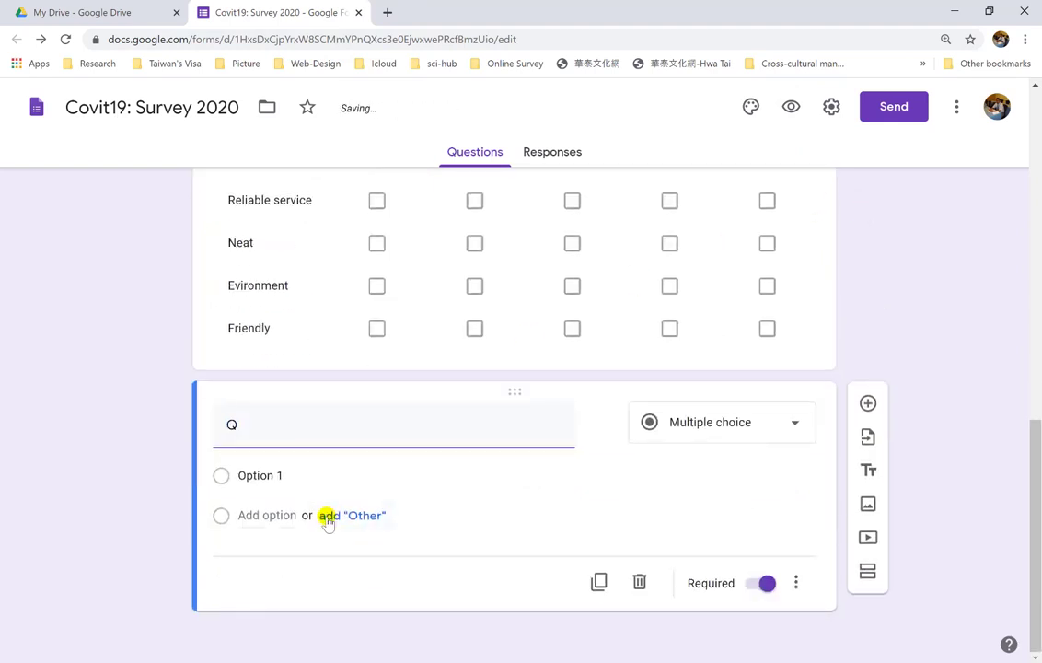
scroll(325, 519, "up", 2)
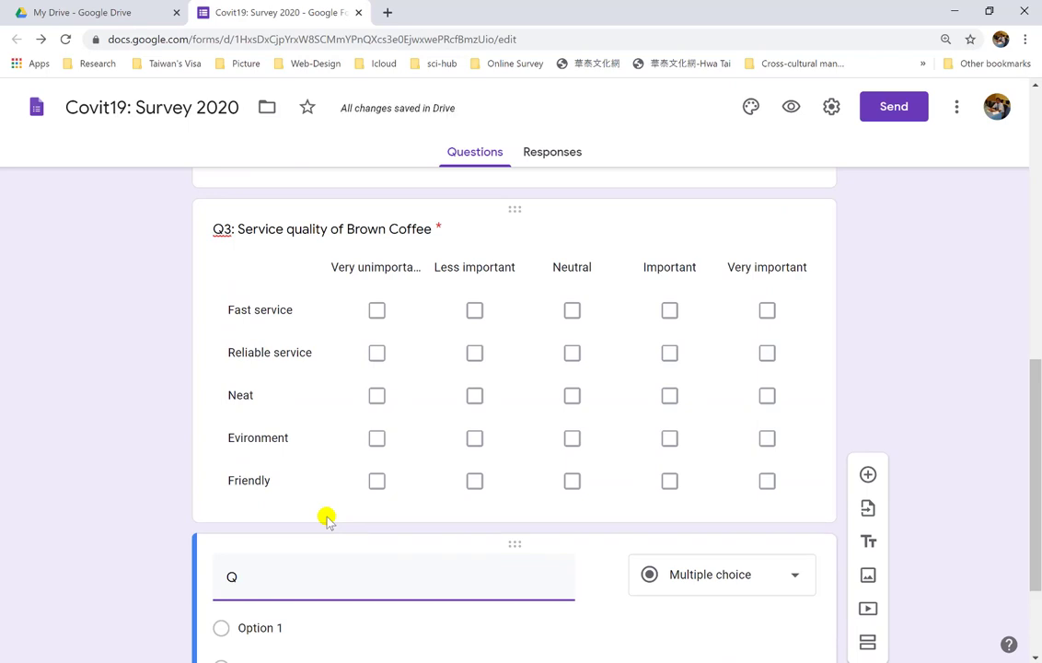
type("4:")
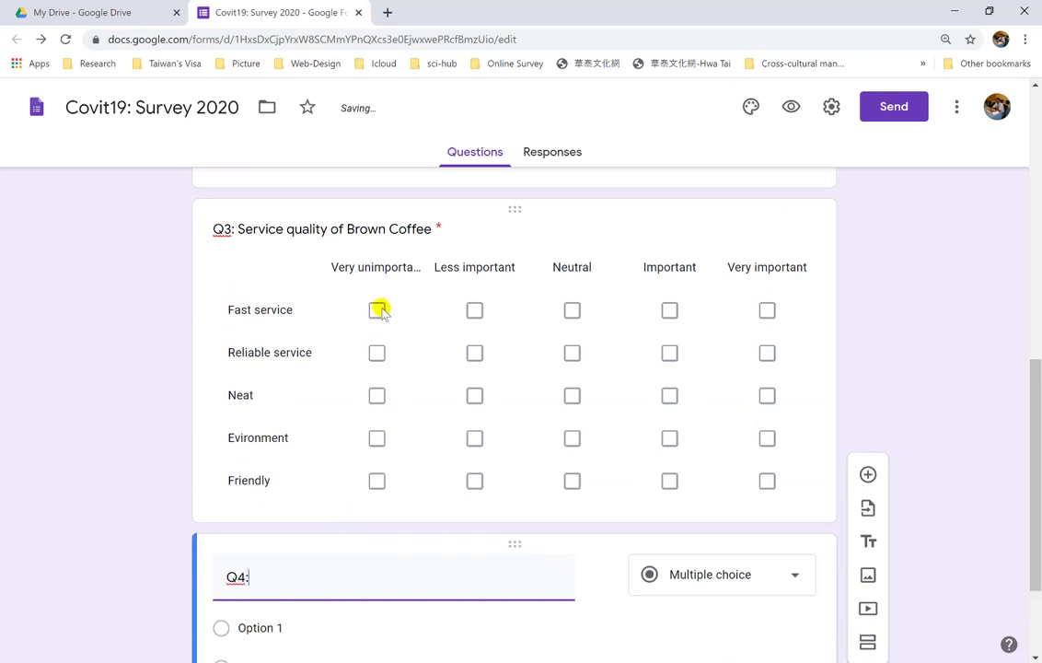
Step: Copy "Service quality of Brown Coffee" from the Q3 title and paste it after "Q4:" in the new question's title
left_click(221, 229)
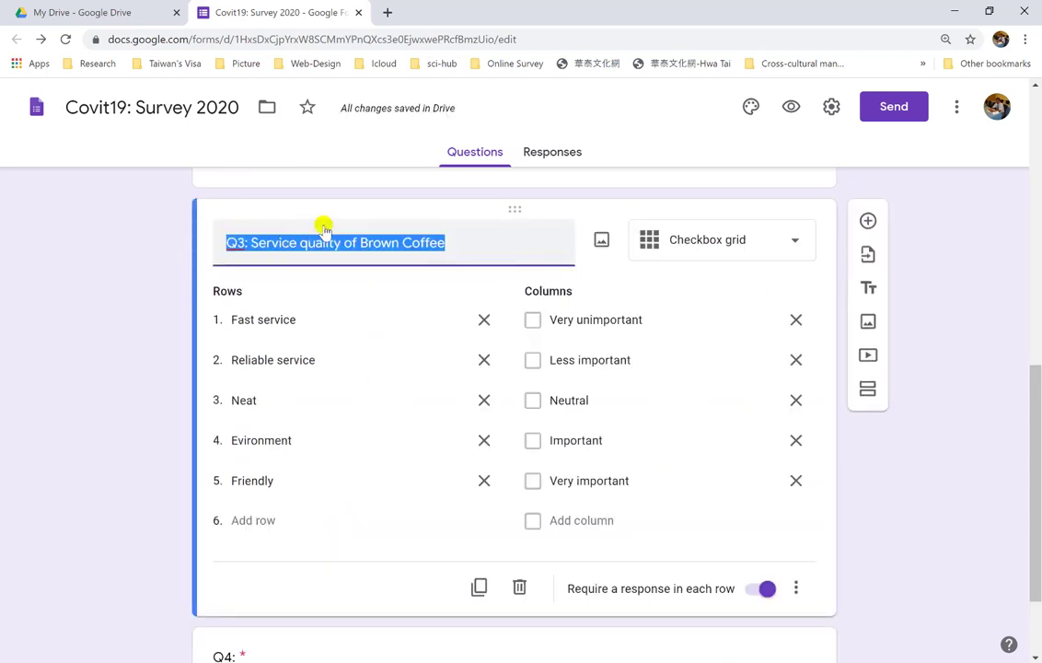
left_click(358, 244)
left_click_drag(446, 242, 255, 235)
key("ctrl+c")
scroll(350, 440, "down", 2)
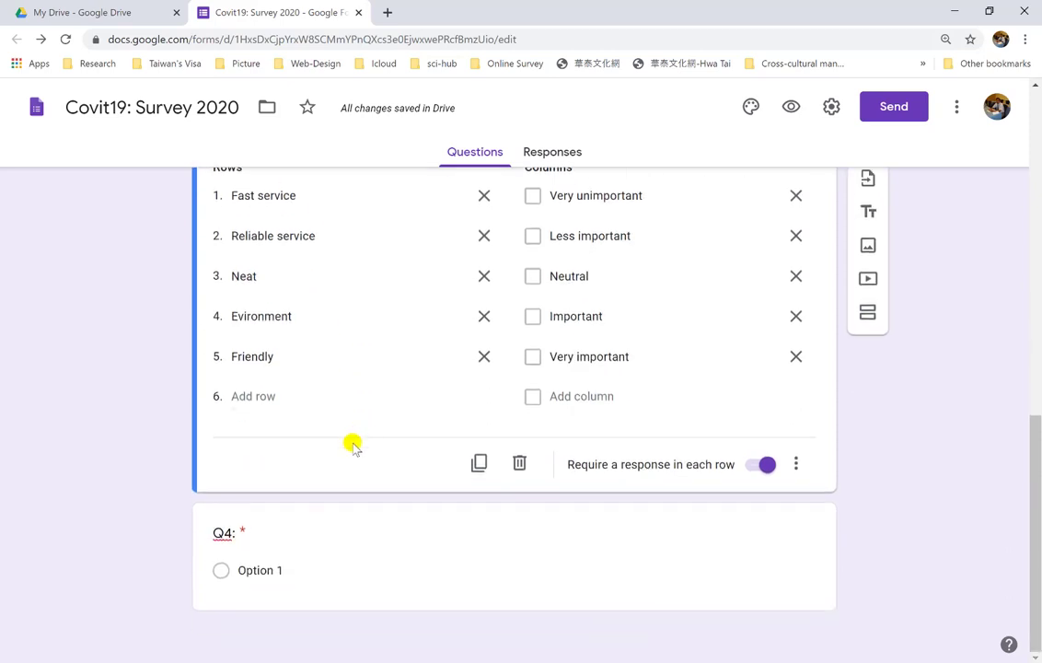
left_click(306, 535)
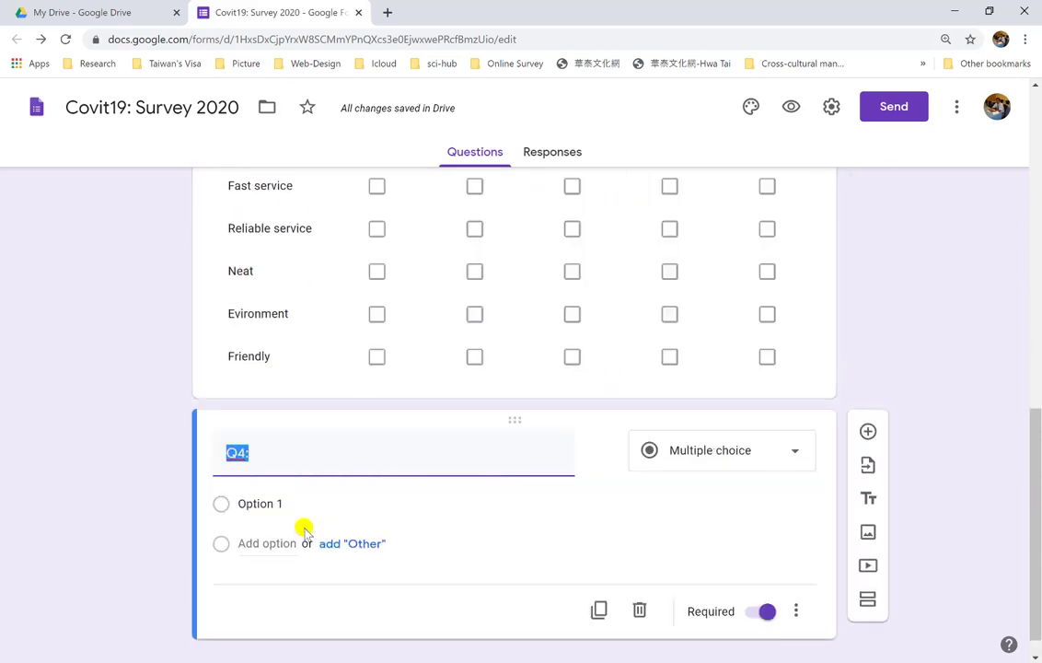
left_click(319, 457)
key("ctrl+v")
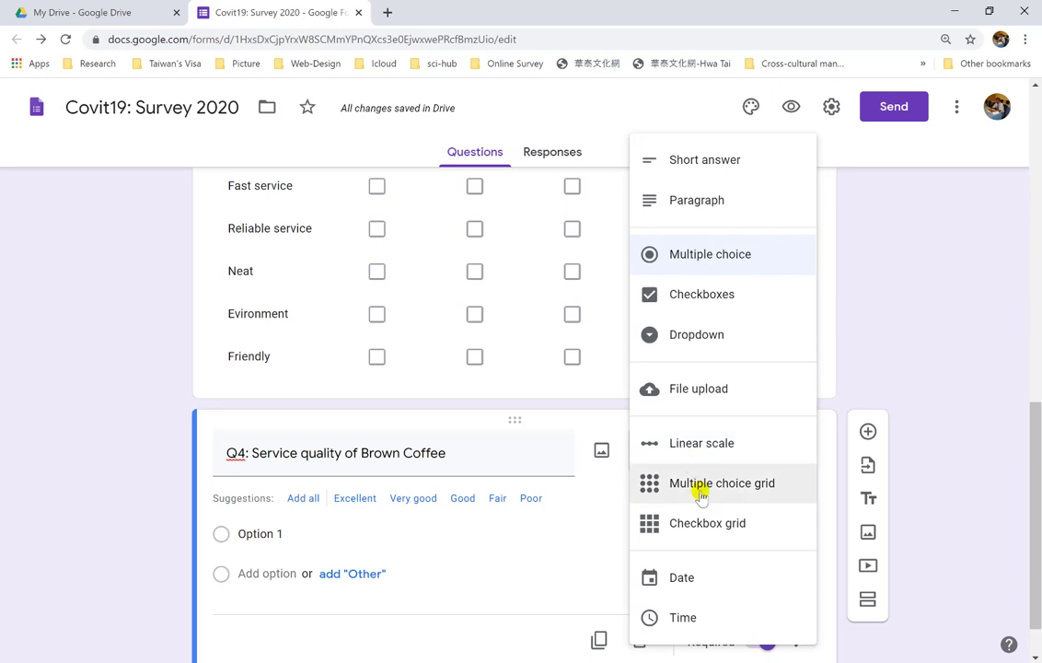
Step: Change Q4 to a multiple choice grid and add rows until it has four
left_click(700, 495)
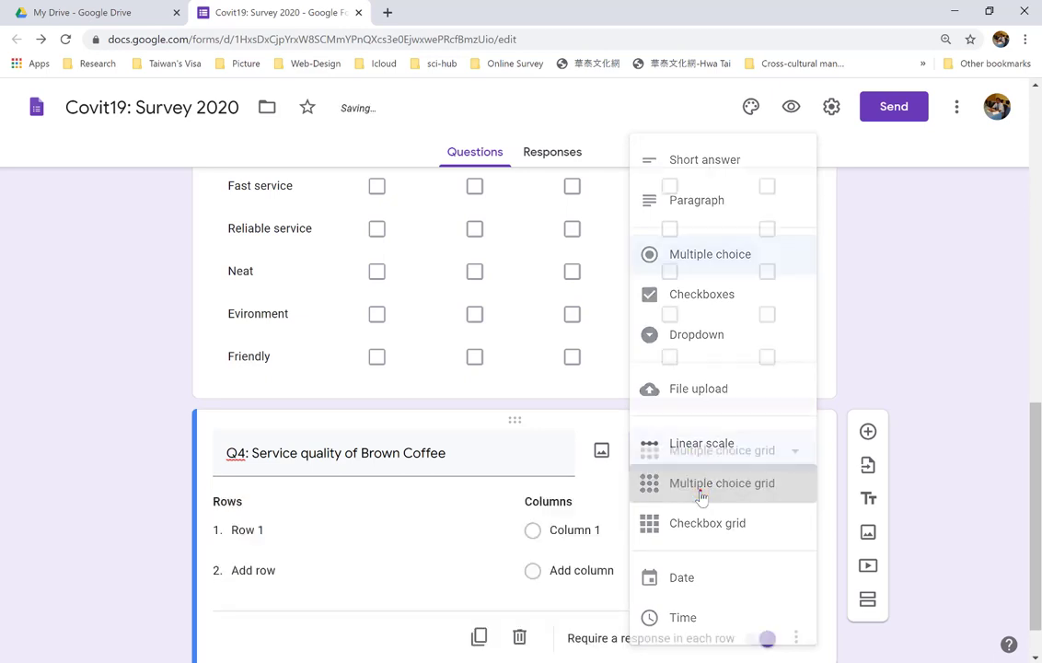
left_click(340, 531)
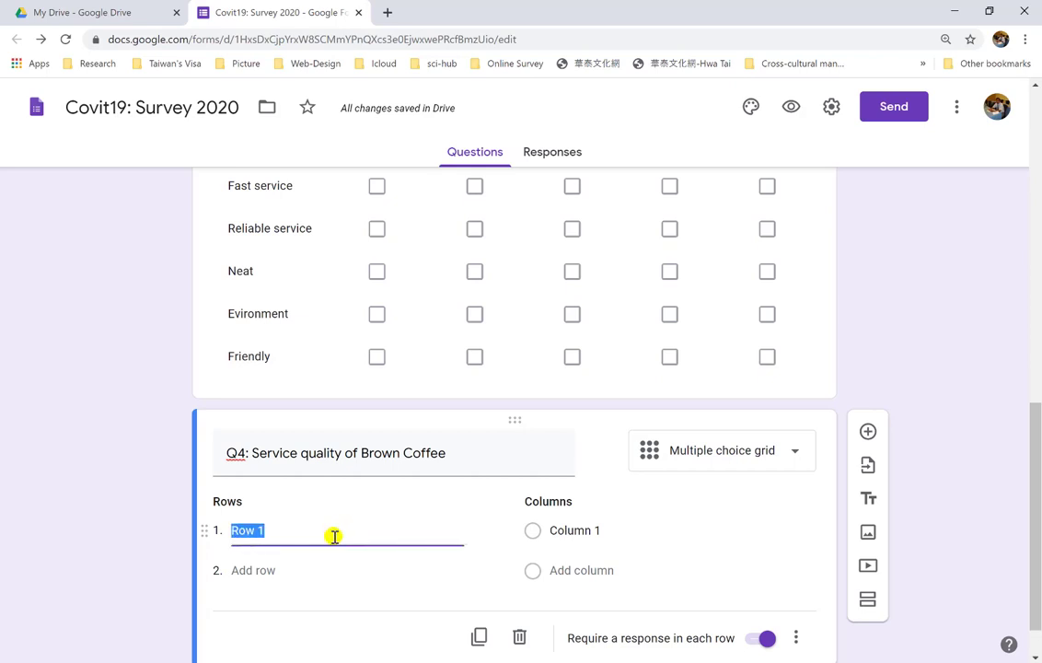
left_click(244, 573)
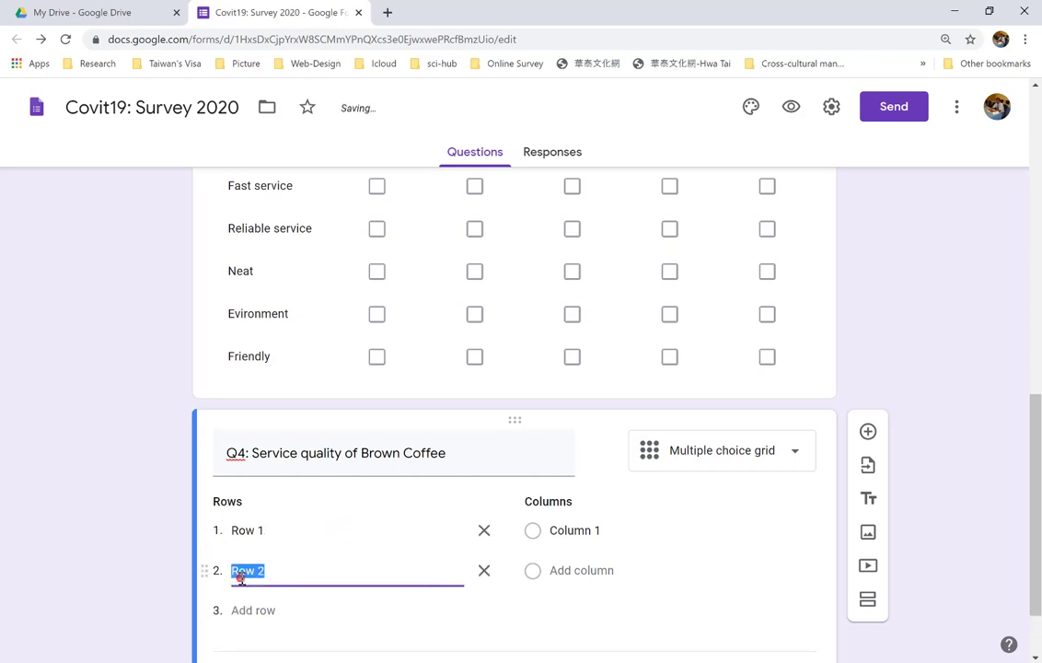
left_click(245, 608)
scroll(244, 604, "down", 1)
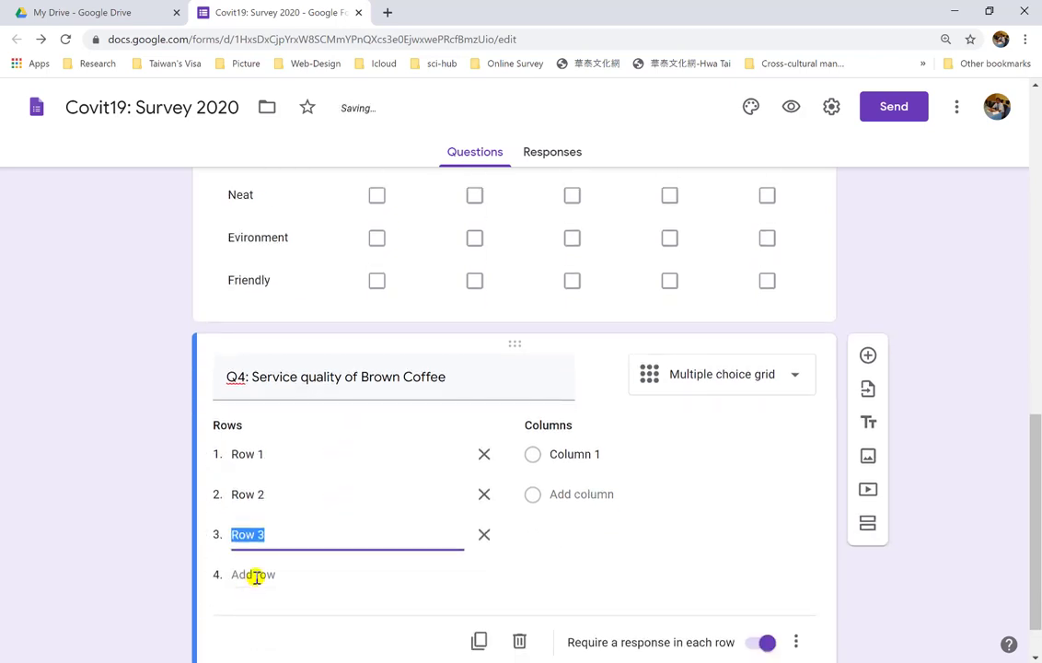
left_click(255, 574)
Step: Name the first three Q4 rows "Location", "Menue" and "Environment", and remove the fourth row
left_click(288, 456)
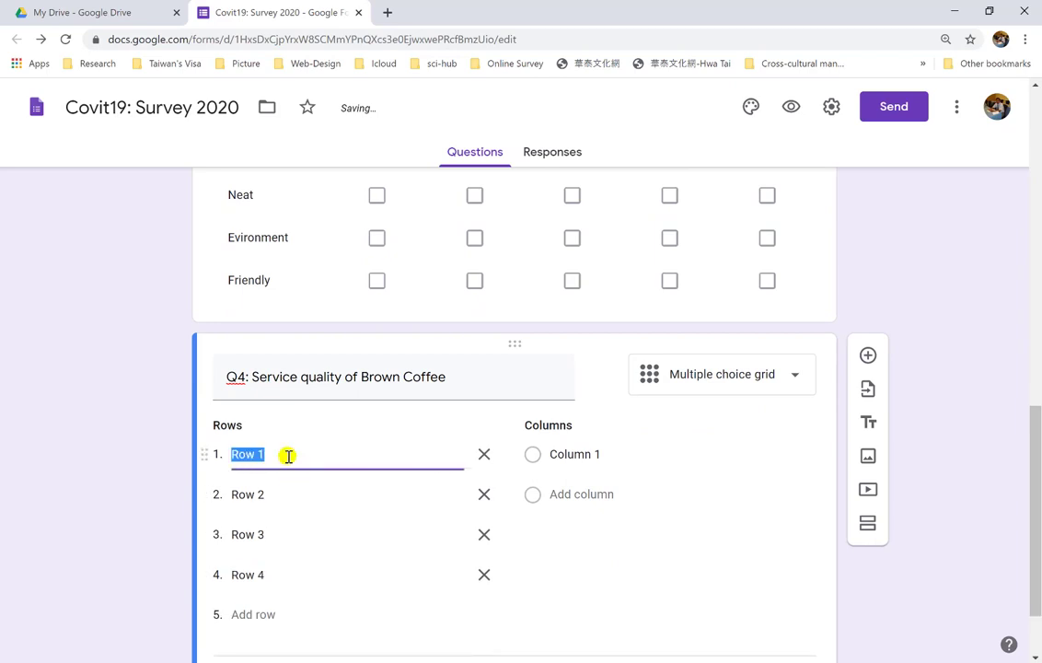
type("Location")
left_click(256, 491)
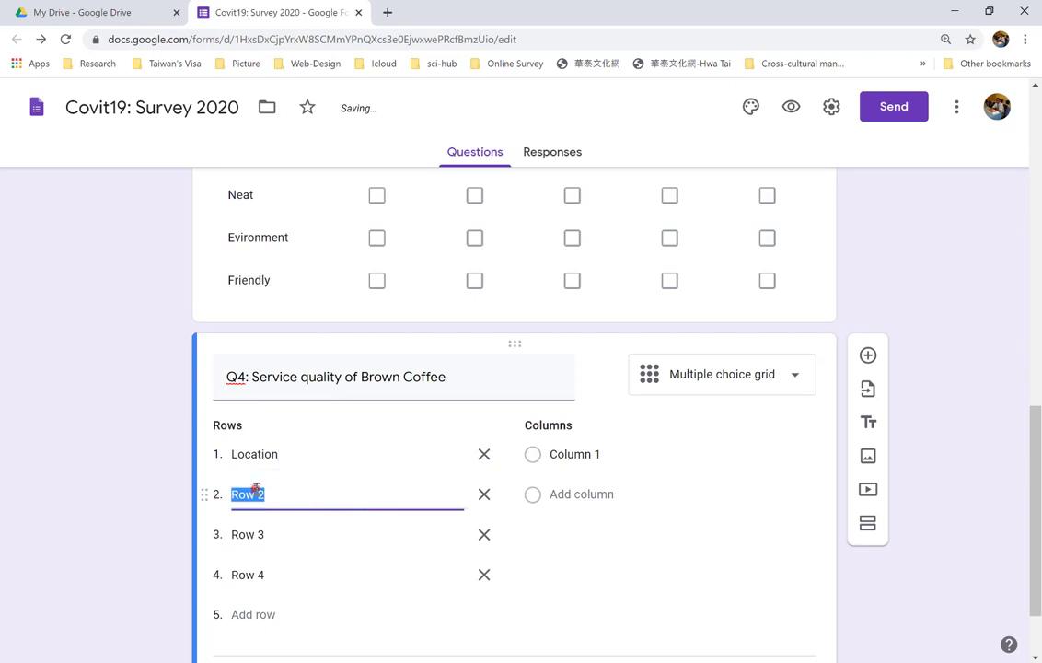
type("Menue")
left_click(270, 537)
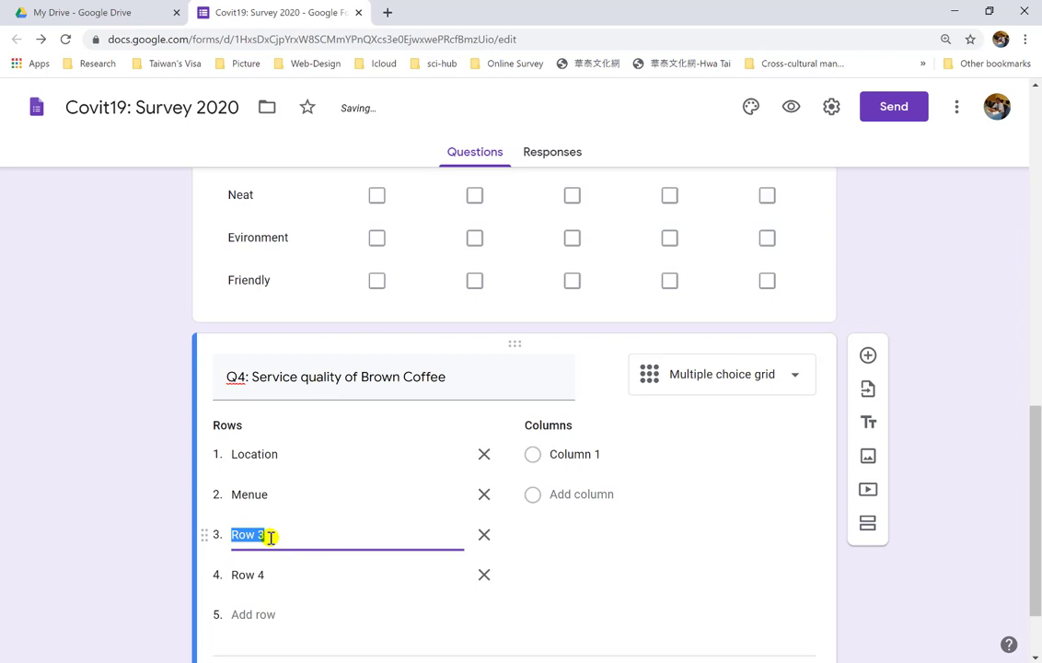
type("Environmen")
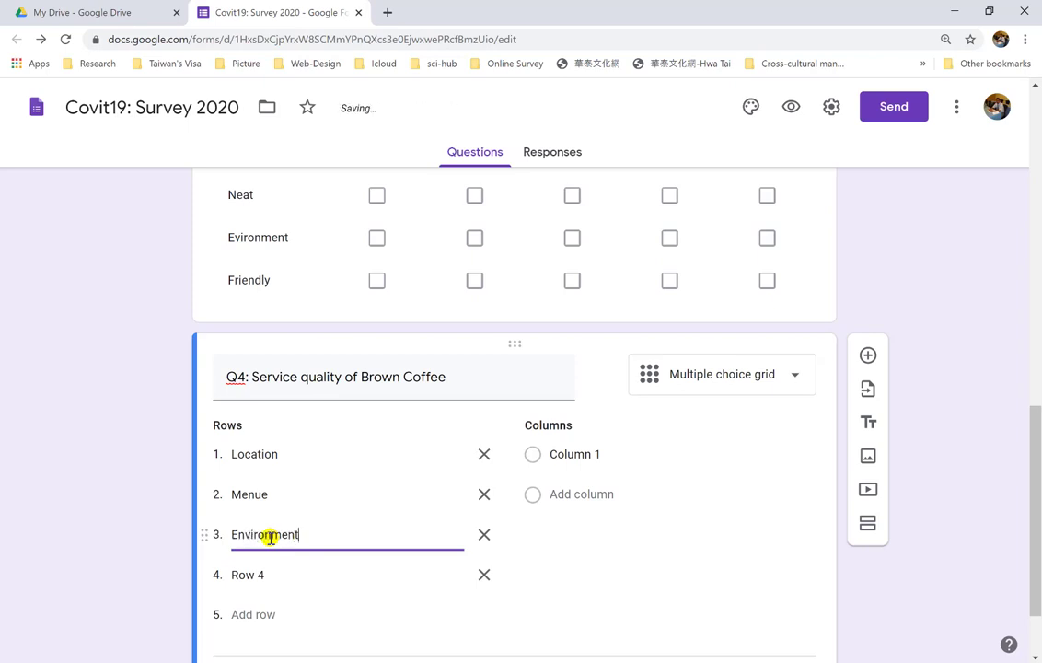
type("t")
left_click(273, 573)
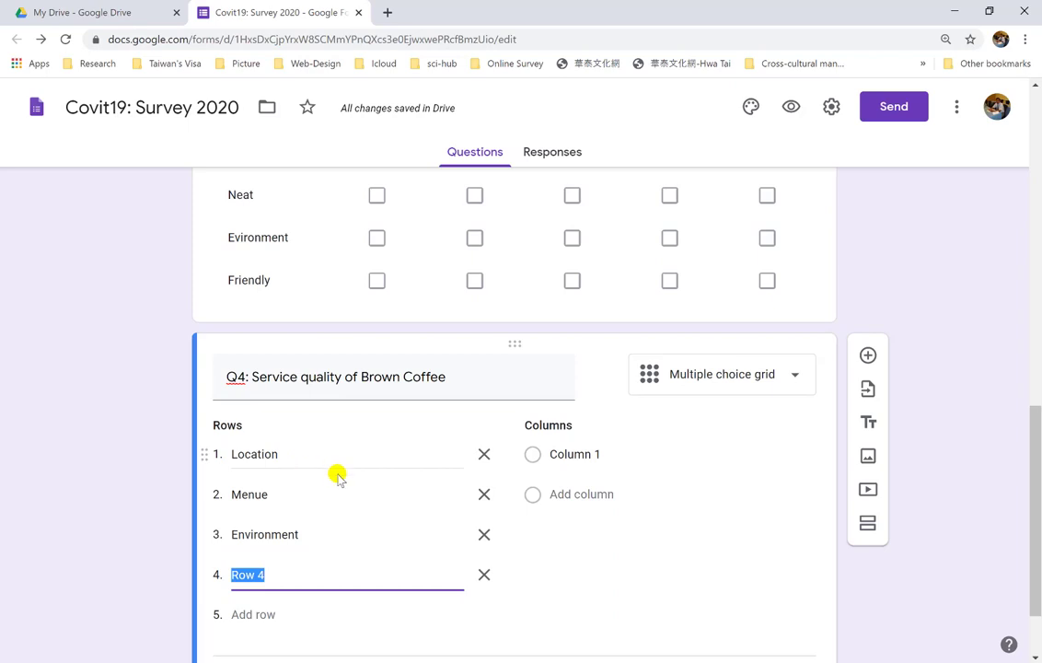
left_click(484, 574)
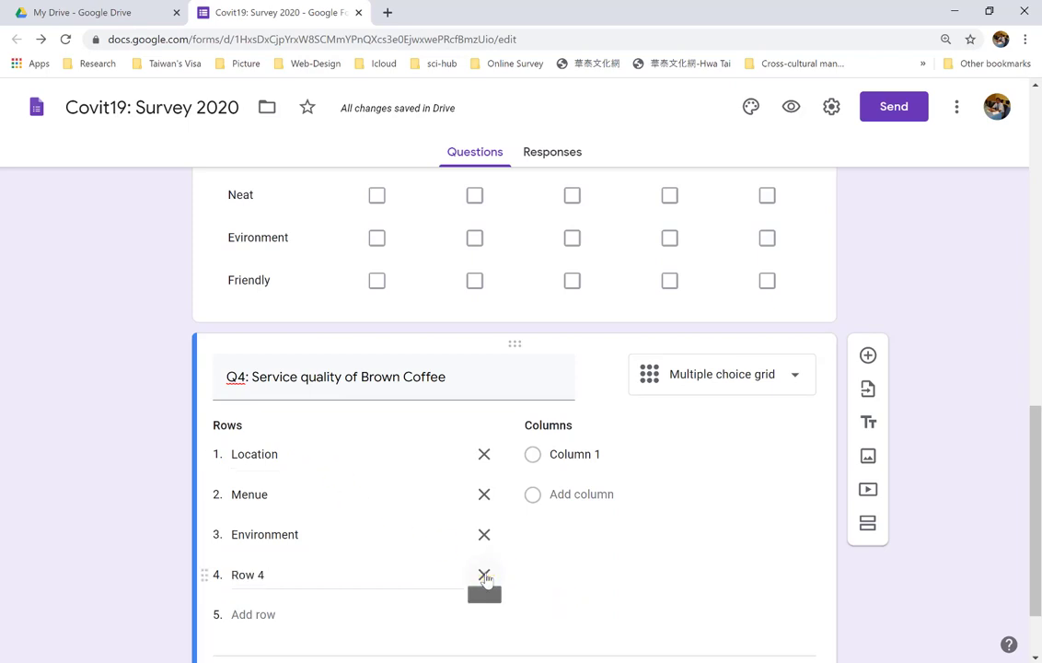
Step: Add columns to the Q4 grid until it has five
left_click(621, 455)
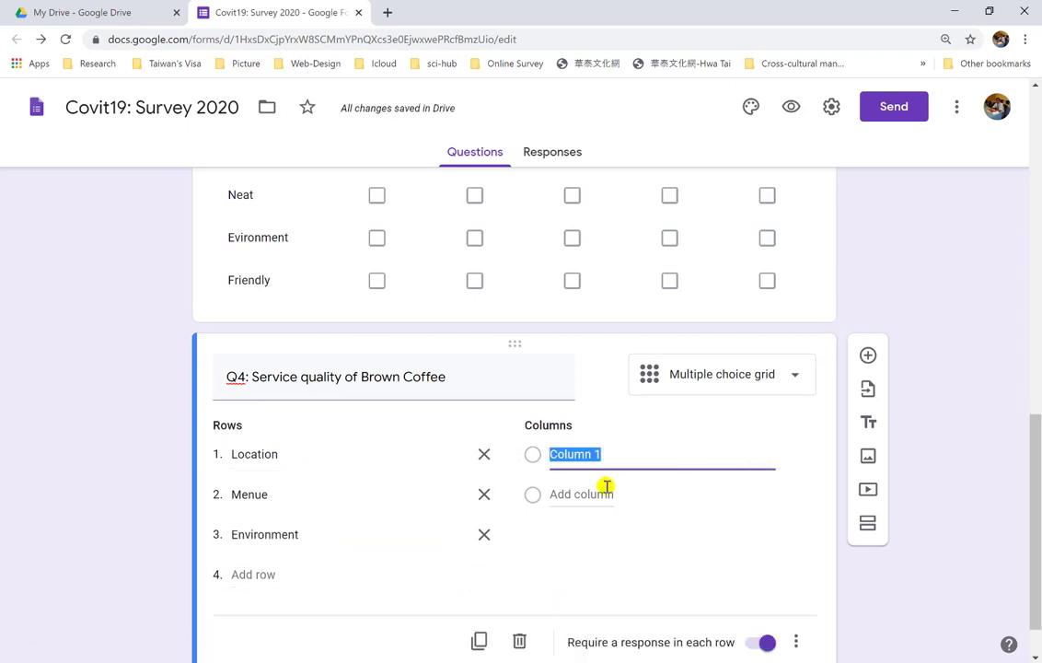
left_click(600, 494)
left_click(597, 533)
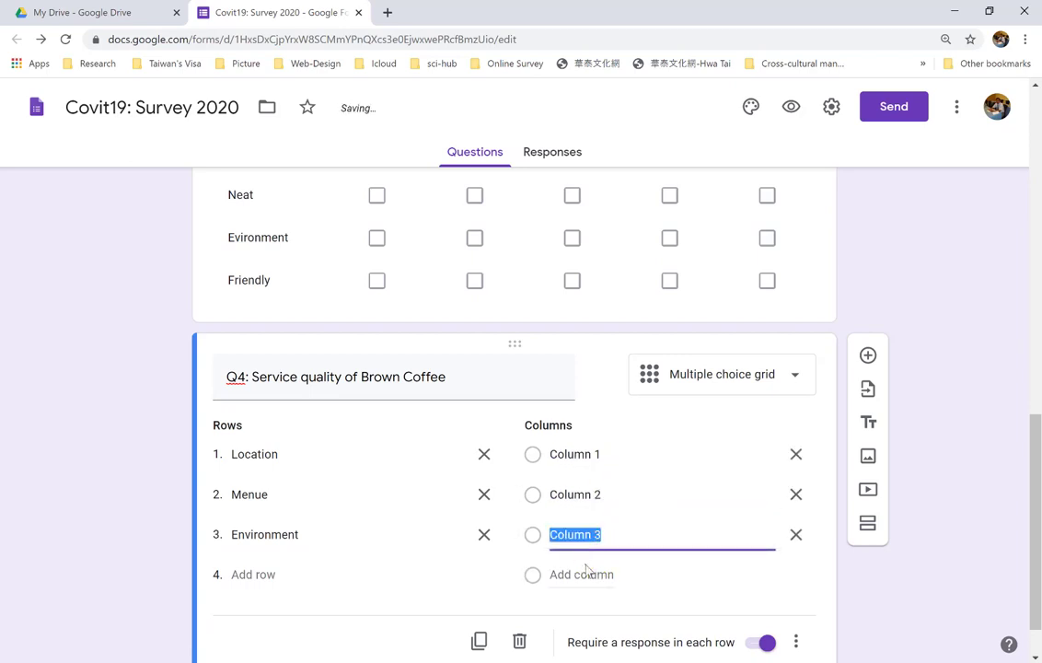
left_click(588, 572)
left_click(584, 610)
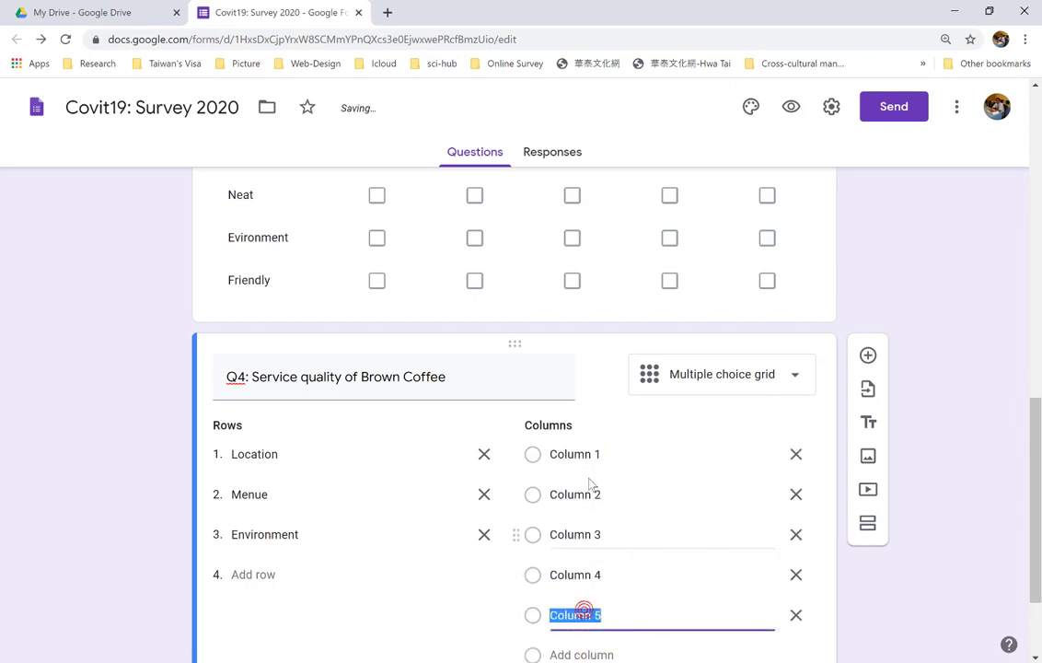
Step: Name the first Q4 column "Very Disatisfied"
left_click(582, 454)
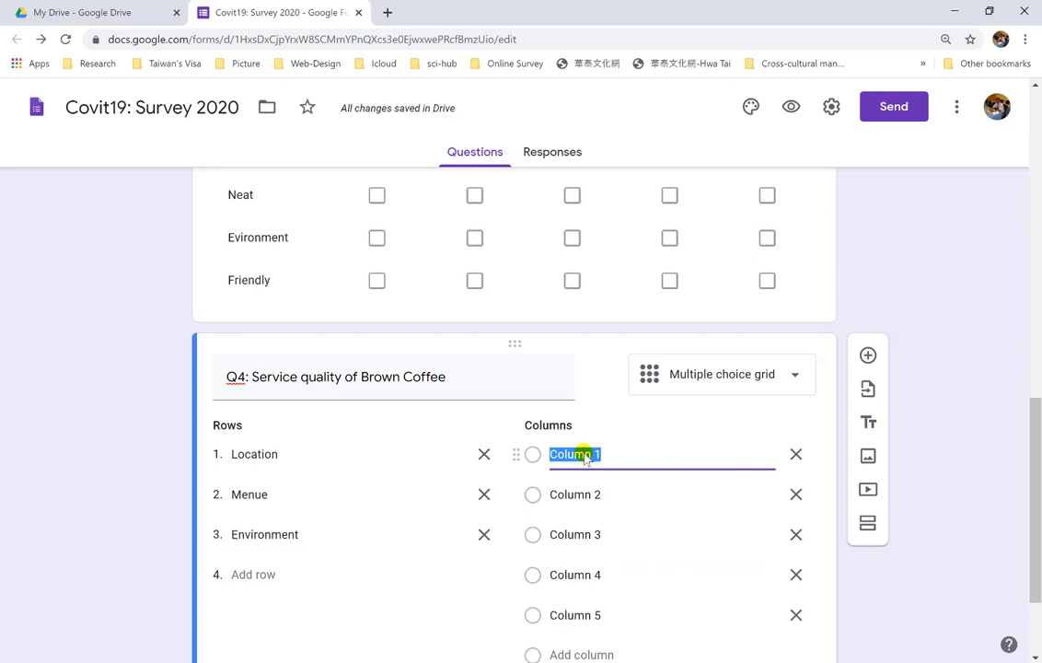
type("V")
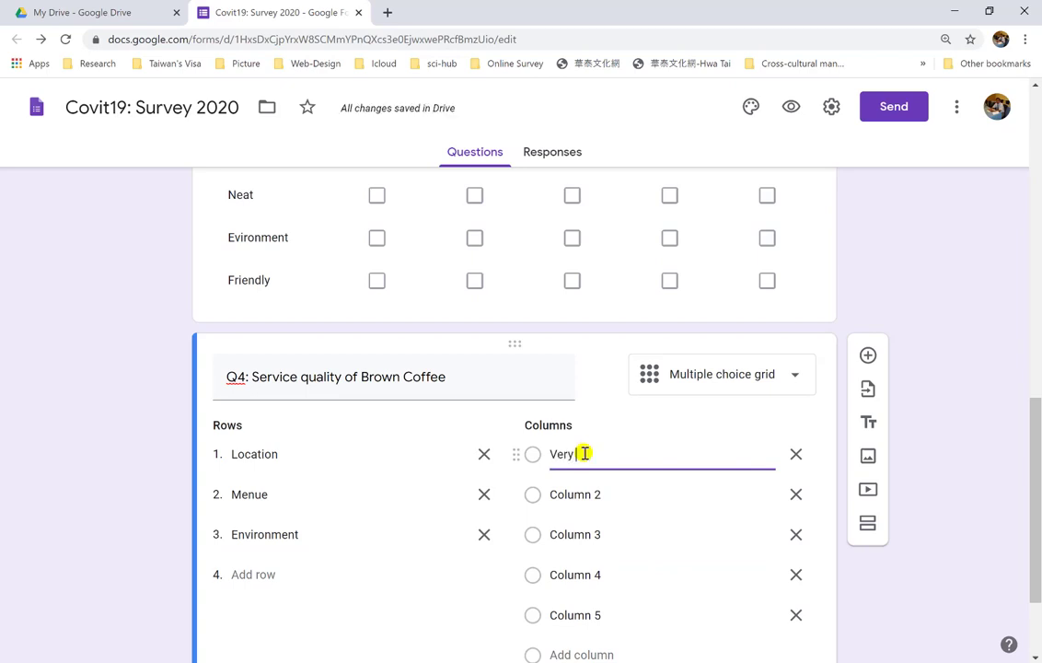
type("ery Diss")
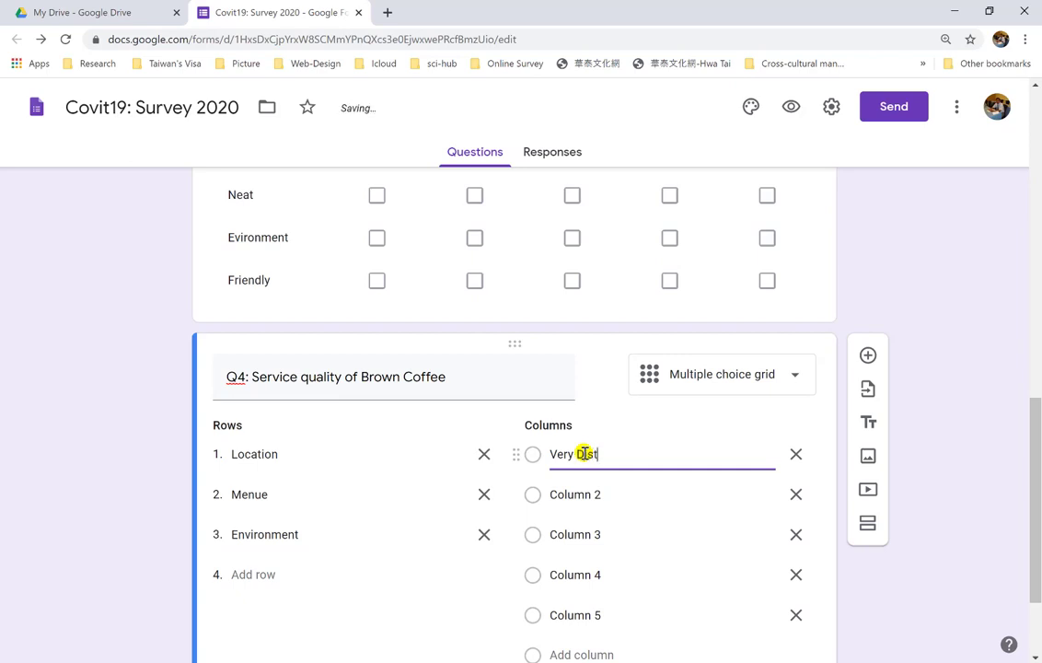
type("atisfied")
Step: Name the second Q4 column "Disatisfied" and the third column "Neutral"
left_click(582, 495)
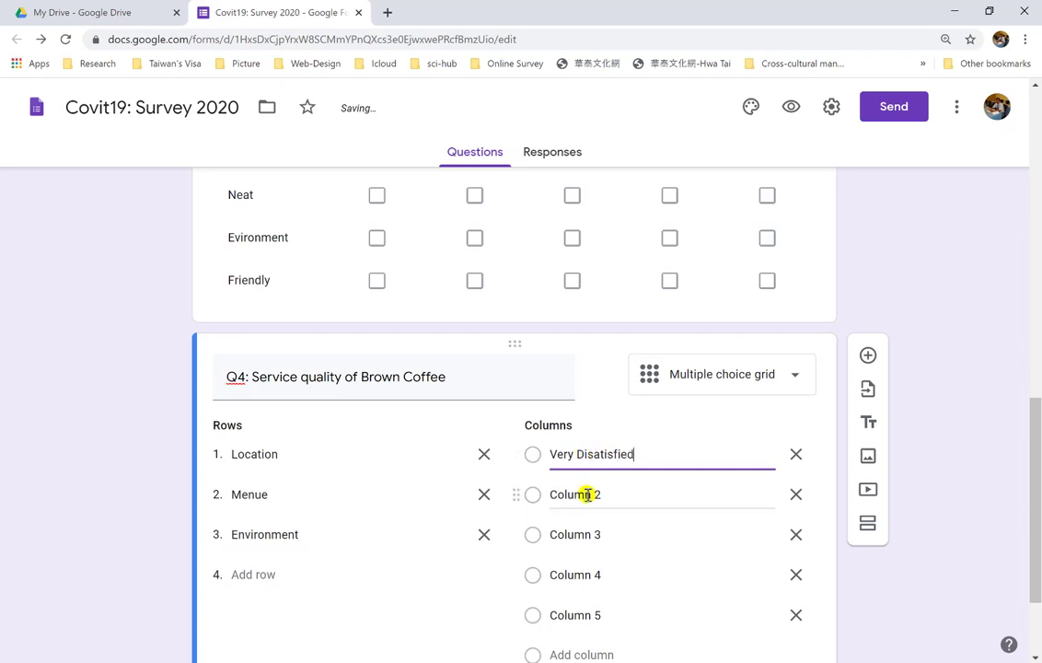
type("Disa")
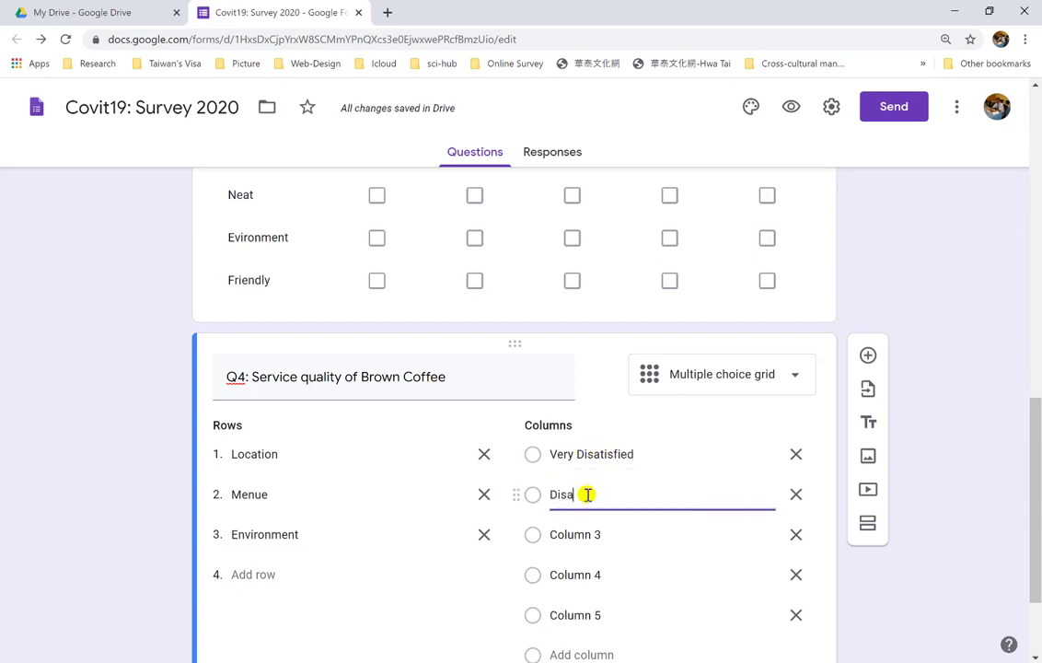
type("tisfa")
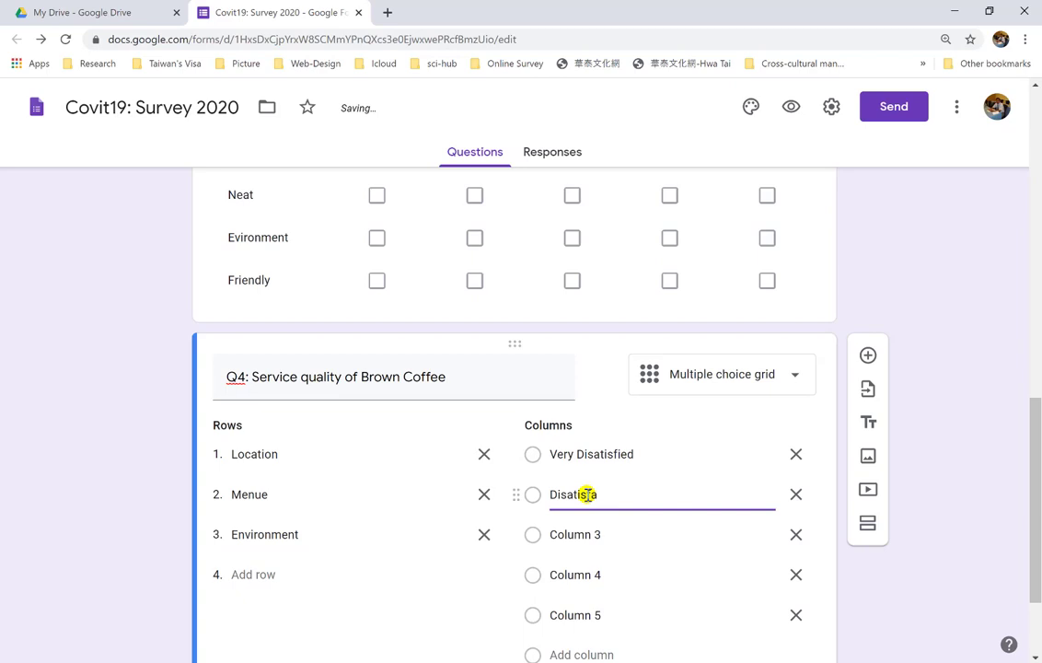
type("ied")
key("BackSpace")
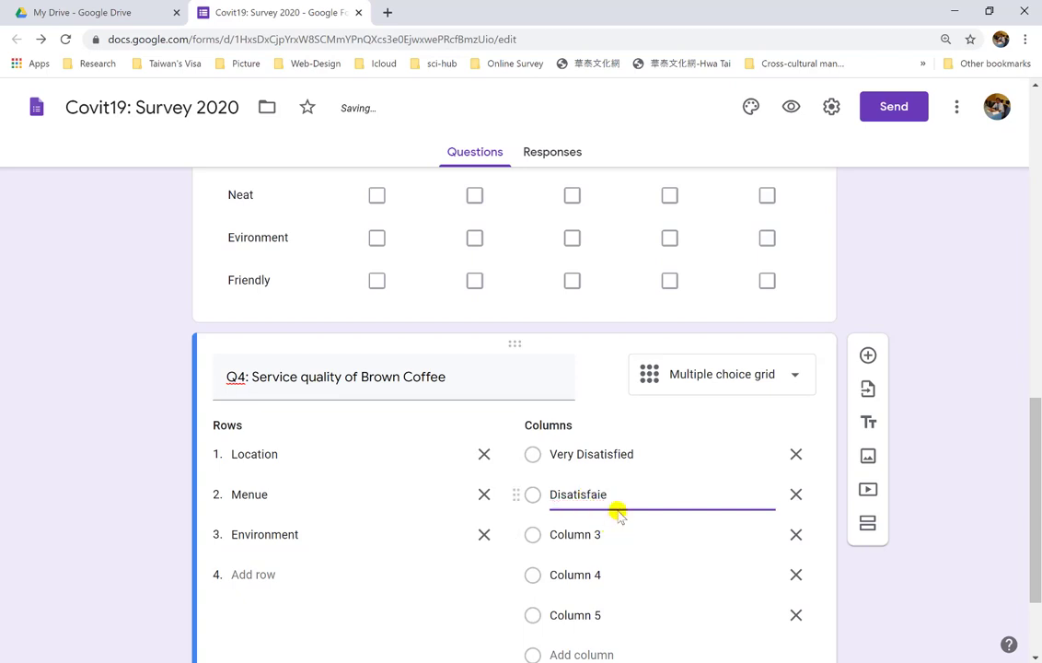
type("ied")
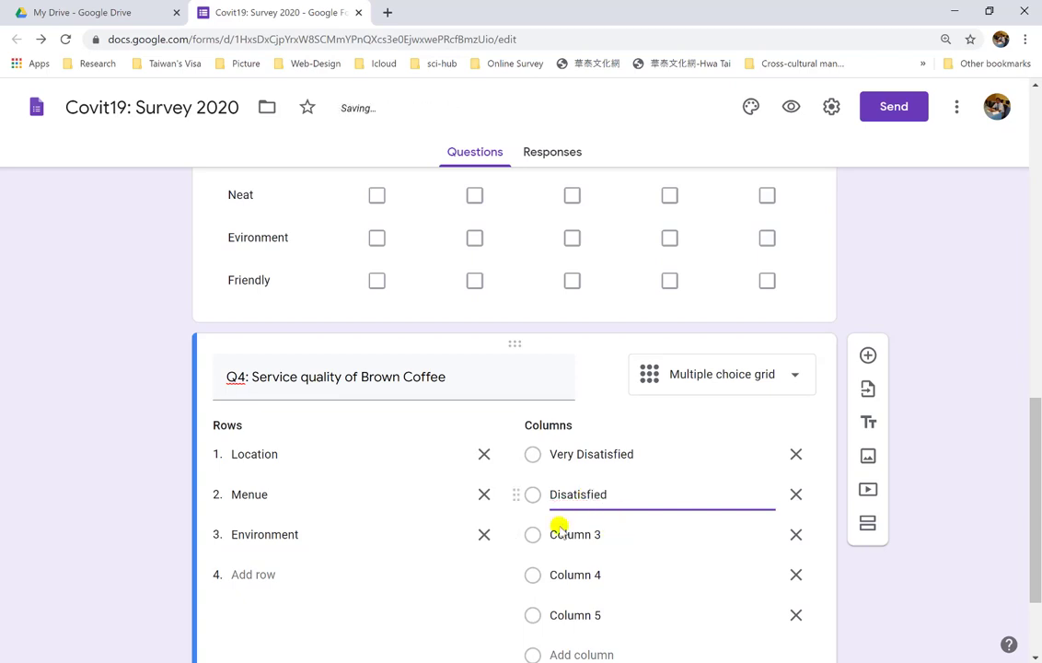
left_click(571, 537)
type("Neu")
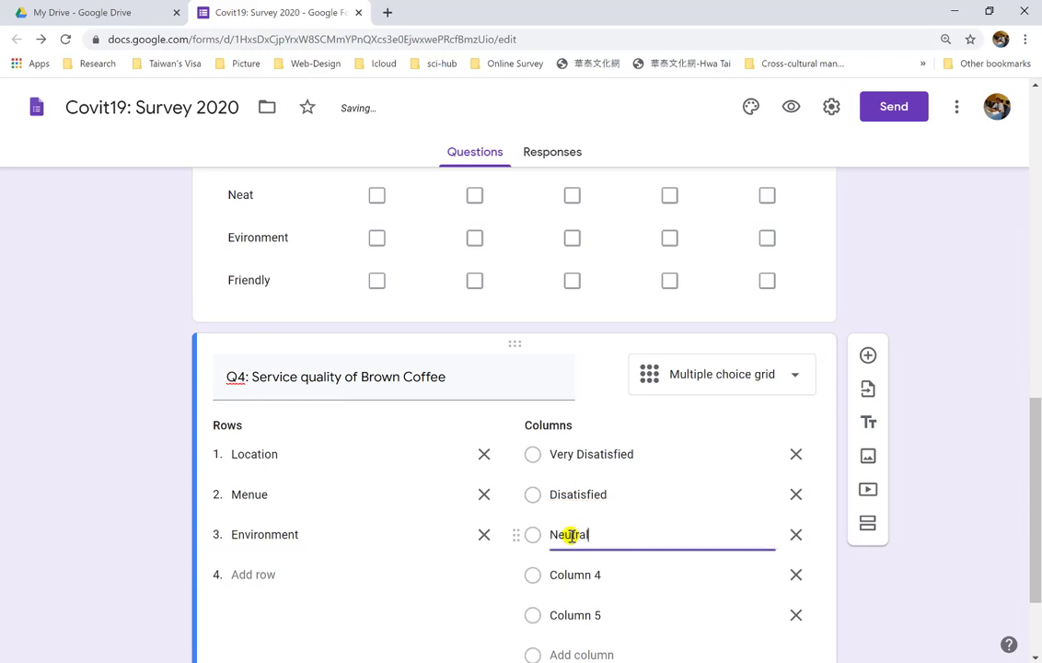
type("tral")
Step: Correct the spelling of the second Q4 column to the suggested "Dissatisfied"
double_click(599, 497)
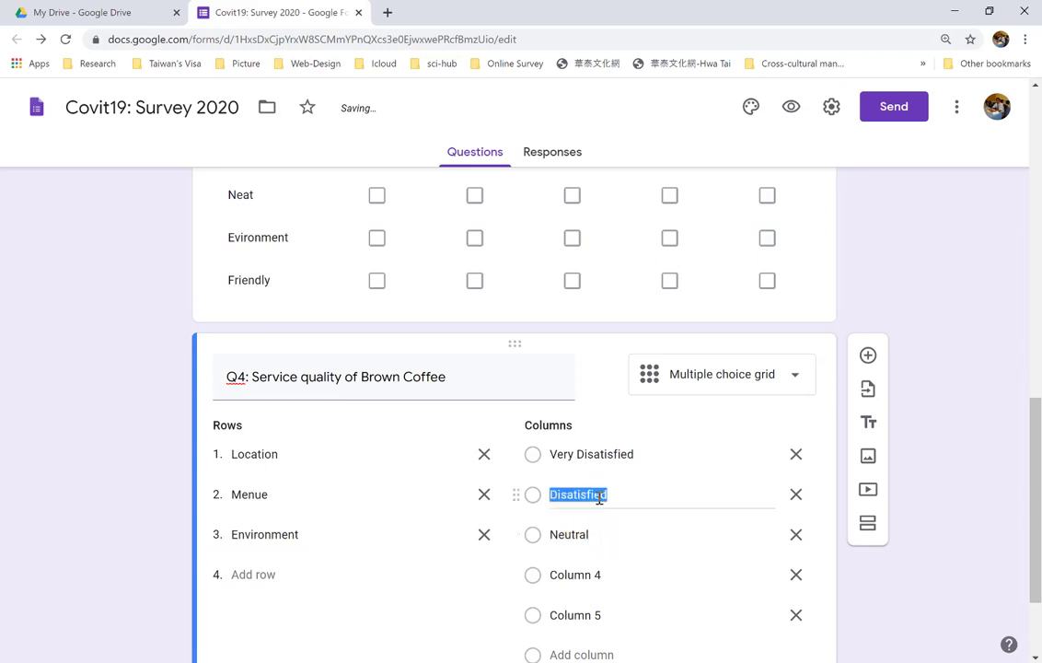
right_click(600, 497)
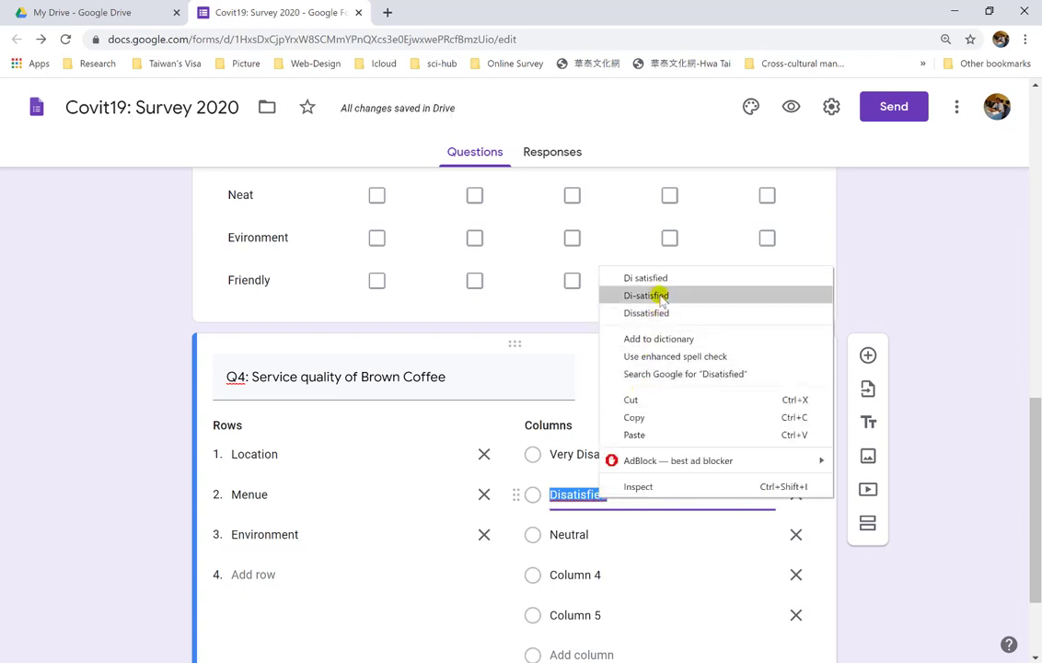
left_click(655, 312)
Step: Name the fourth Q4 column "Satisfied" and the fifth column "Very Satisfied"
triple_click(610, 571)
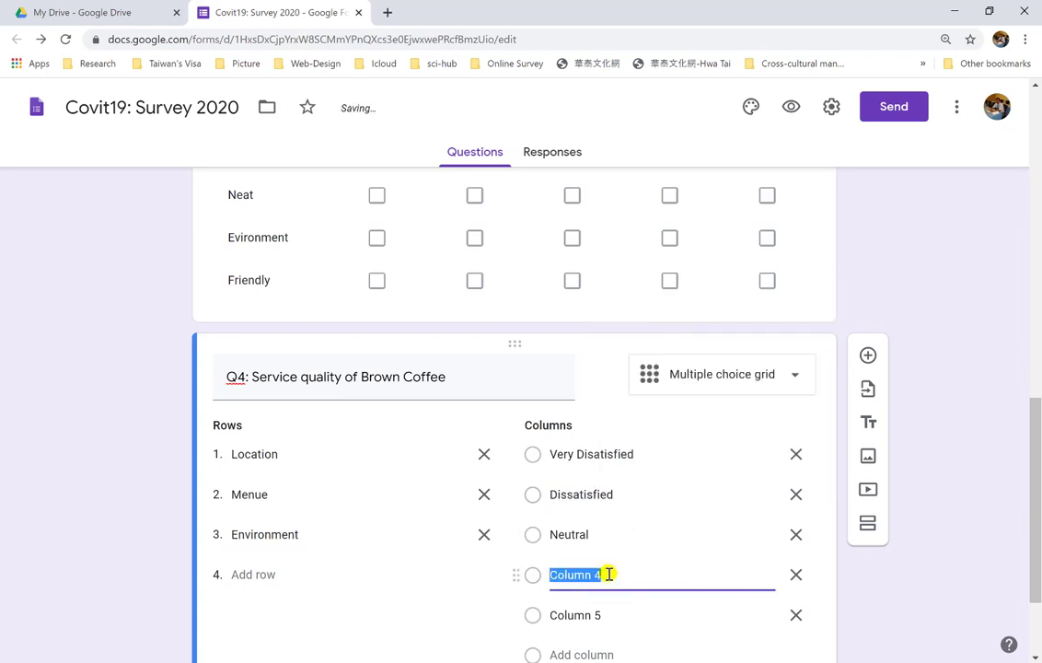
type("Satisfa")
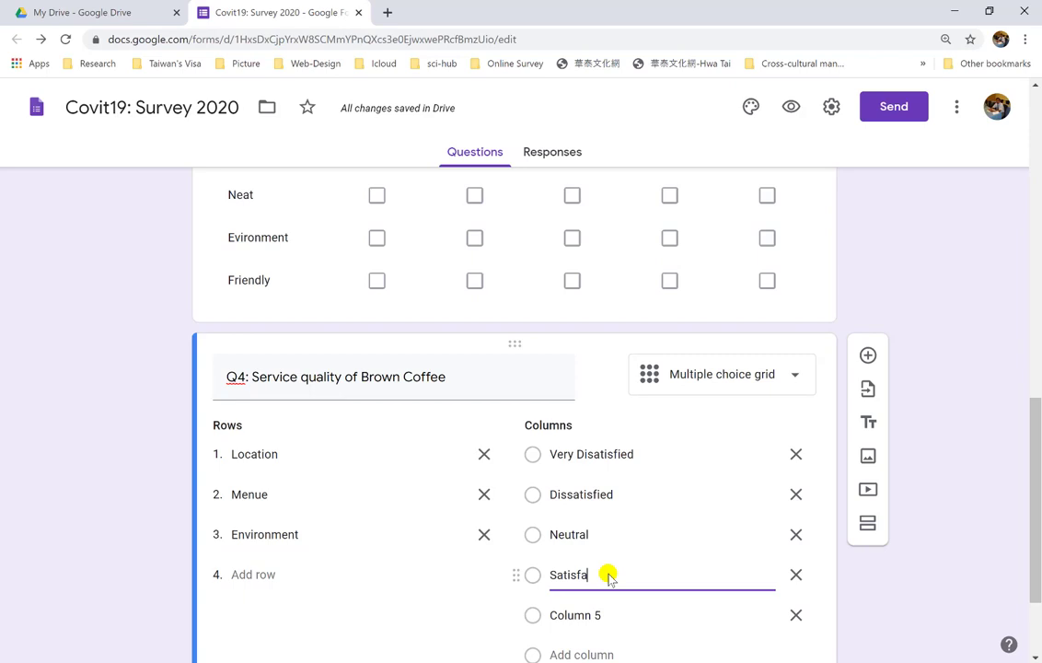
key("BackSpace")
type("ied")
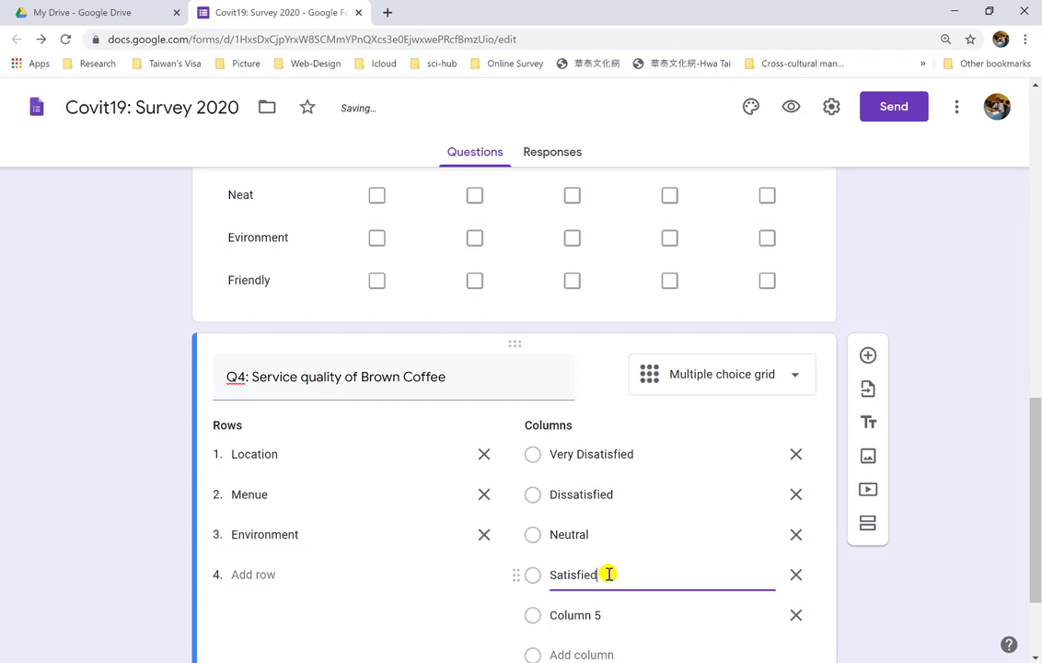
left_click(623, 614)
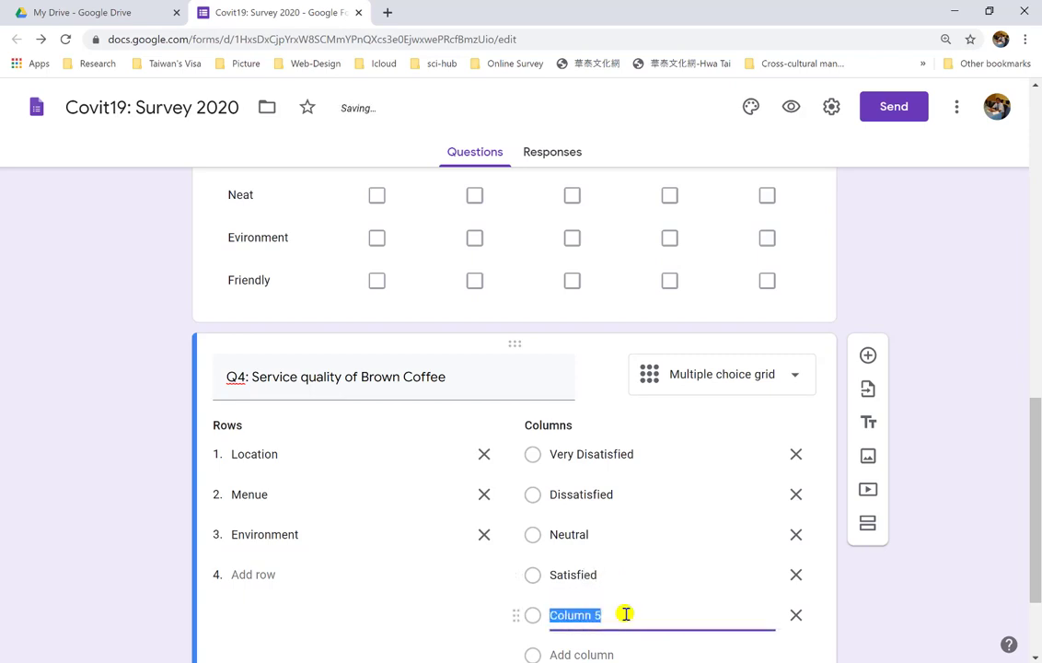
type("Very Satis")
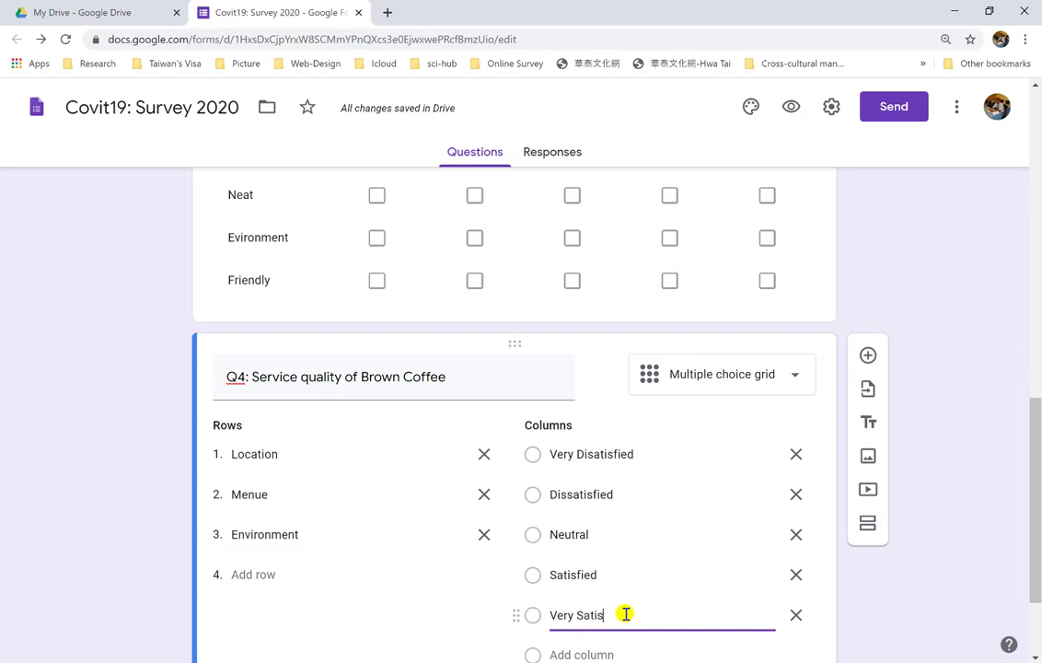
type("fied")
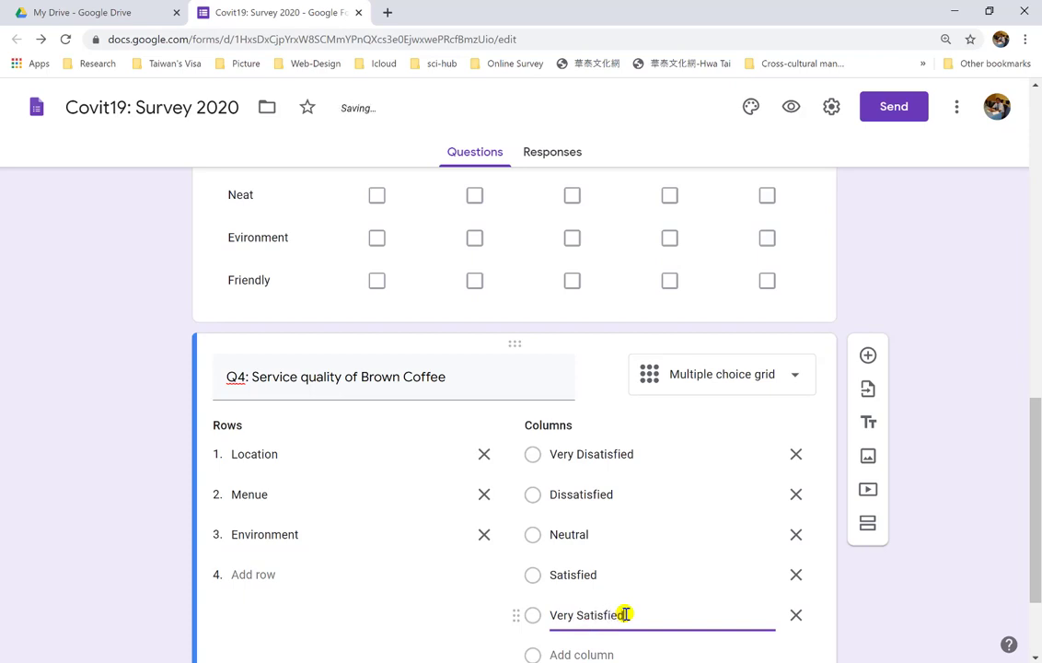
Step: Preview the form, look through all questions including the Q4 grid, and close the preview
scroll(624, 455, "down", 1)
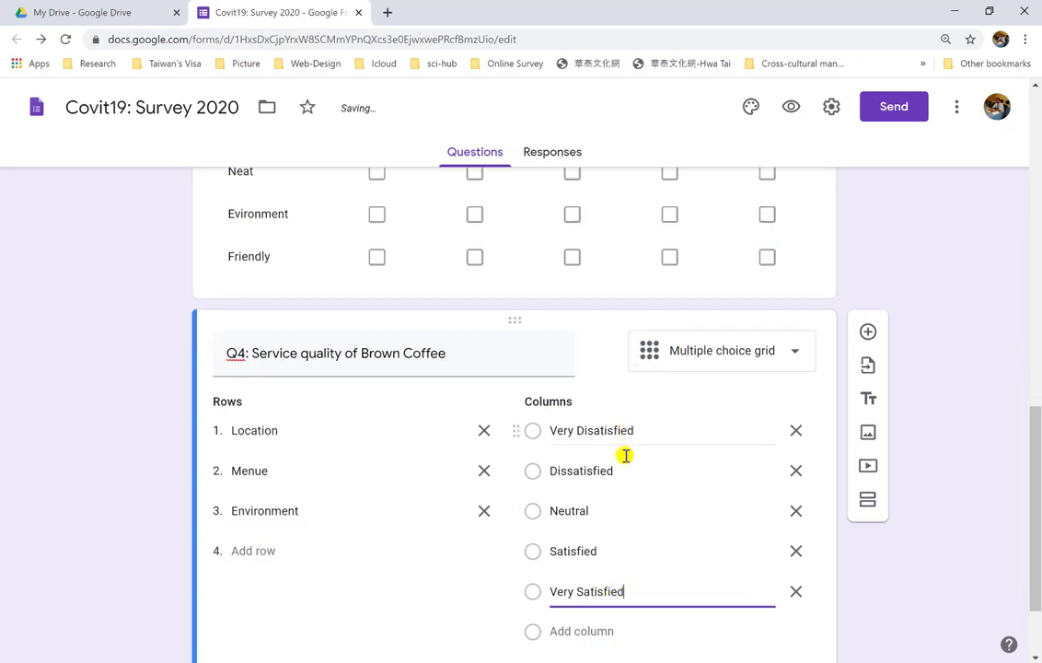
left_click(793, 114)
scroll(529, 425, "down", 7)
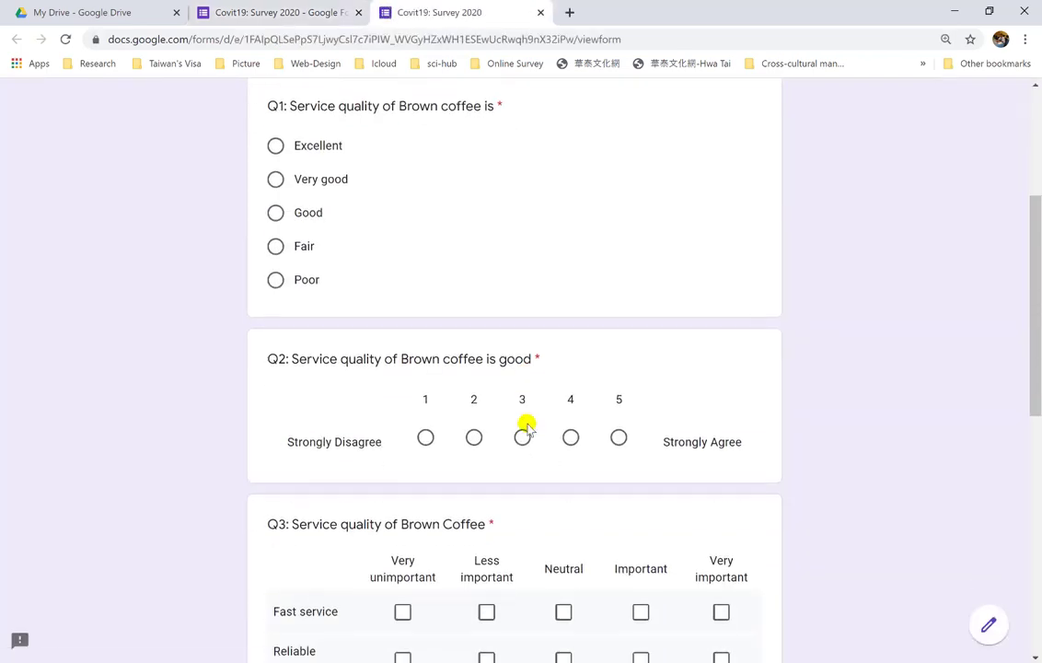
scroll(527, 426, "down", 3)
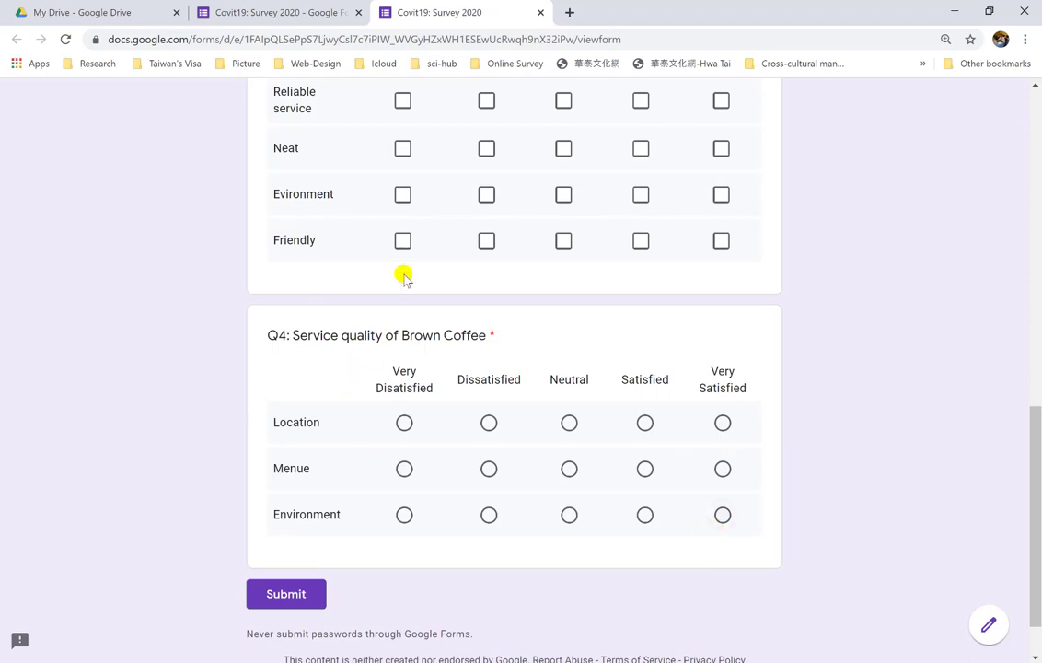
scroll(405, 278, "up", 8)
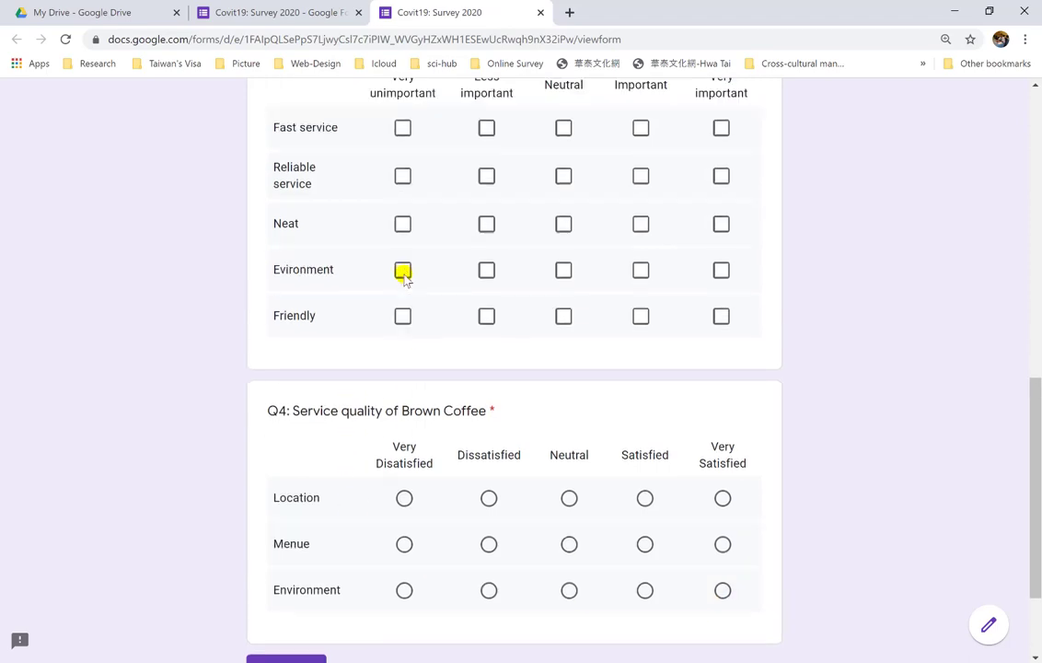
scroll(405, 277, "up", 2)
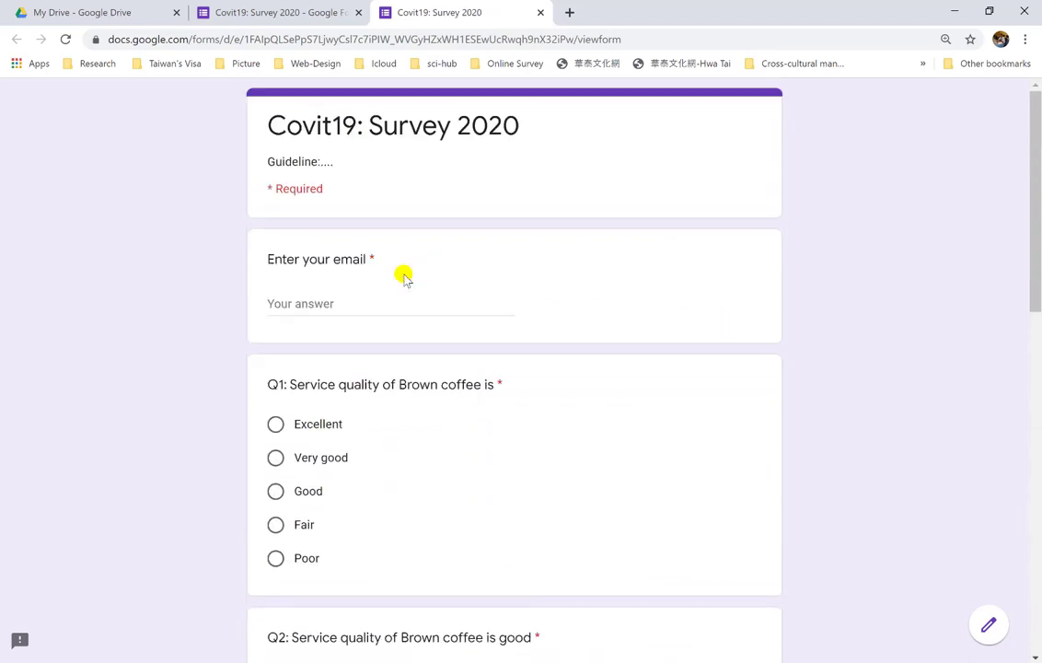
left_click(540, 13)
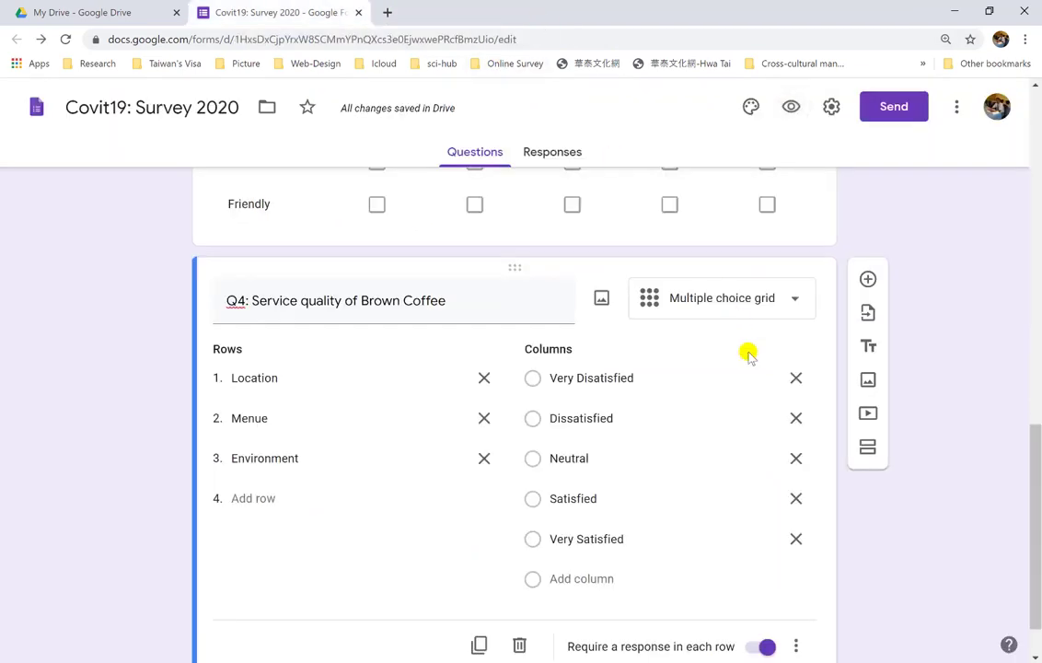
Step: Add a question titled "Age" below Q4, remove its number validation and make it a dropdown
left_click(867, 279)
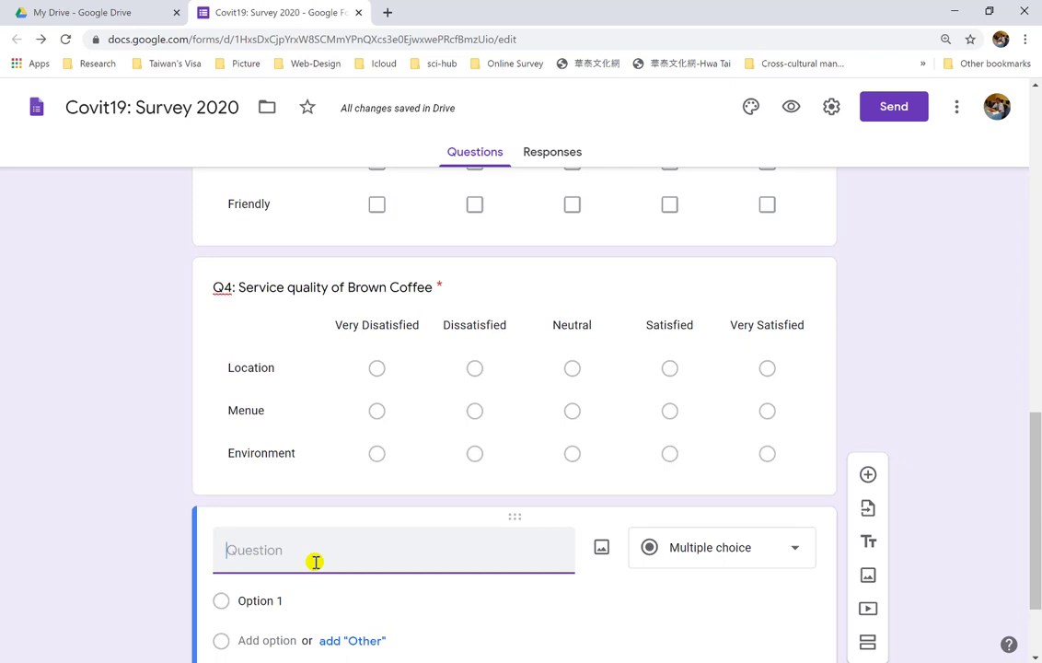
type("Age")
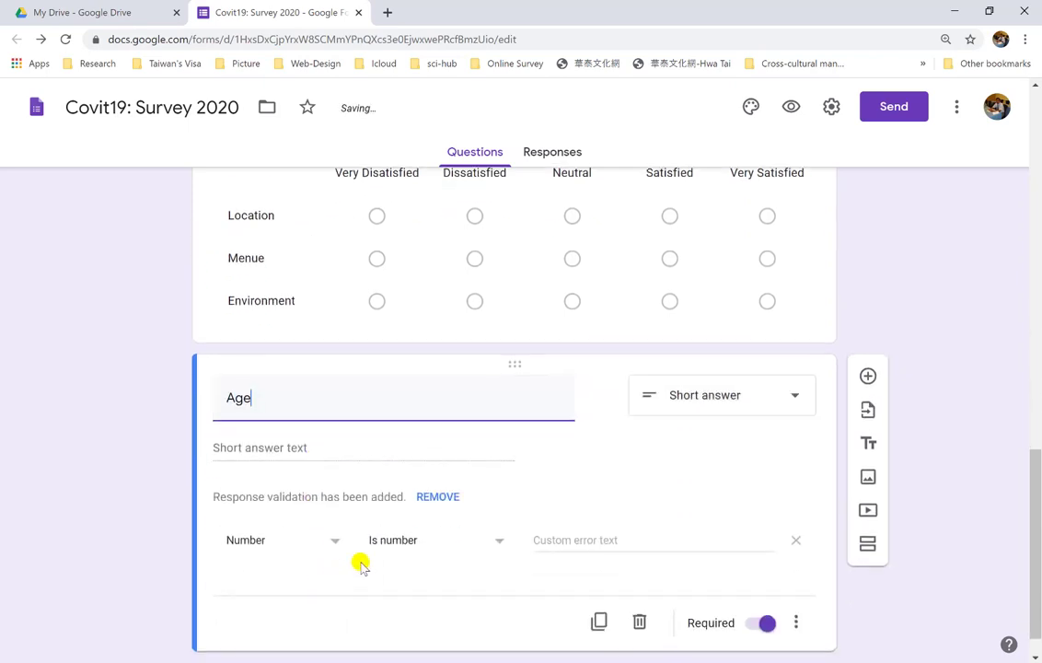
left_click(795, 539)
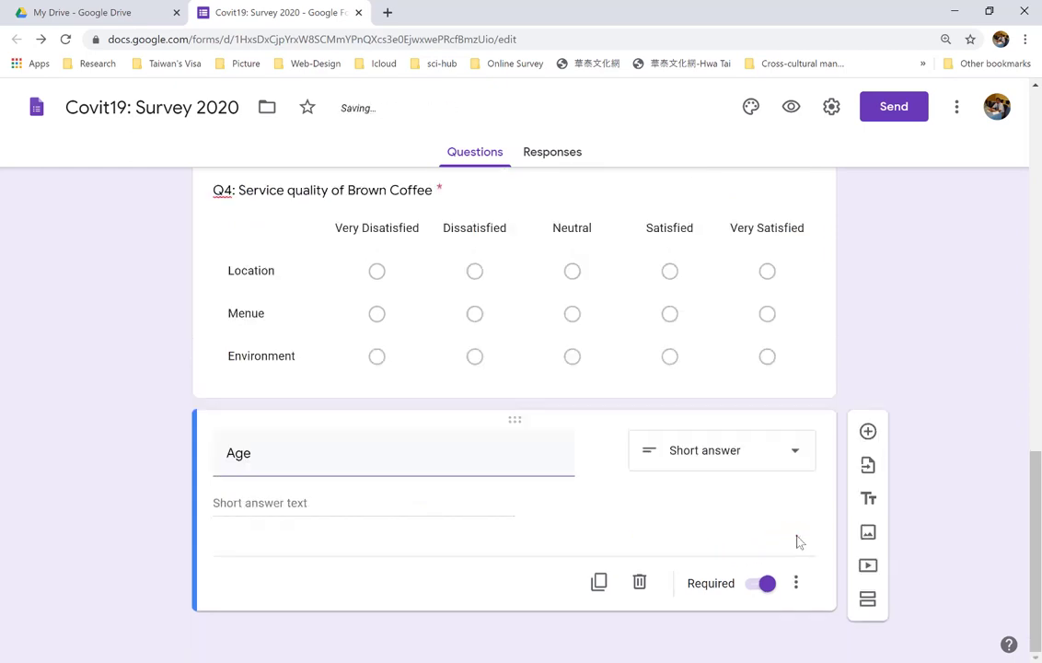
left_click(793, 452)
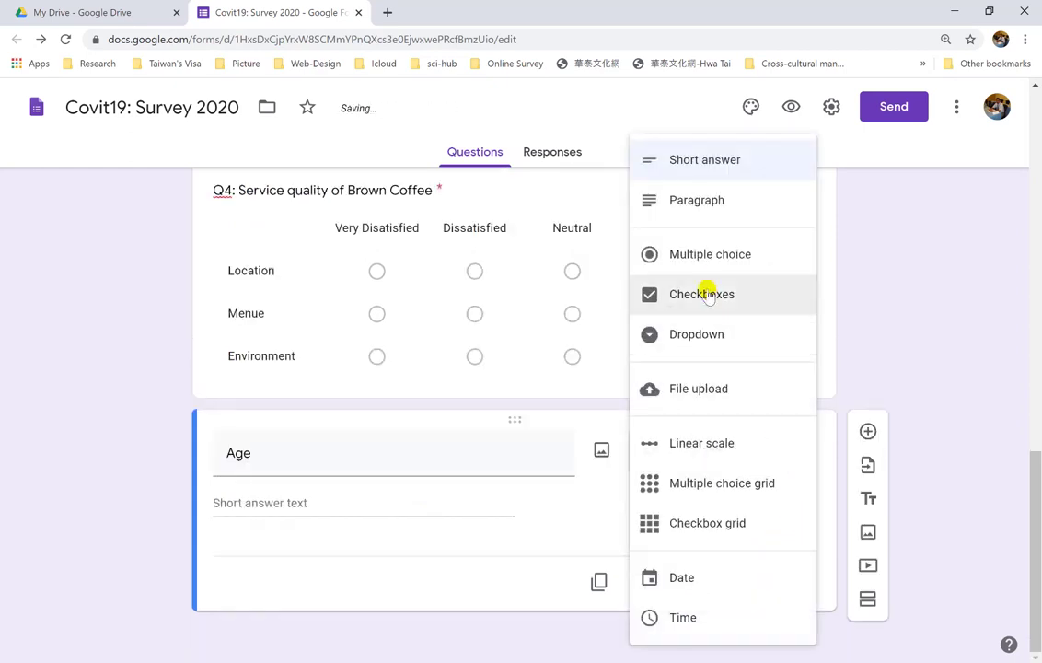
left_click(701, 343)
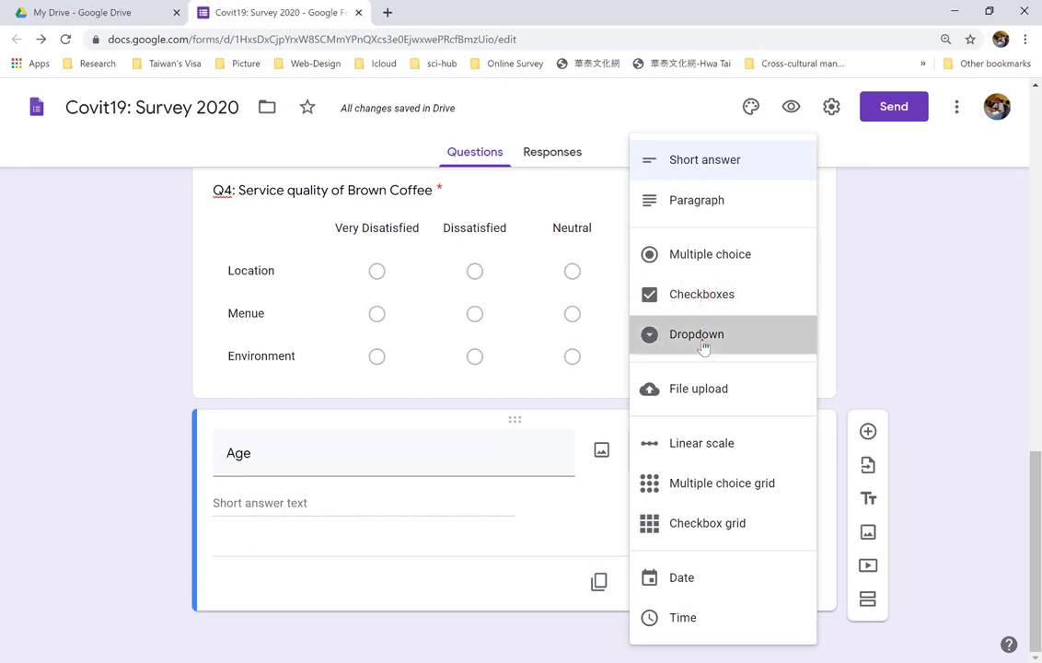
Step: Give the "Age" dropdown below Q4 the options "Female" and "Male"
left_click(293, 472)
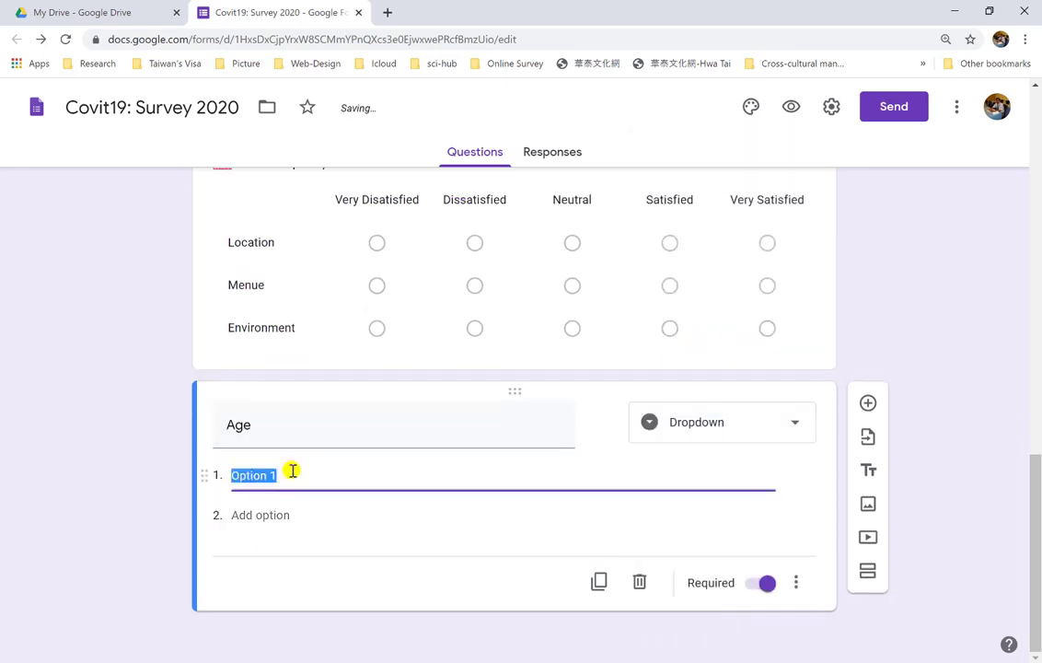
type("F")
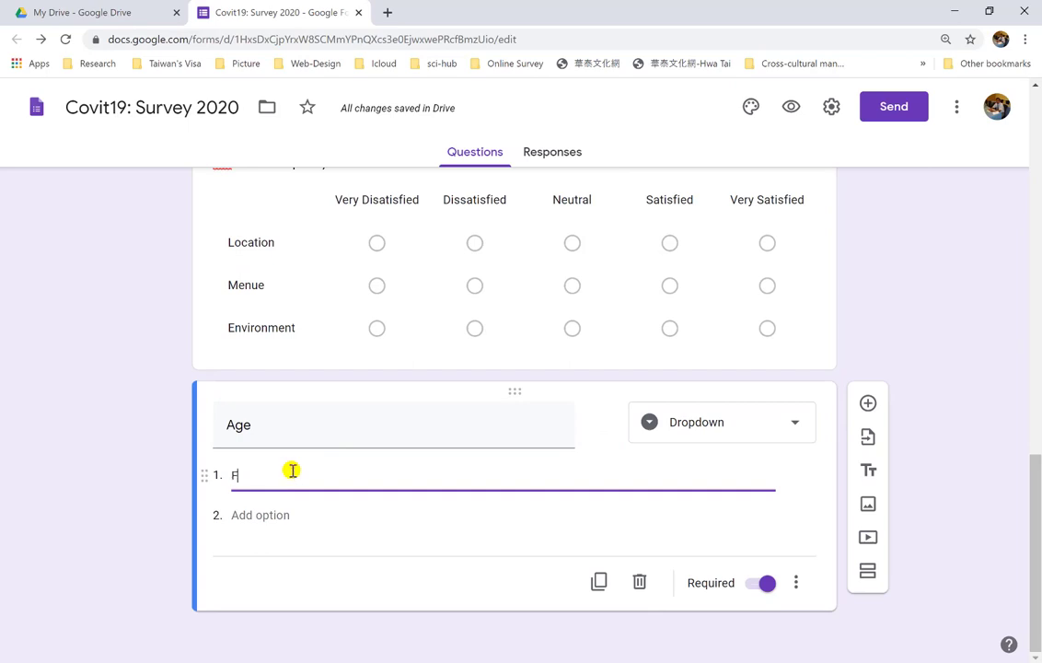
type("emale")
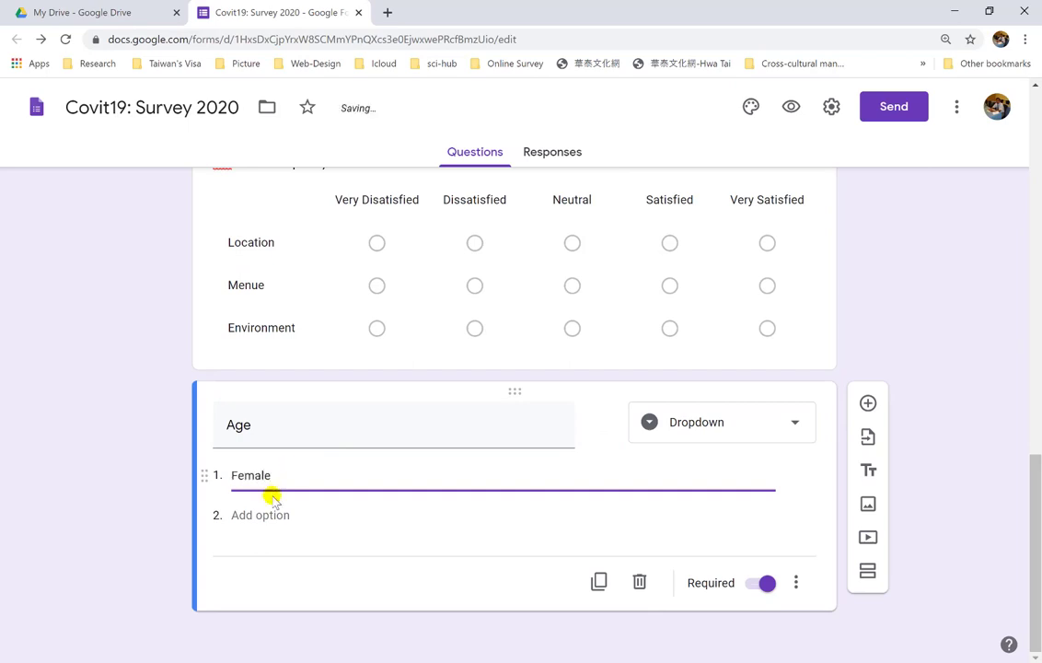
left_click(274, 518)
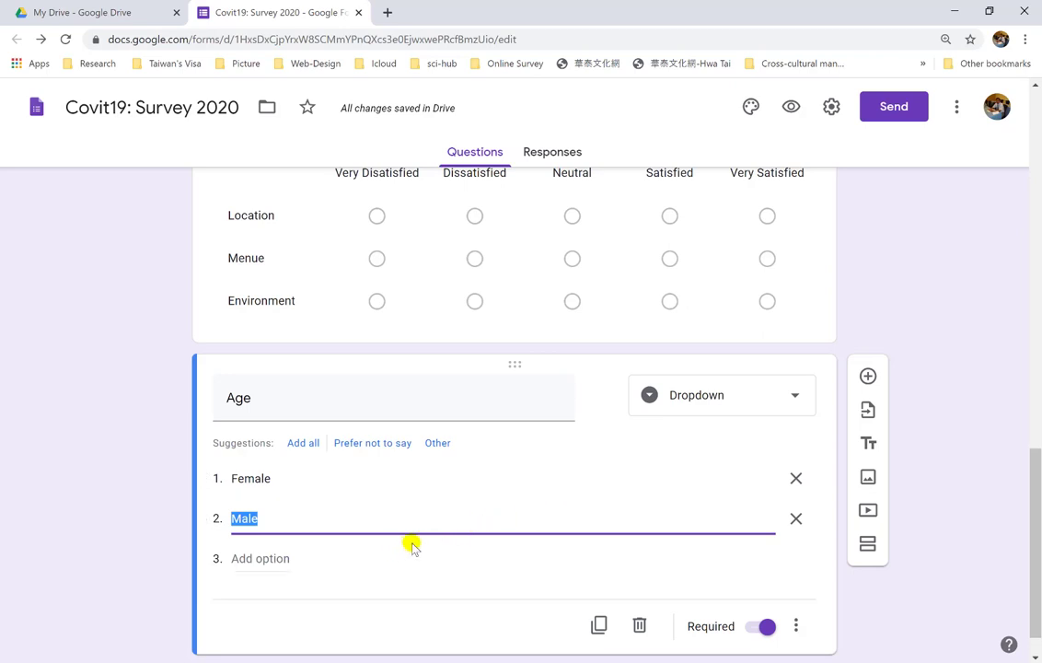
Step: Add another question titled "Age" at the end of the form, make it a dropdown and enter "<20" as its first option
left_click(867, 379)
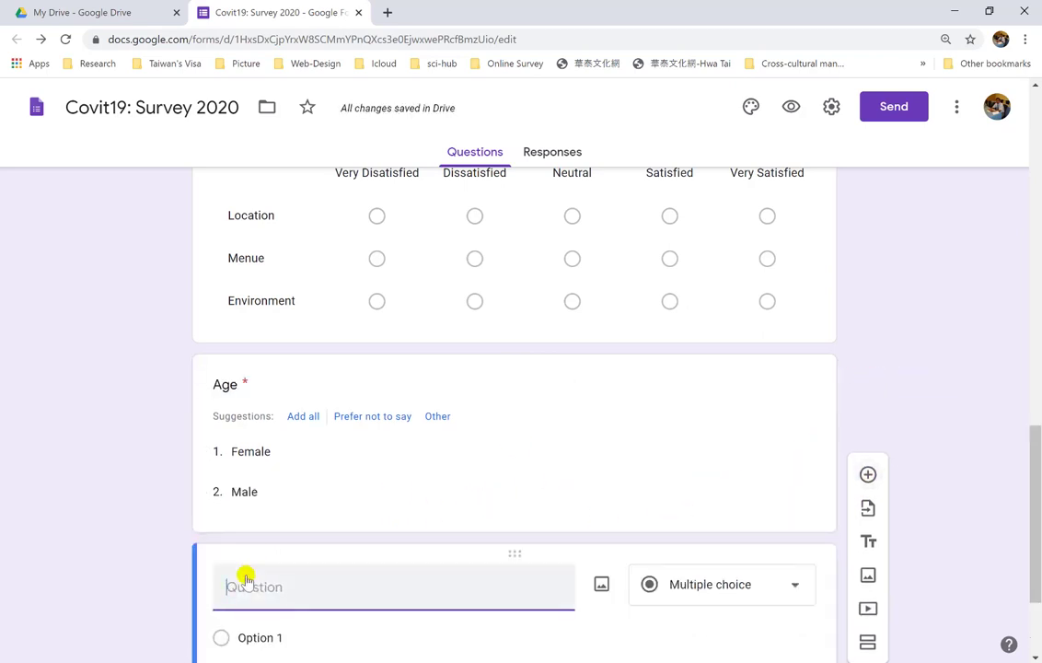
type("Age")
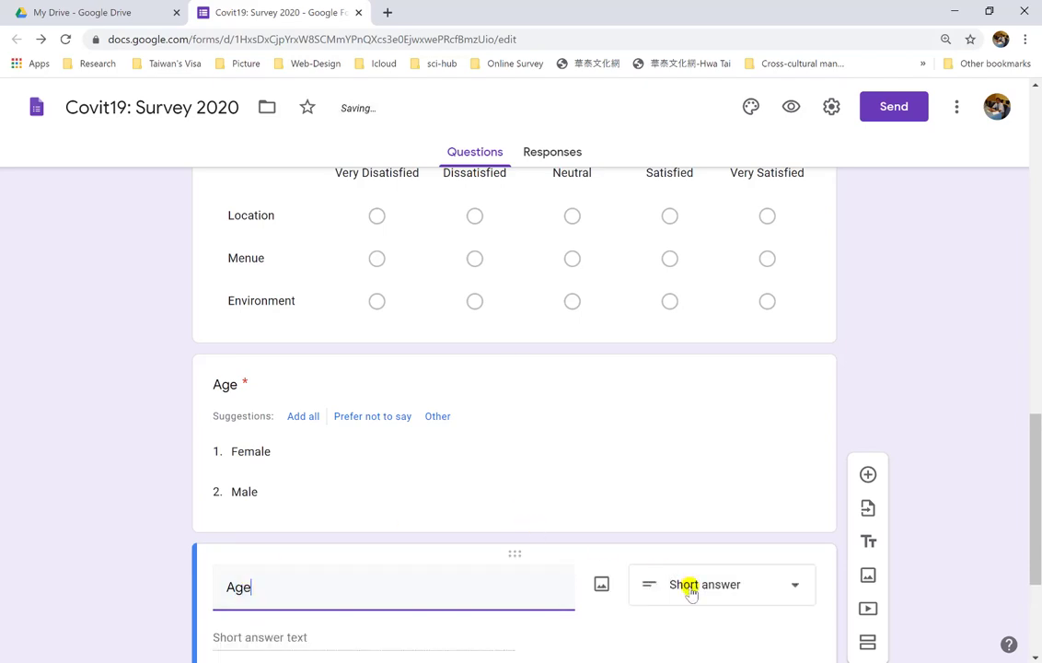
left_click(691, 586)
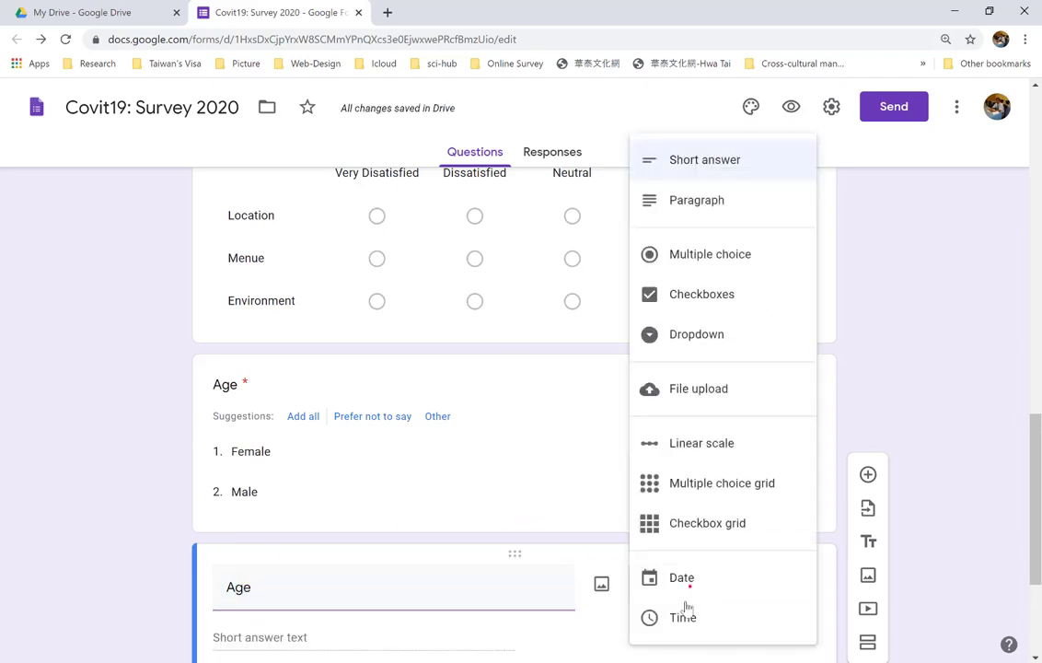
left_click(701, 333)
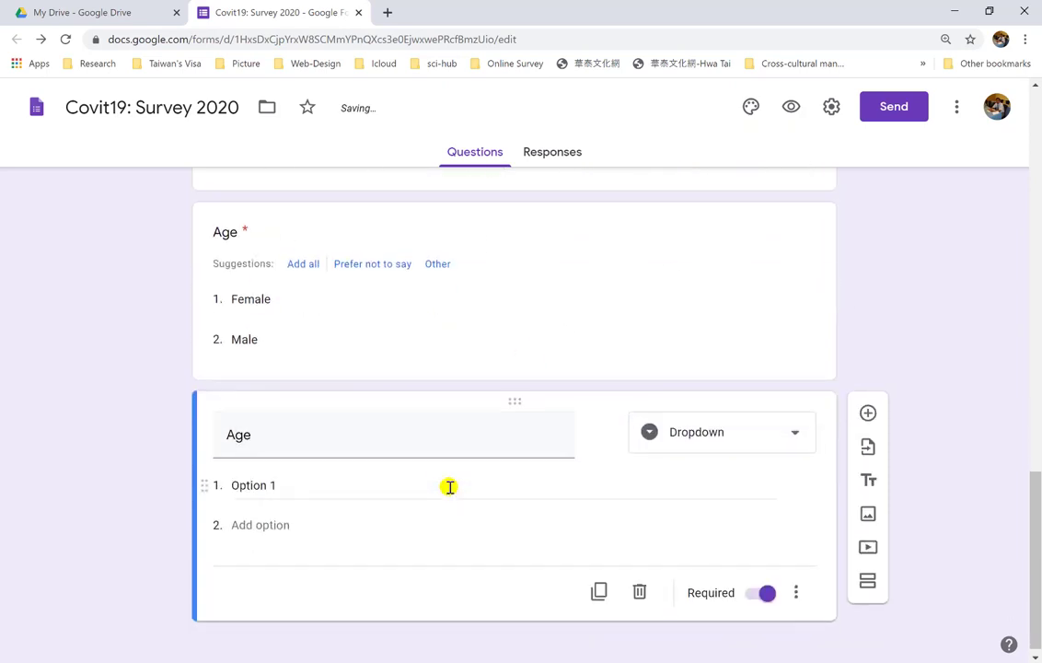
left_click(356, 482)
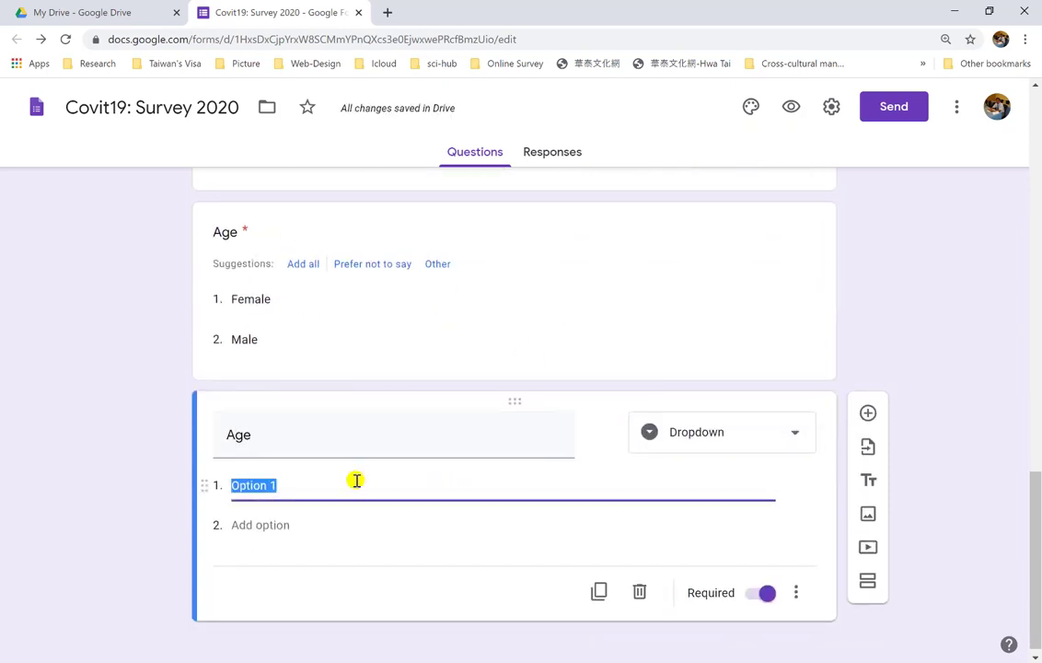
type("<20")
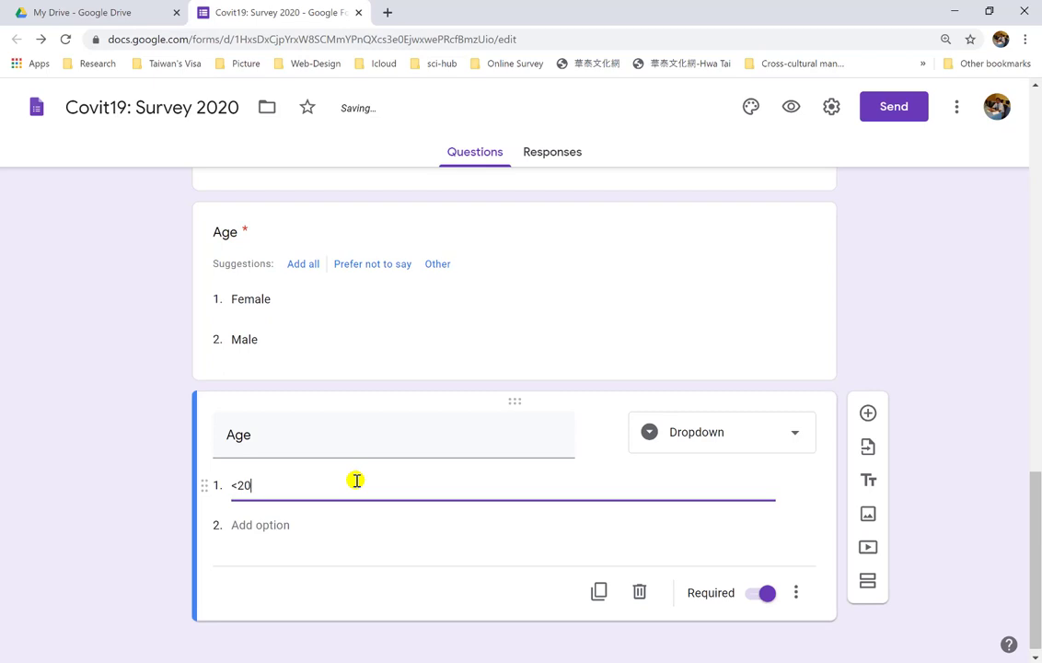
Step: Complete the last "Age" dropdown's options as "<20 Years", "[21-30 Year]" and "[31-40 Years]"
type(" Years")
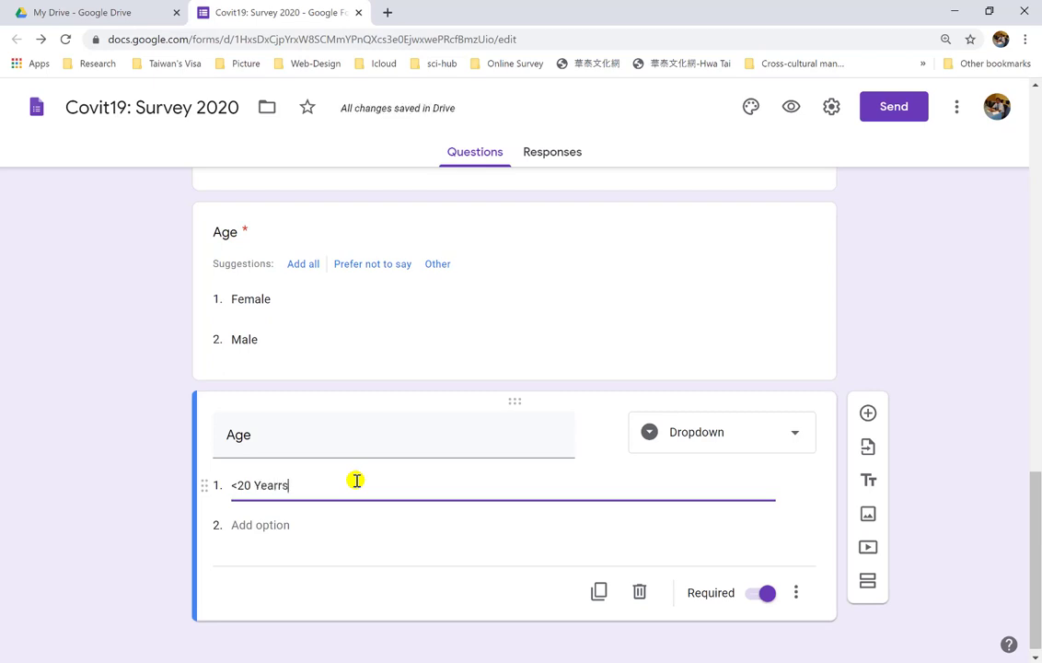
key("BackSpace")
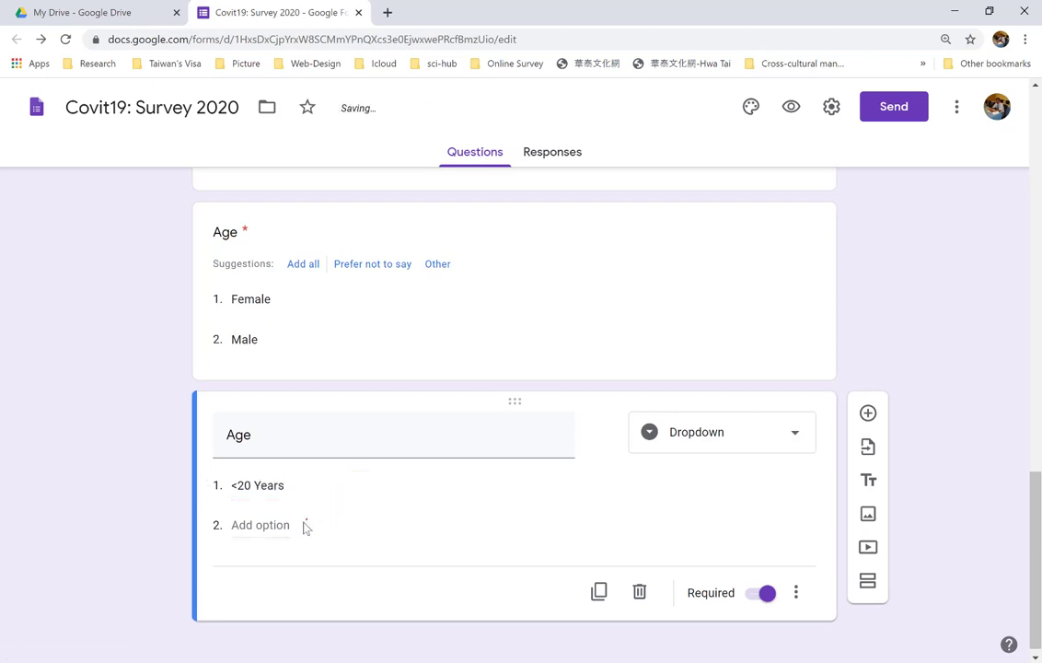
left_click(274, 526)
key("BackSpace")
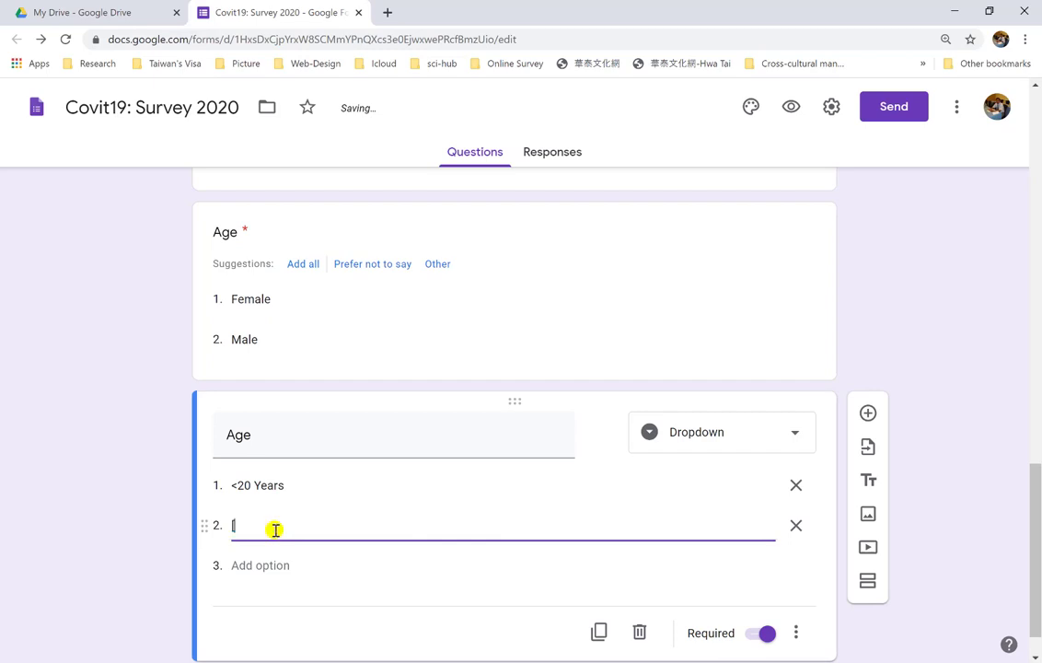
type("[21-30 Y")
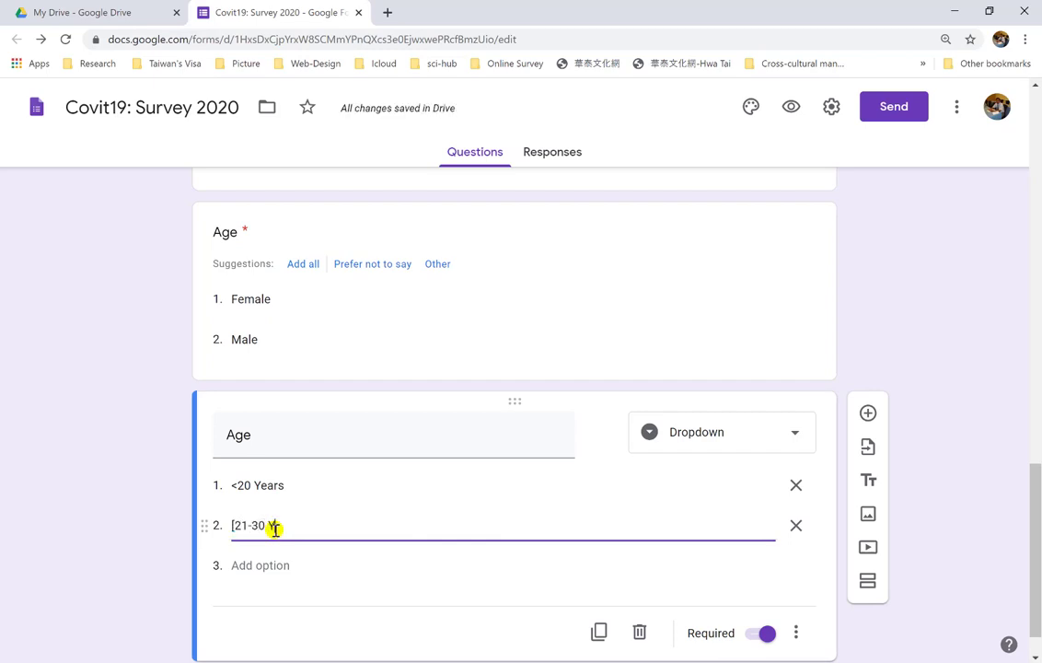
type("ear")
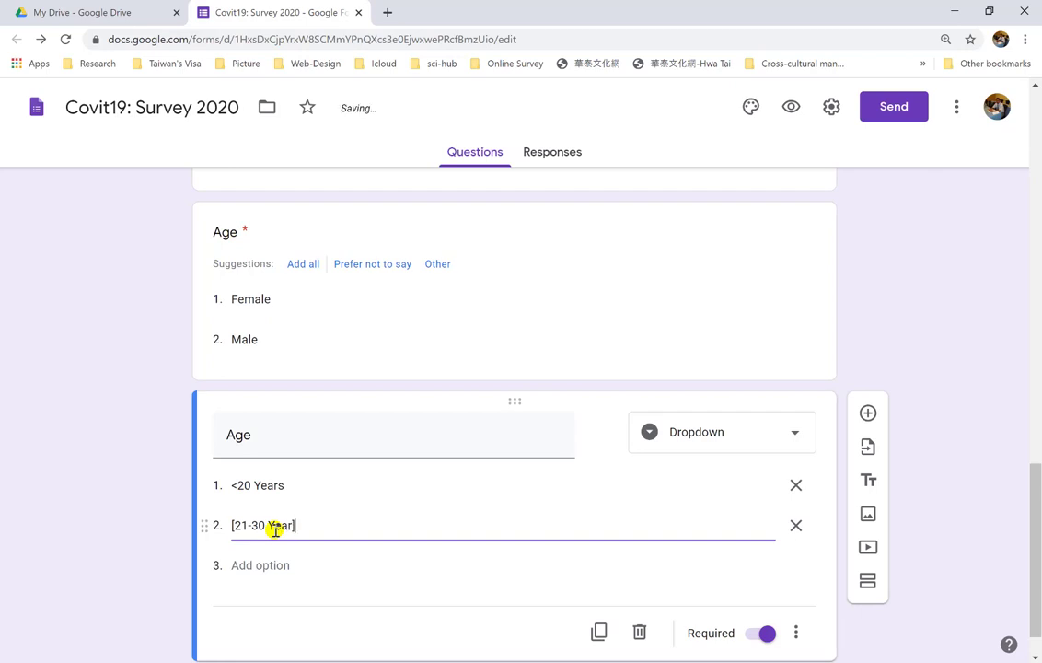
left_click(273, 564)
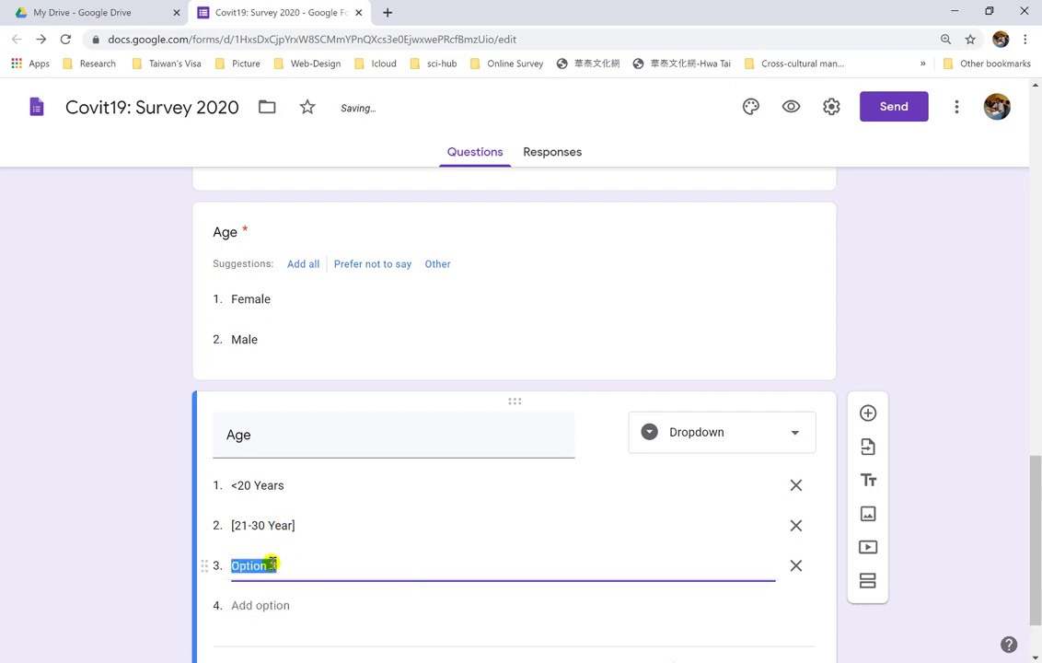
type("[31-")
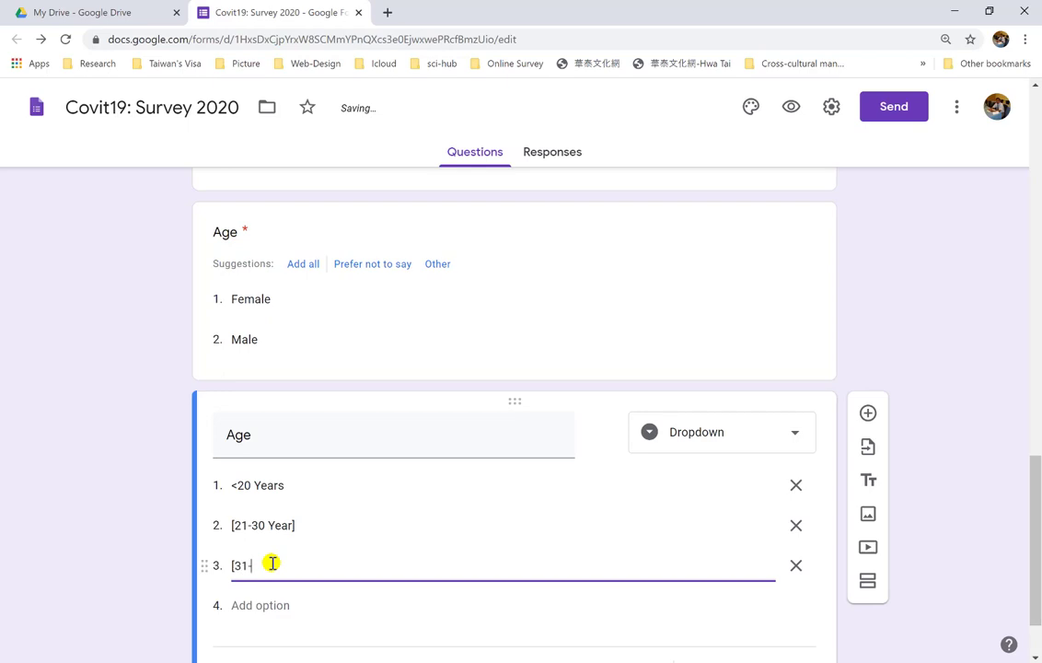
type("40 Years")
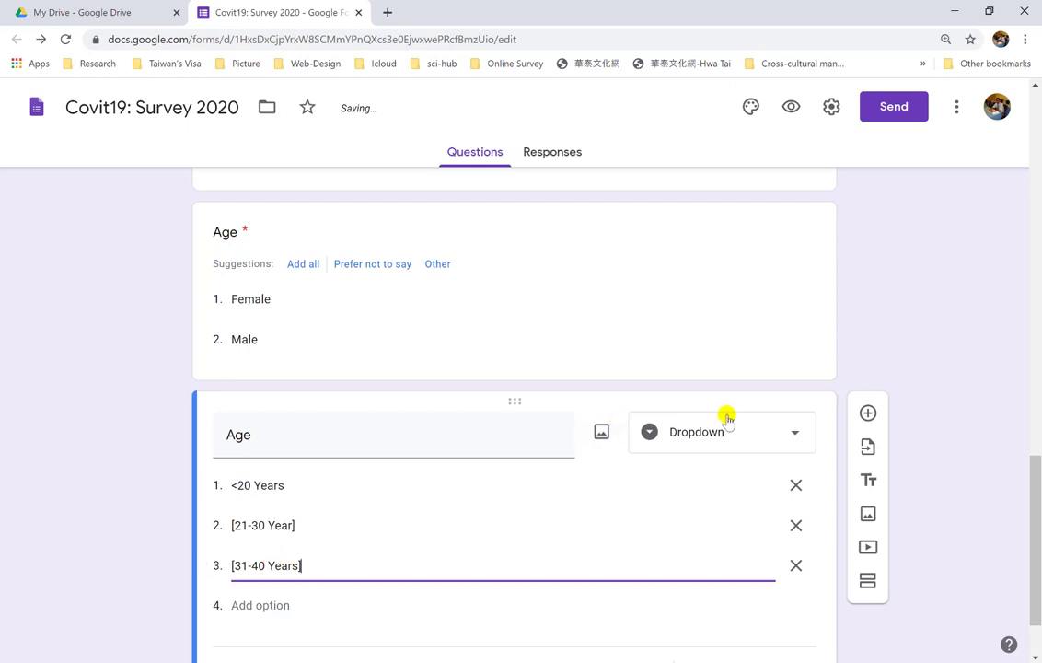
scroll(727, 419, "down", 1)
type("]")
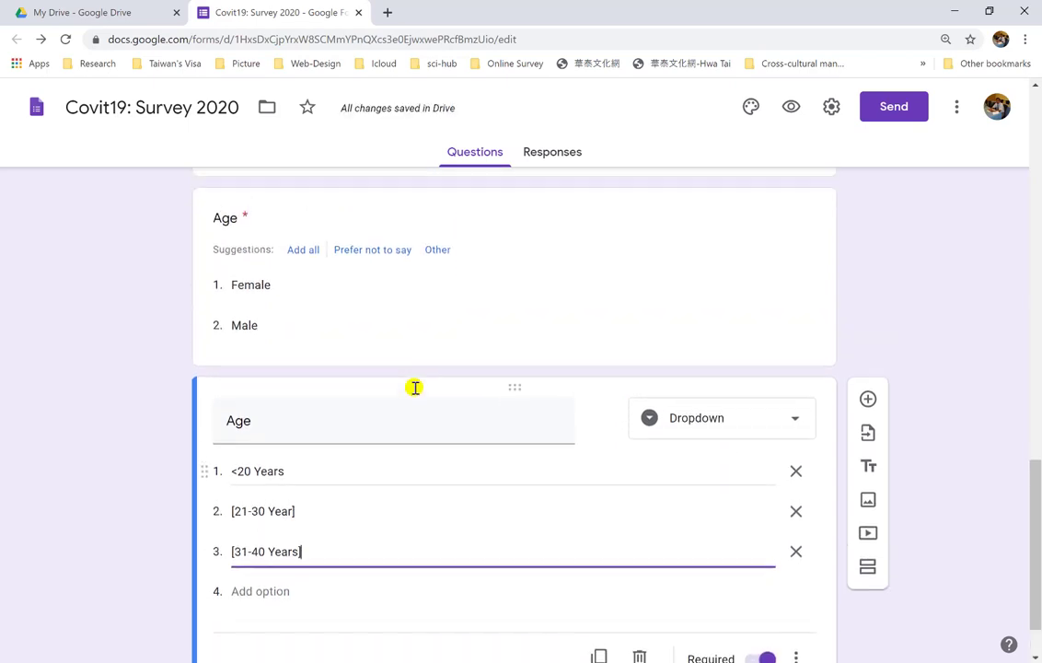
Step: Rename the "Age" question that has the Female and Male options to "Gender"
scroll(414, 387, "up", 1)
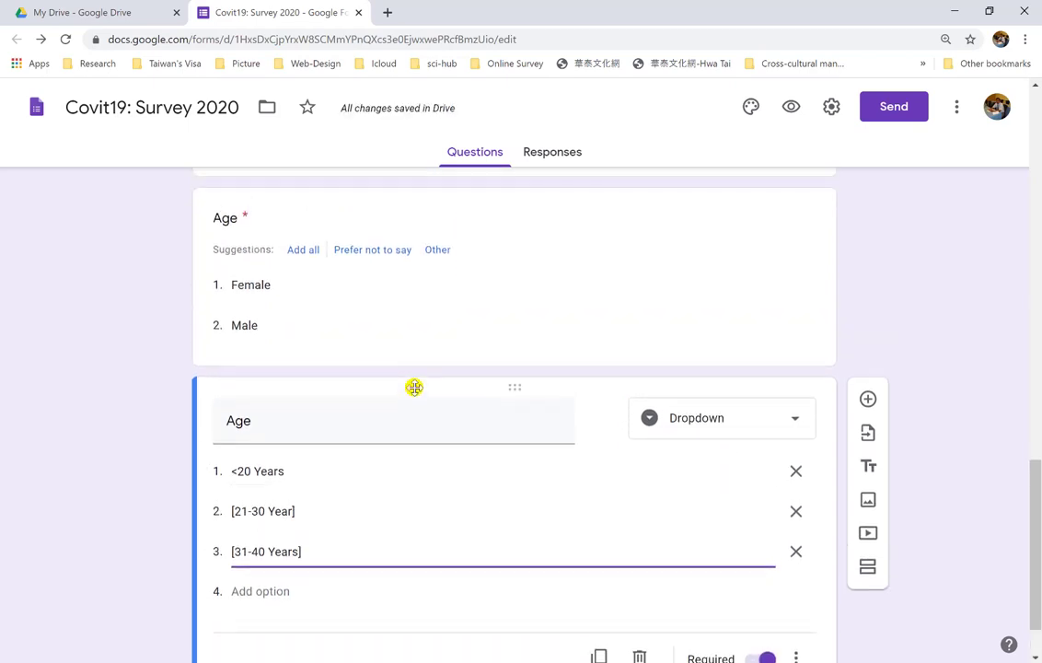
left_click(225, 222)
type("Gender")
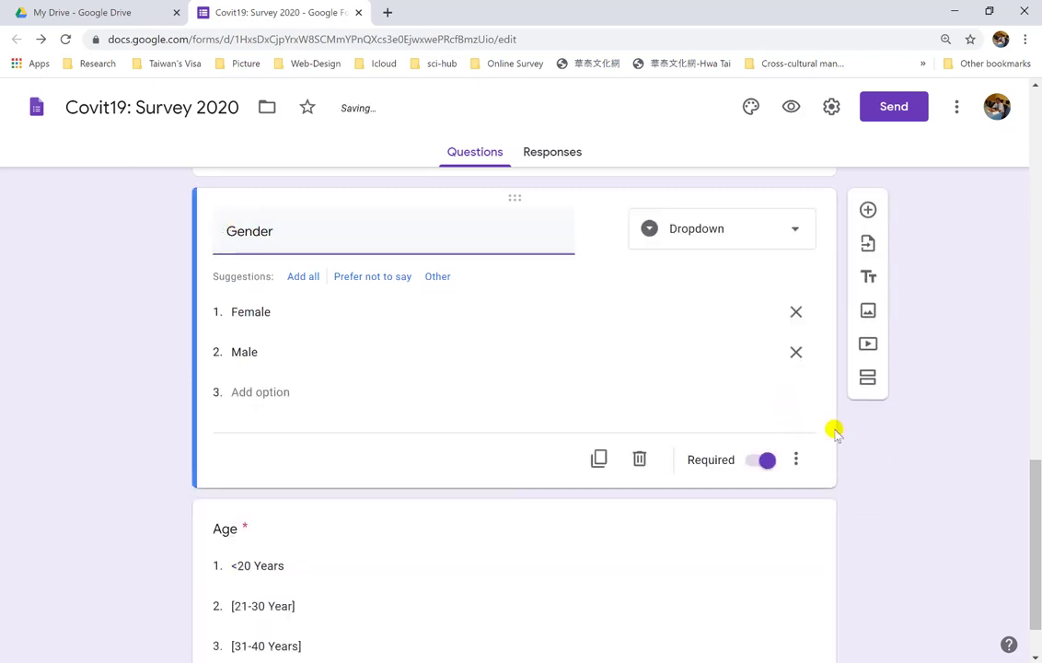
Step: Add a question titled "Education" below the "Age" dropdown and set its type to Checkboxes
scroll(589, 433, "down", 1)
left_click(514, 558)
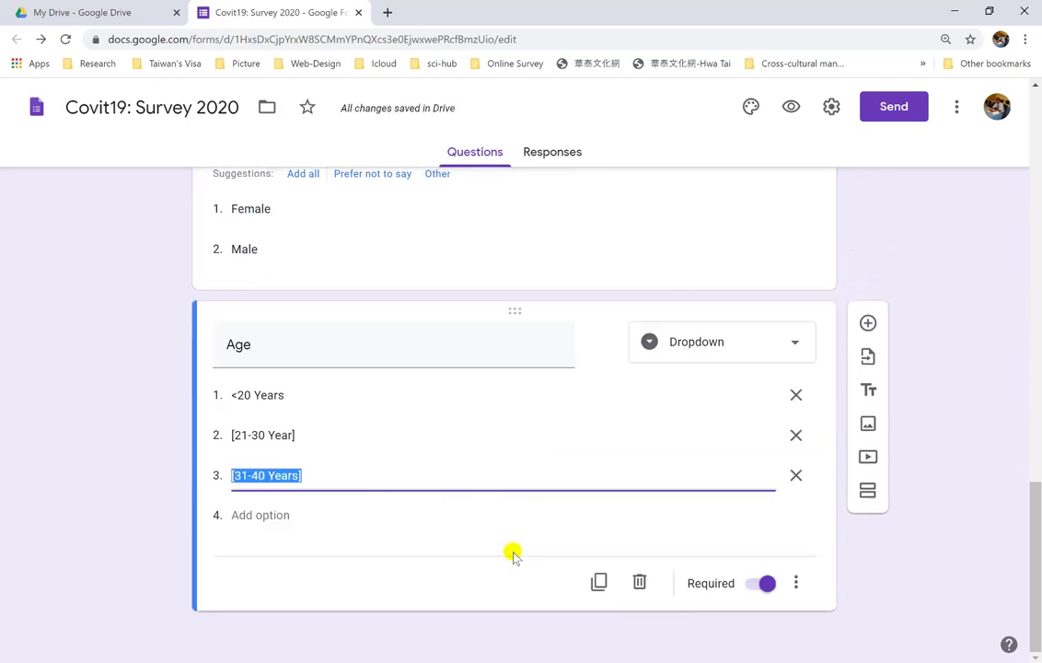
left_click(867, 322)
type("Ed")
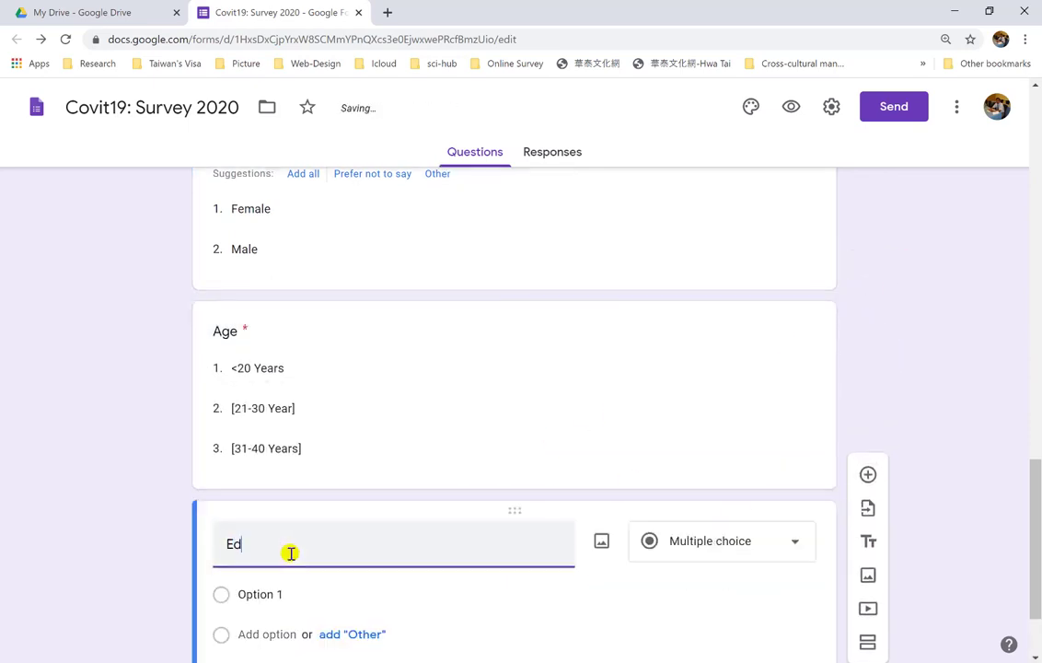
type("uca")
key("BackSpace")
type("cati")
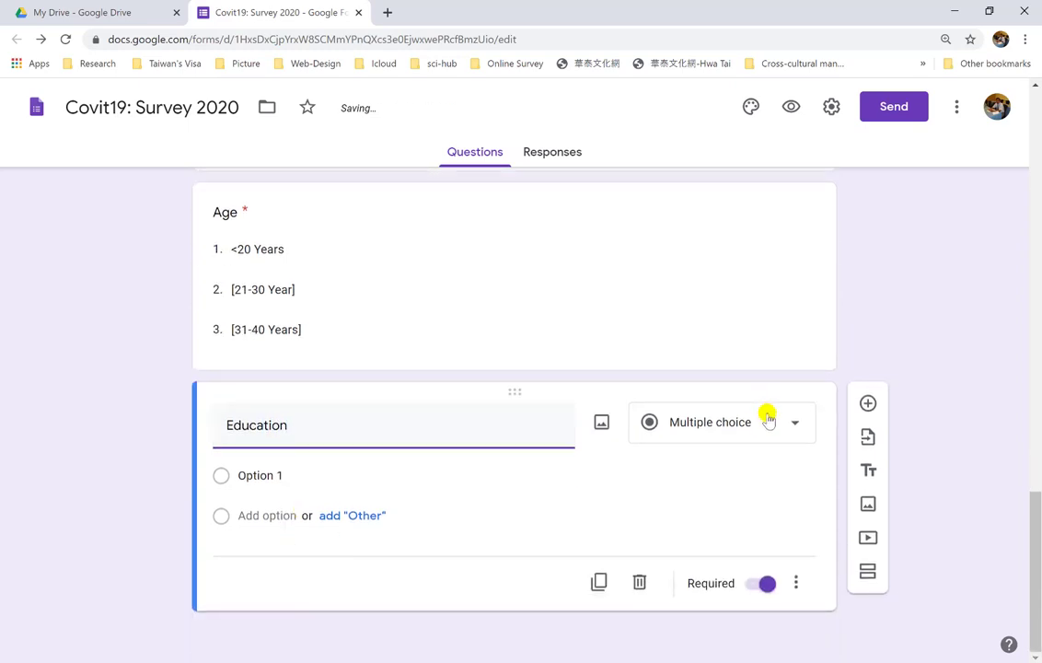
left_click(767, 418)
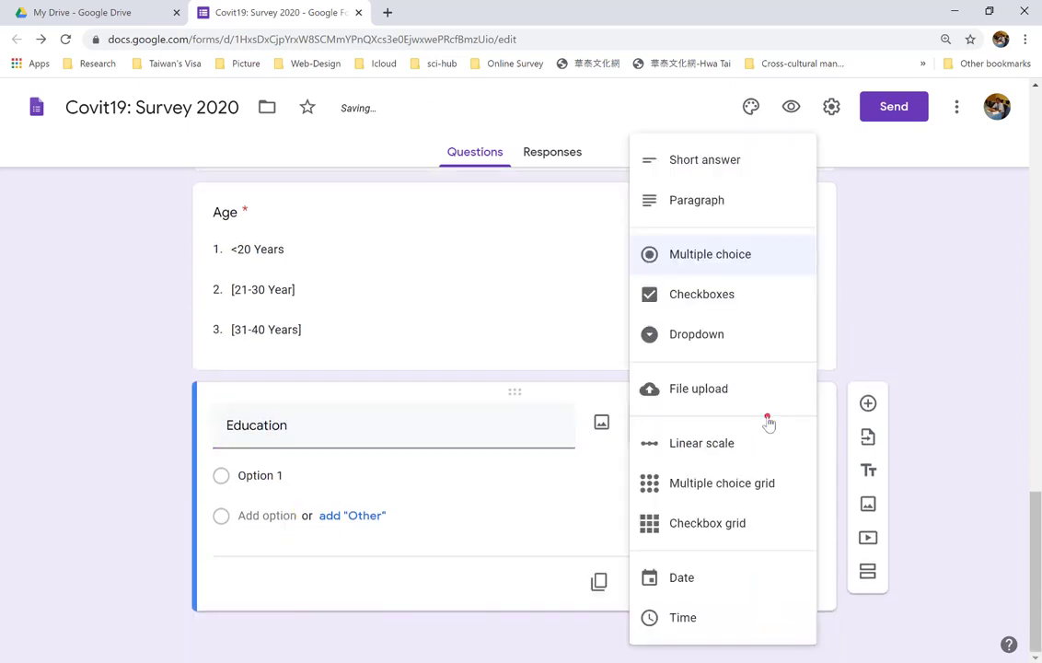
left_click(704, 296)
Step: Give the "Education" question the options "High School", "Bachelor", "Master" and "PhD", plus an "Other" option
left_click(246, 477)
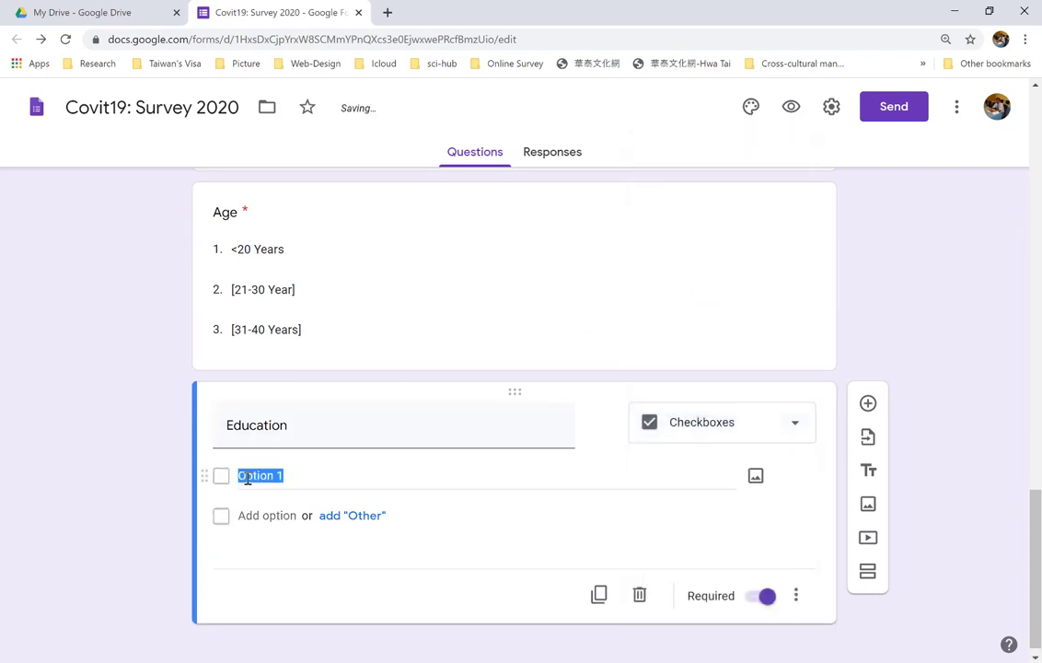
type("Hi")
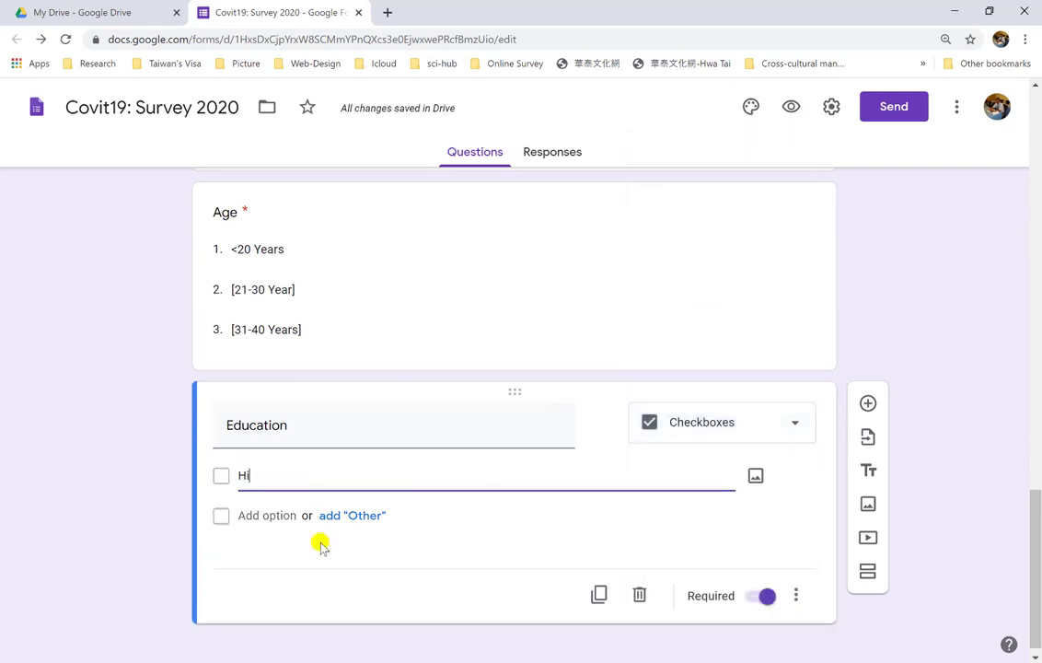
type("gh School")
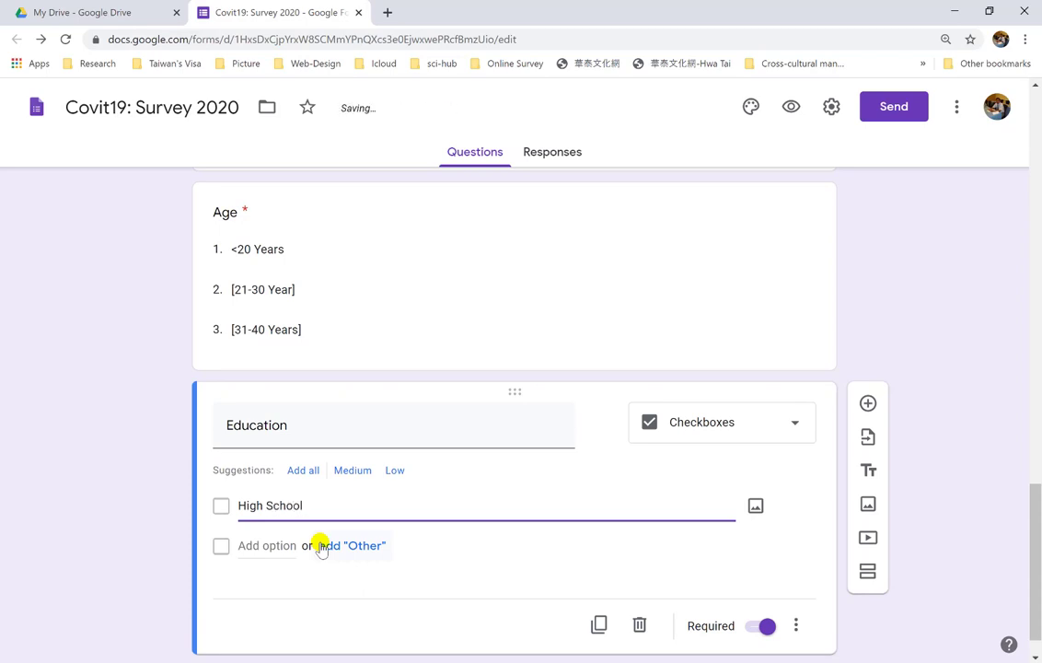
left_click(321, 546)
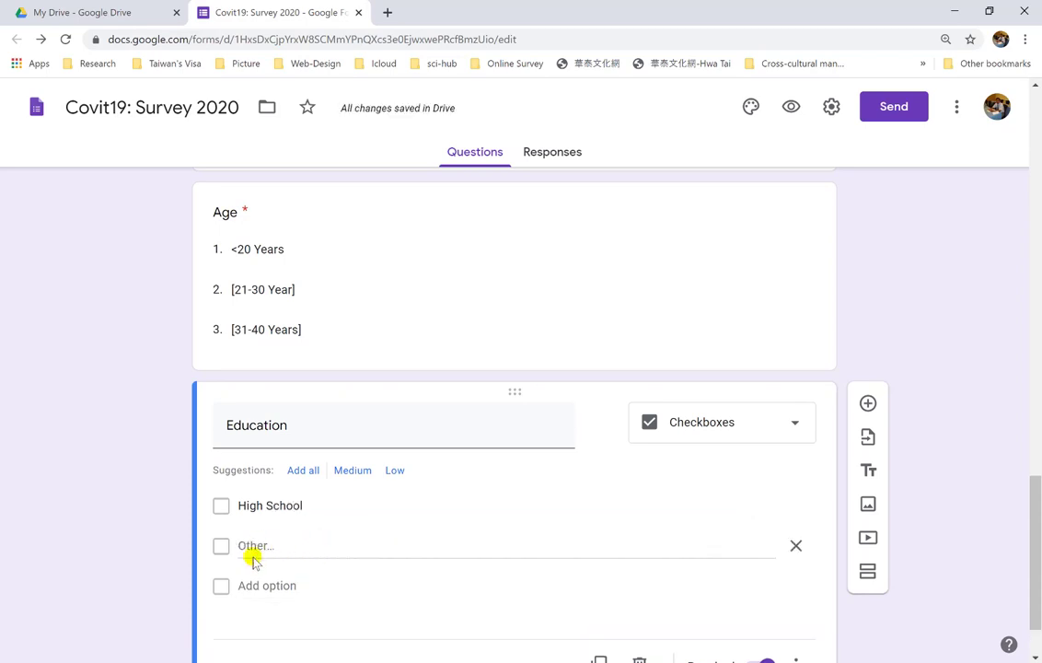
left_click(258, 585)
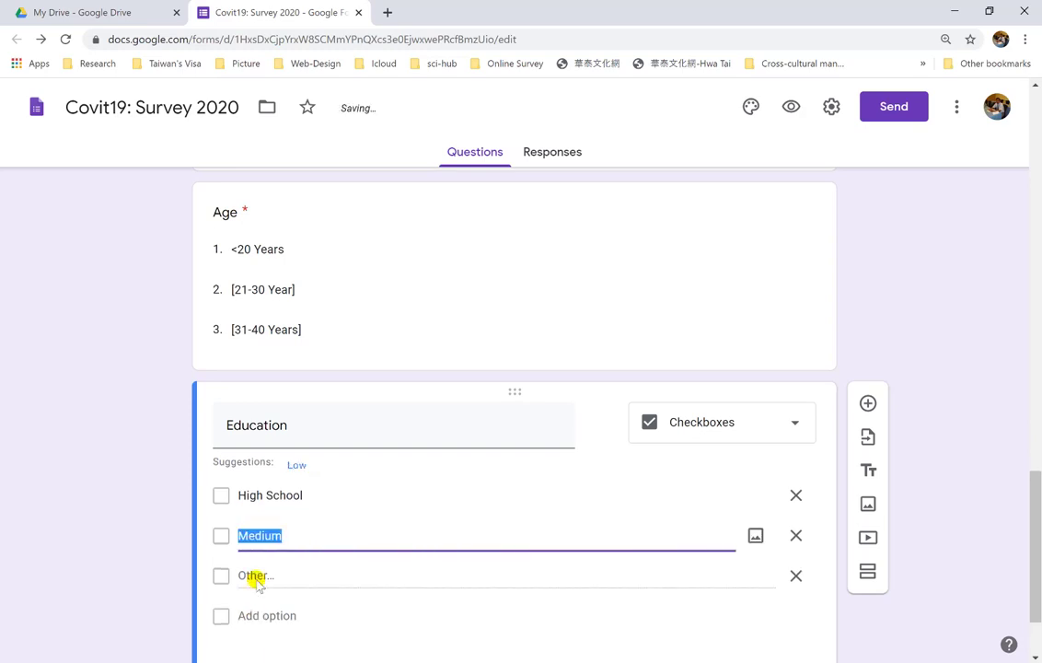
type("Bachelor")
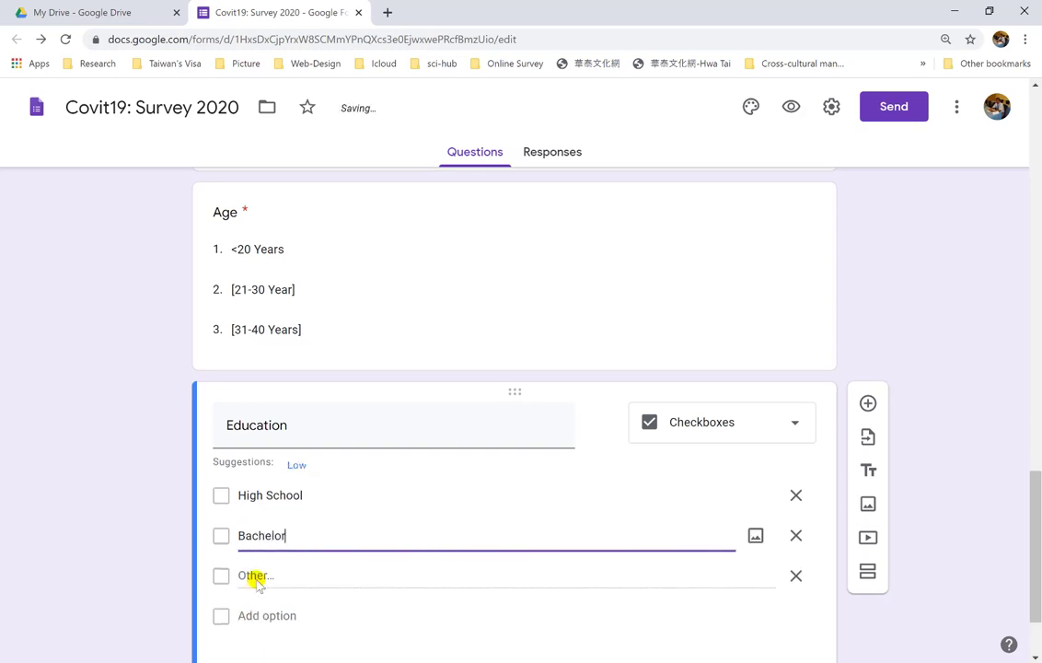
left_click(268, 614)
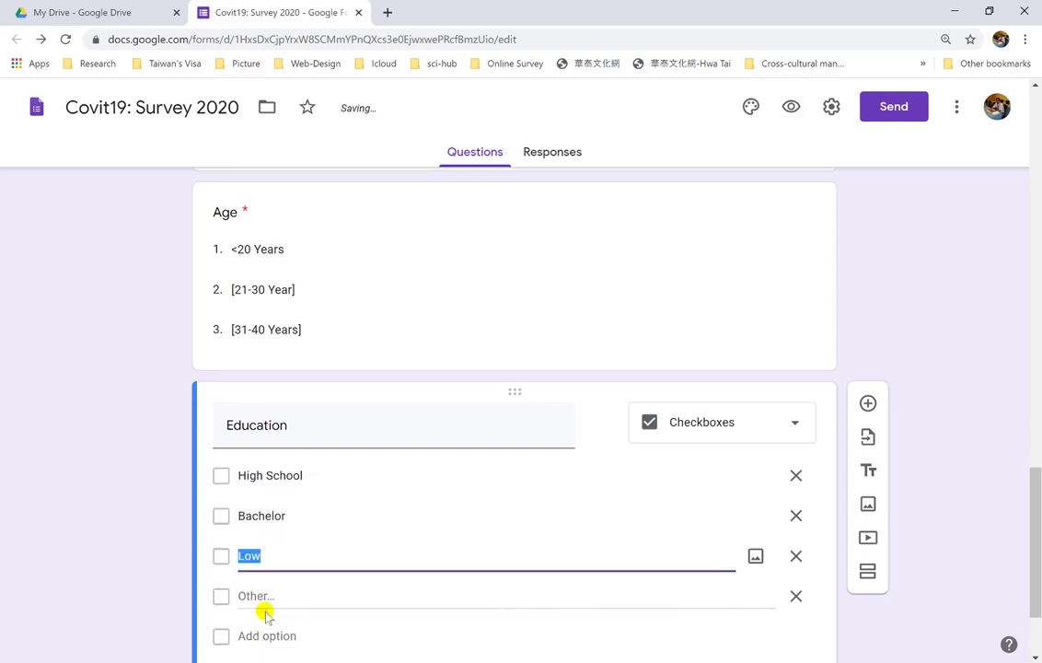
type("Master")
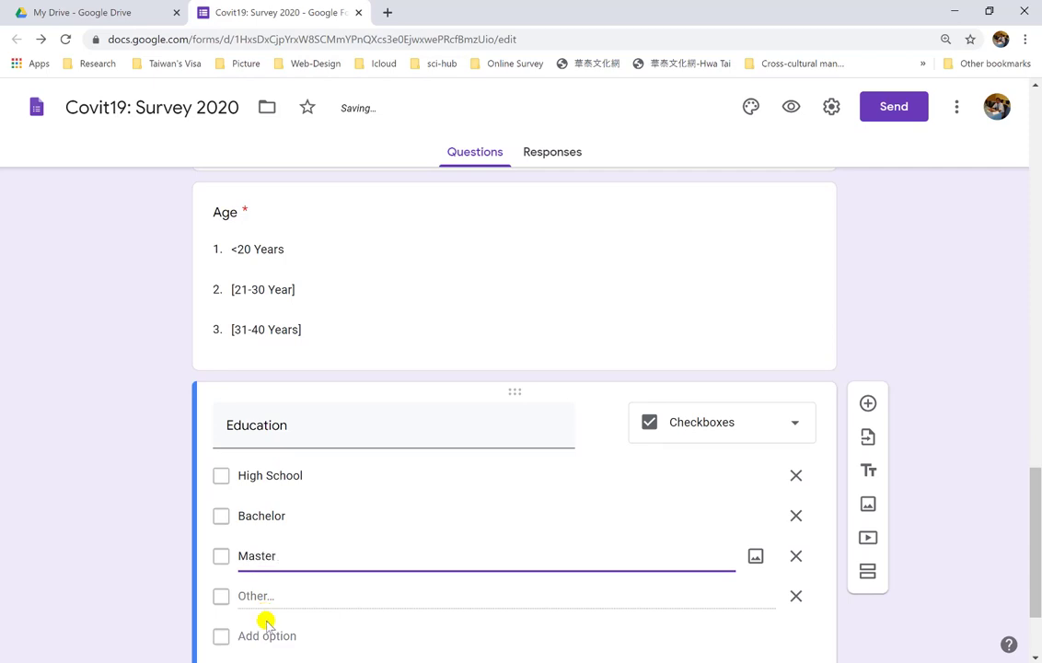
left_click(264, 634)
type("PhD")
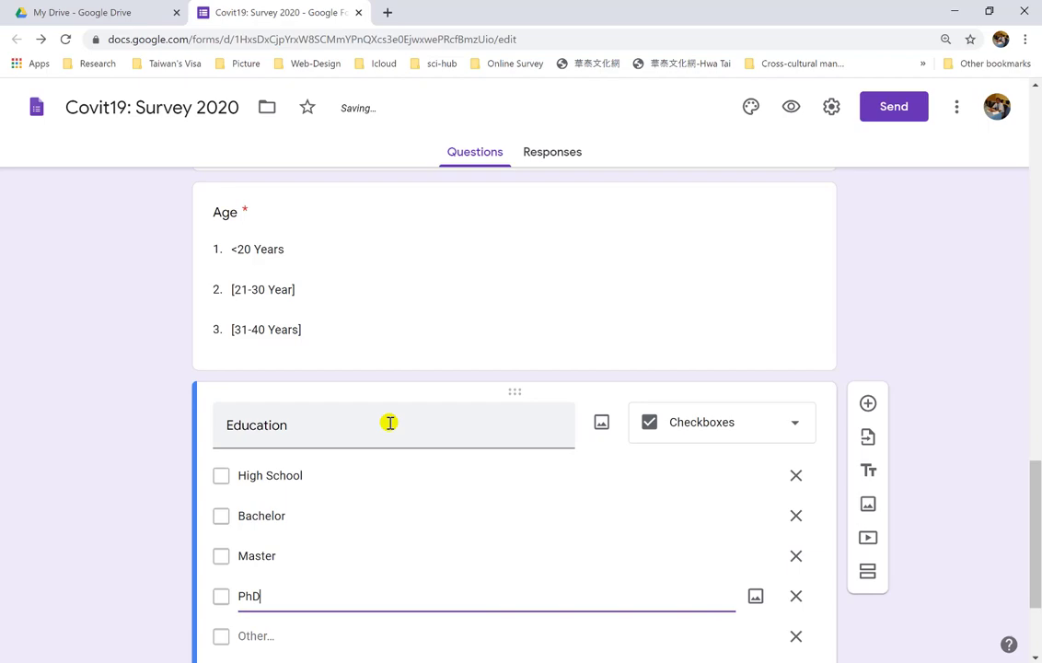
Step: Open the form's preview to check the new Gender, Age and Education questions
scroll(390, 422, "down", 2)
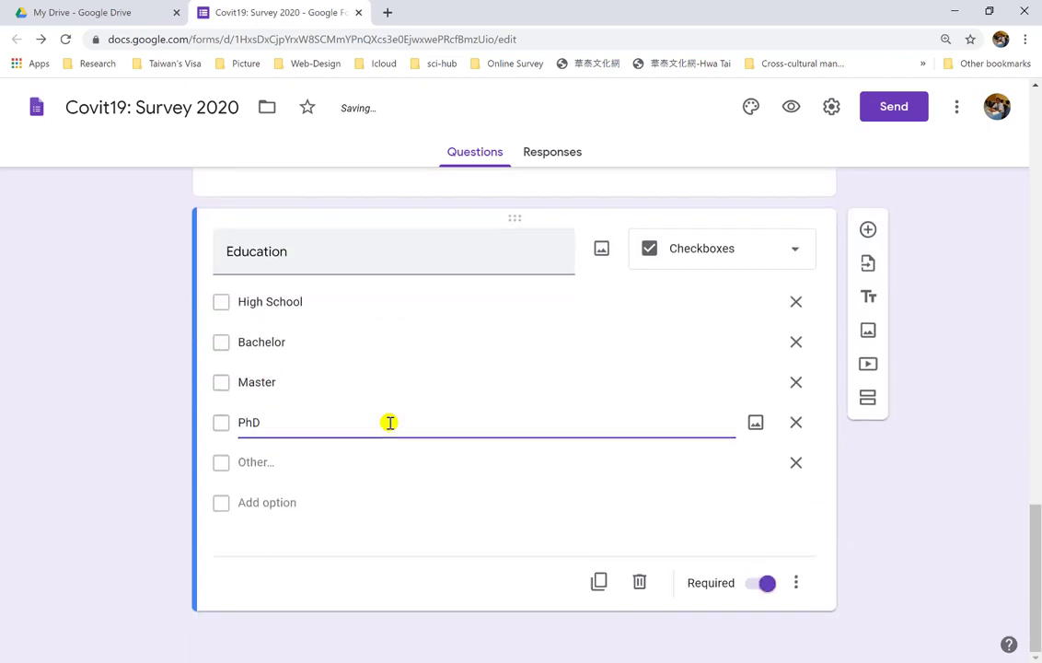
scroll(388, 414, "up", 7)
left_click(791, 108)
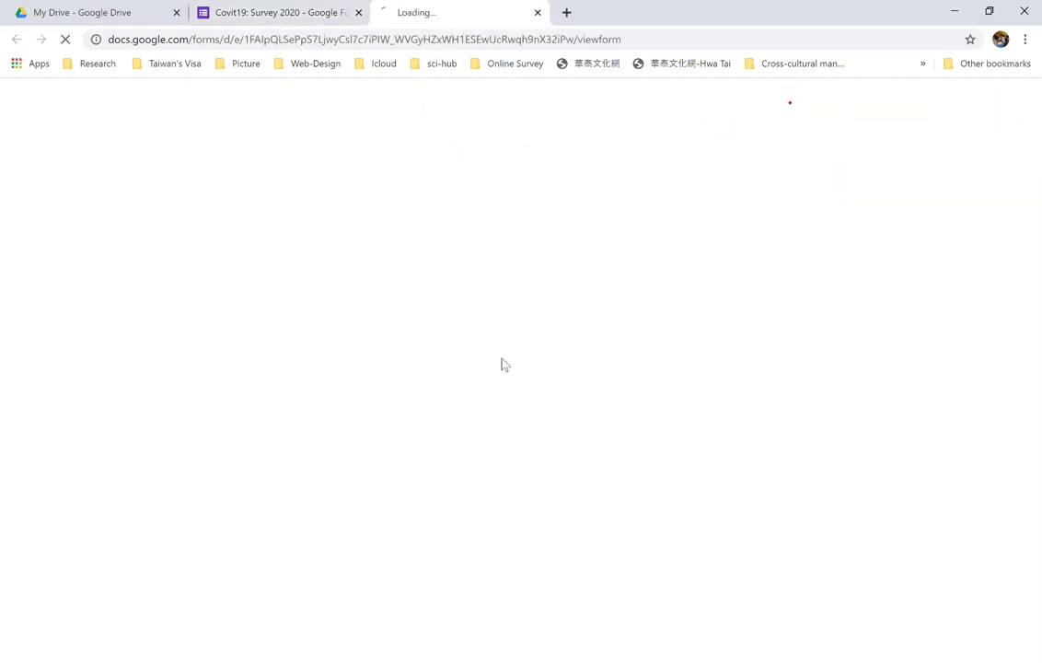
scroll(491, 370, "down", 4)
scroll(491, 370, "down", 8)
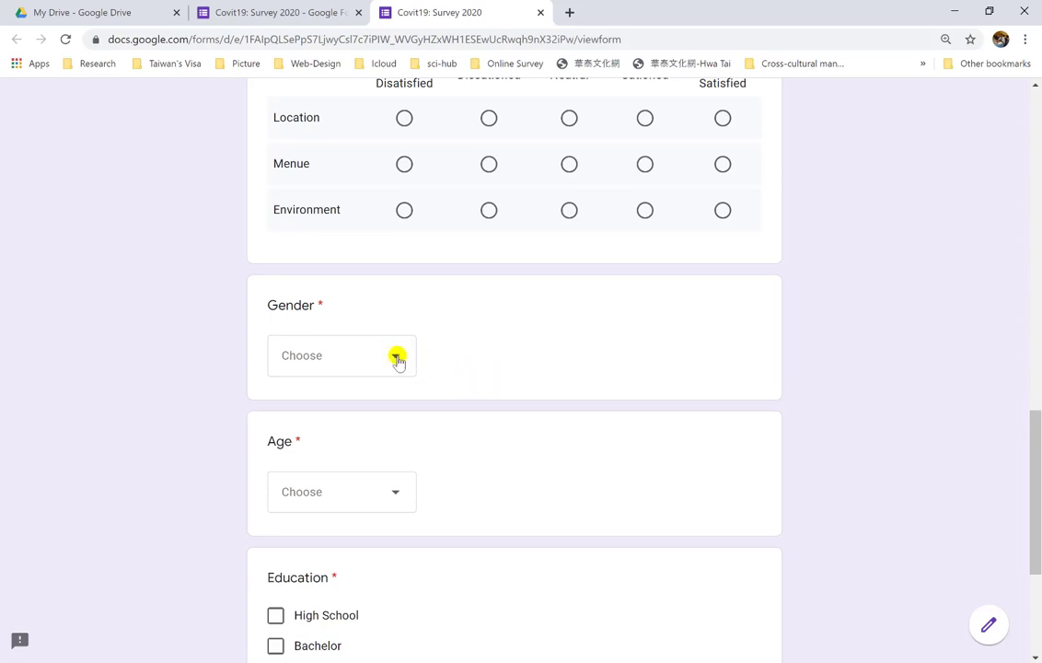
Step: Answer the demographic questions in the preview with Gender "Female", Age "[21-30 Year]" and Education "Master"
left_click(396, 359)
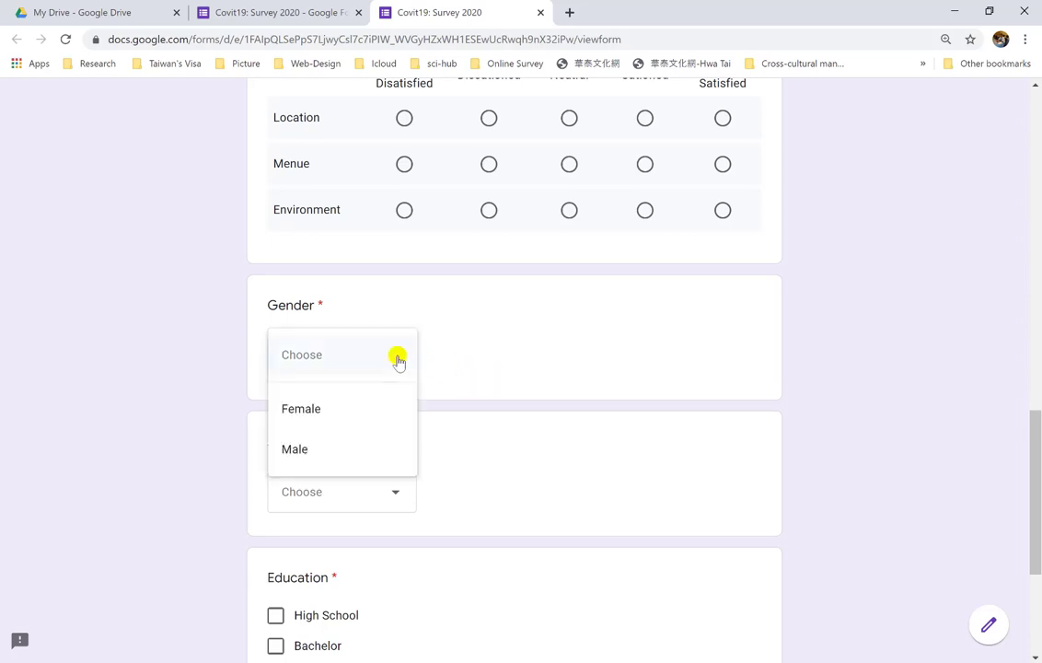
left_click(355, 401)
left_click(405, 488)
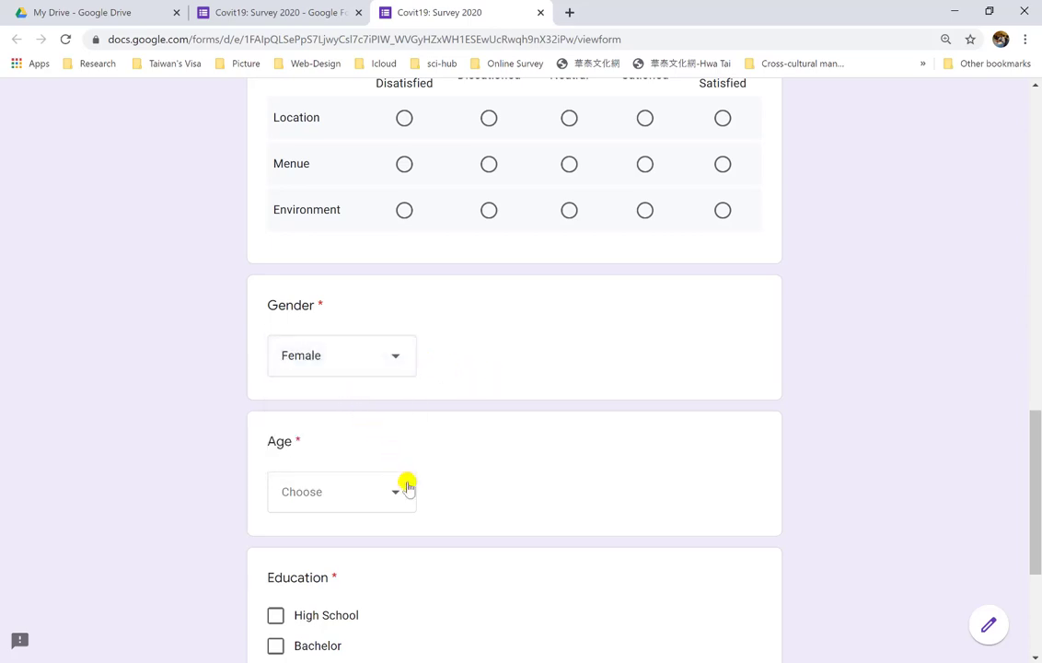
left_click(351, 581)
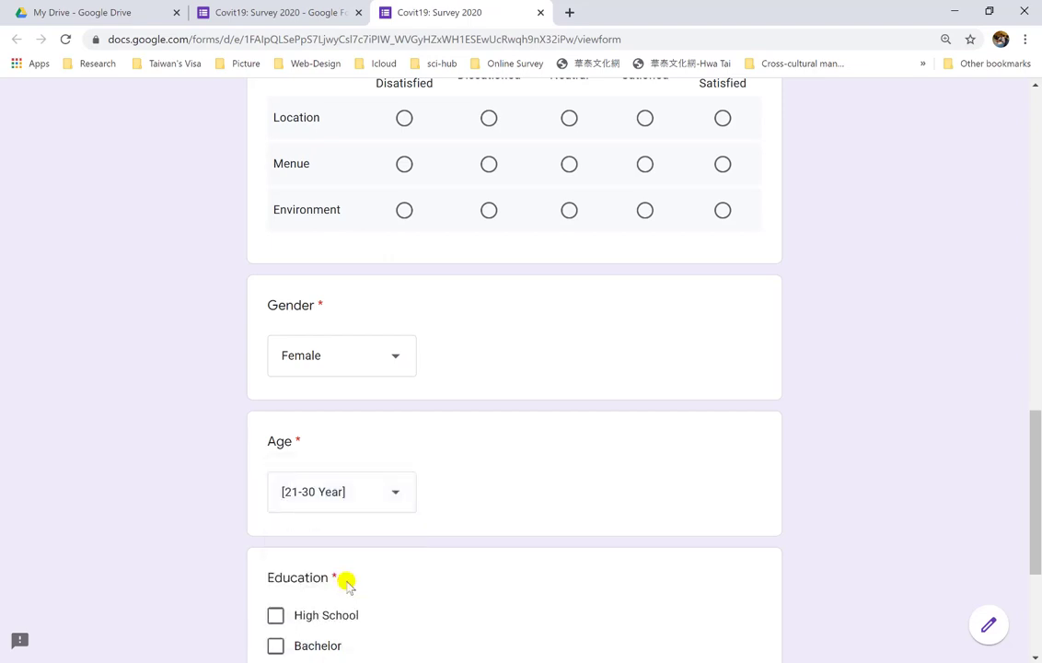
scroll(347, 585, "down", 2)
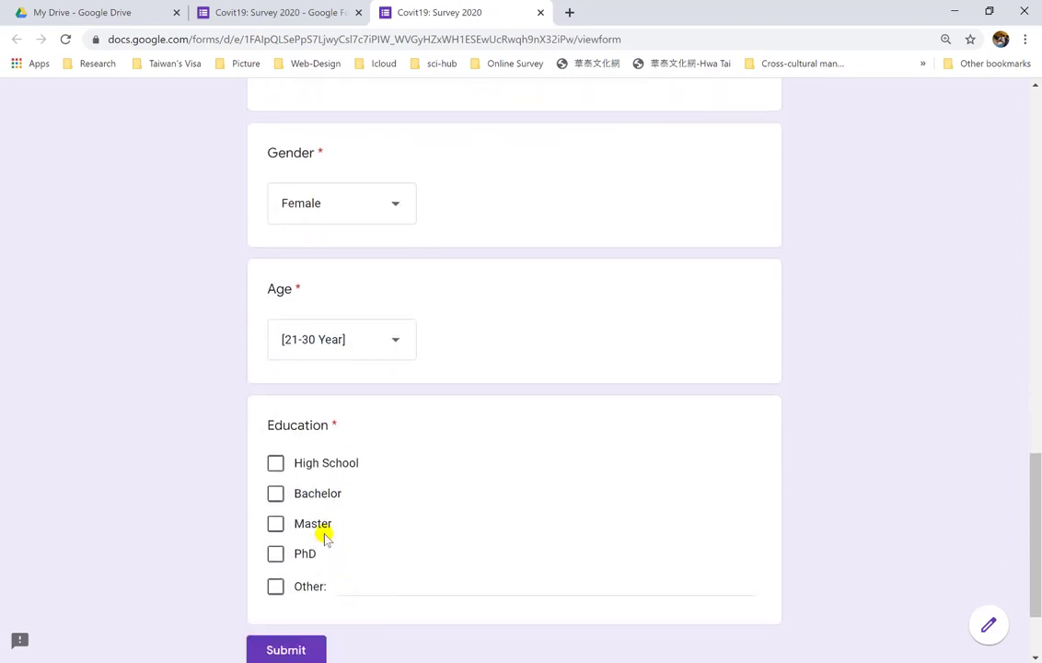
left_click(322, 531)
Step: Answer the Q4 grid with Location as Dissatisfied, Menue as Satisfied and Environment as Neutral
scroll(318, 525, "up", 5)
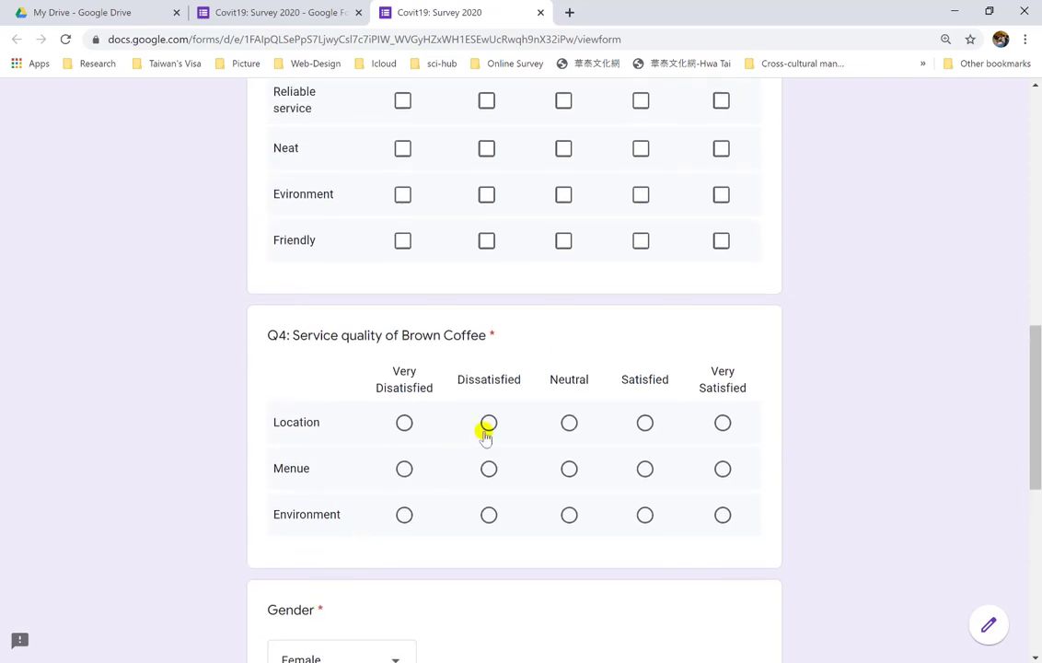
left_click(489, 422)
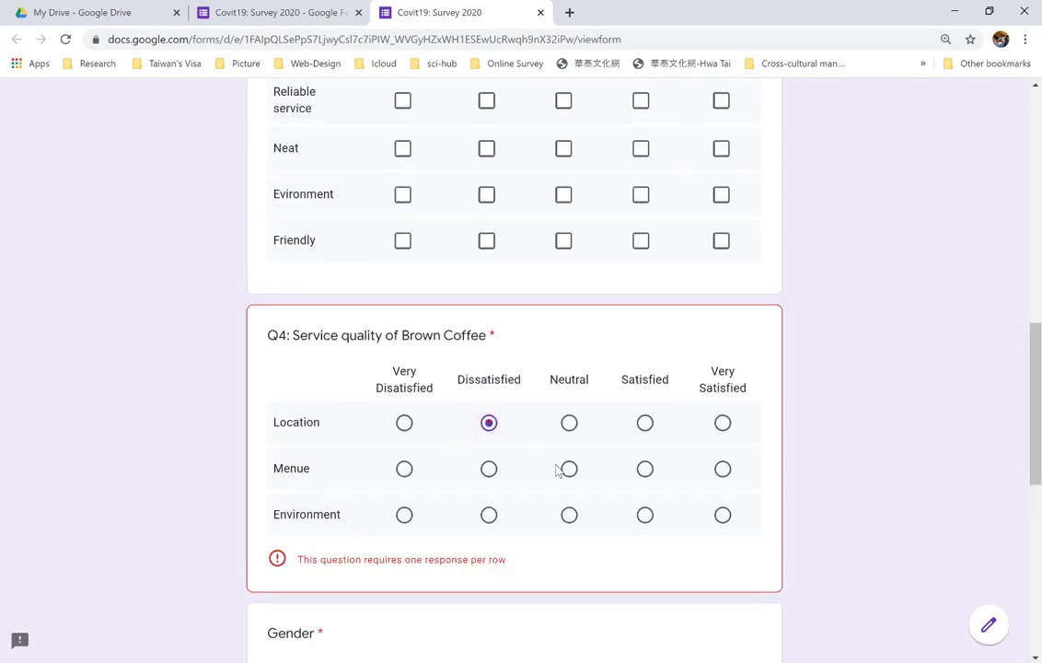
left_click(644, 471)
left_click(570, 516)
Step: Answer the Q3 grid with Fast service and Evironment as Neutral, Reliable service as Less important, Neat and Friendly as Important
scroll(545, 377, "up", 3)
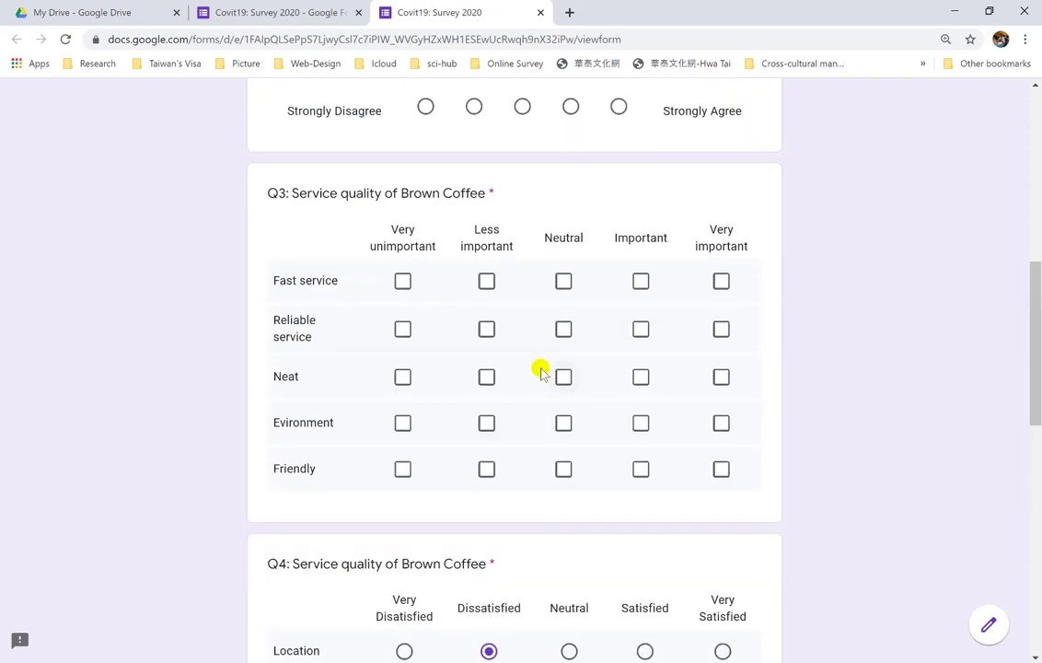
left_click(485, 330)
left_click(562, 282)
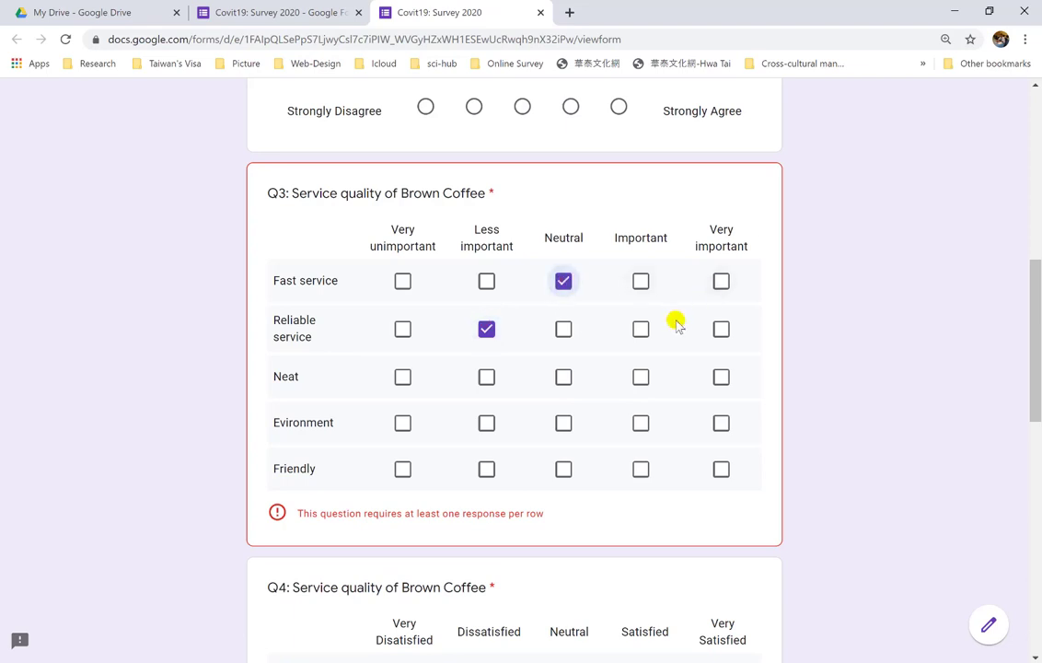
left_click(638, 380)
left_click(566, 422)
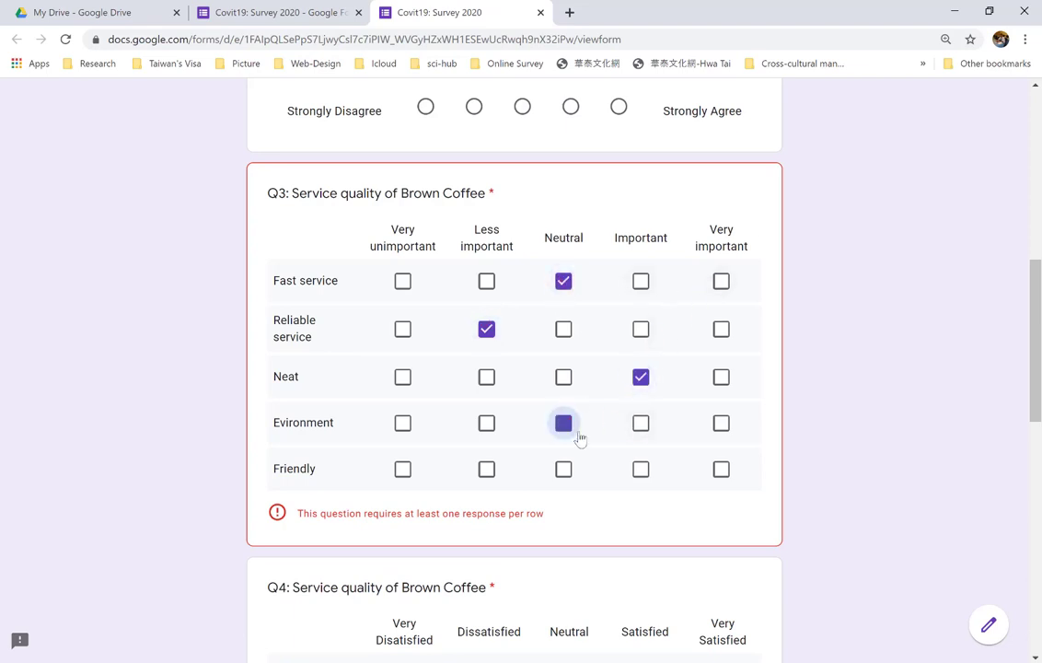
left_click(639, 469)
Step: Rate Q2 as 5 and answer Q1 with "Good" in the form preview
scroll(607, 423, "up", 4)
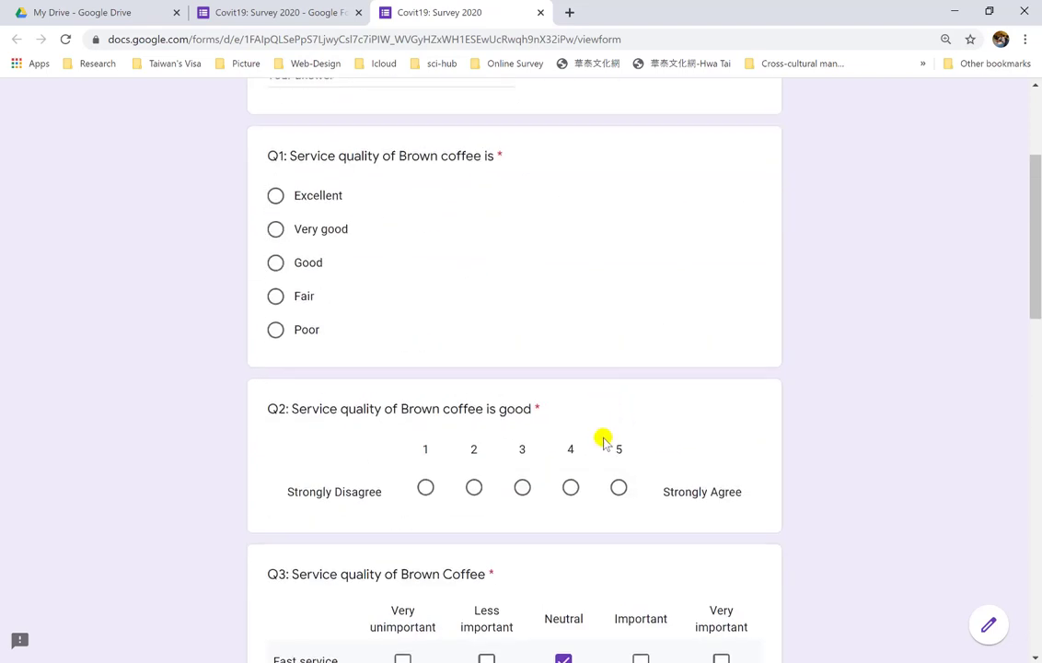
left_click(619, 489)
scroll(527, 365, "up", 2)
left_click(276, 414)
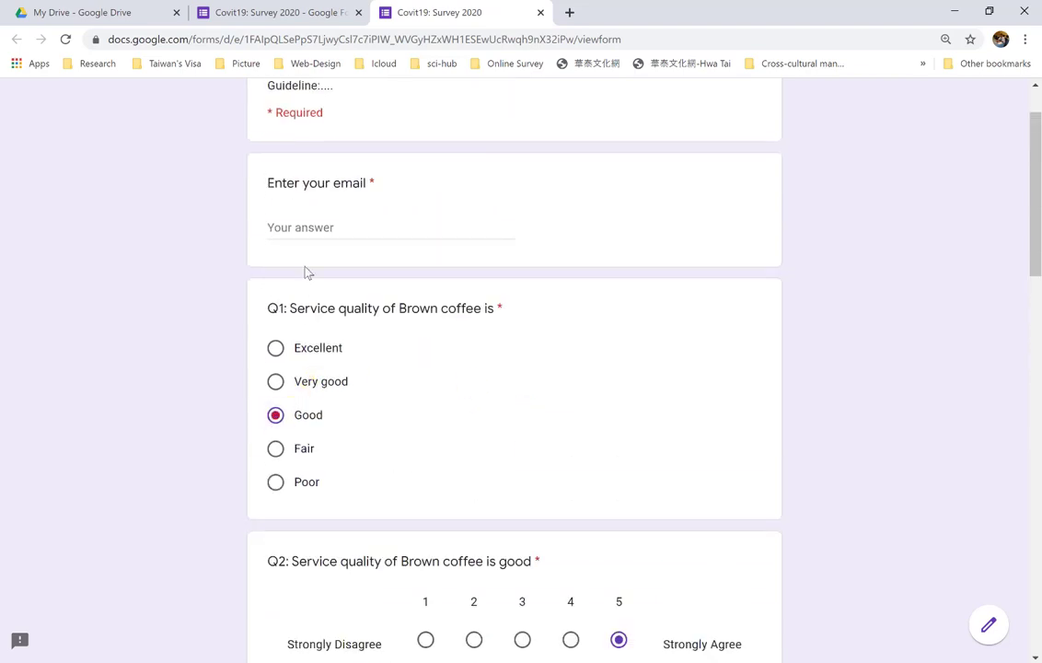
Step: Fill in the "Enter your email" question and look over the completed answers down to the end of the form
left_click(312, 227)
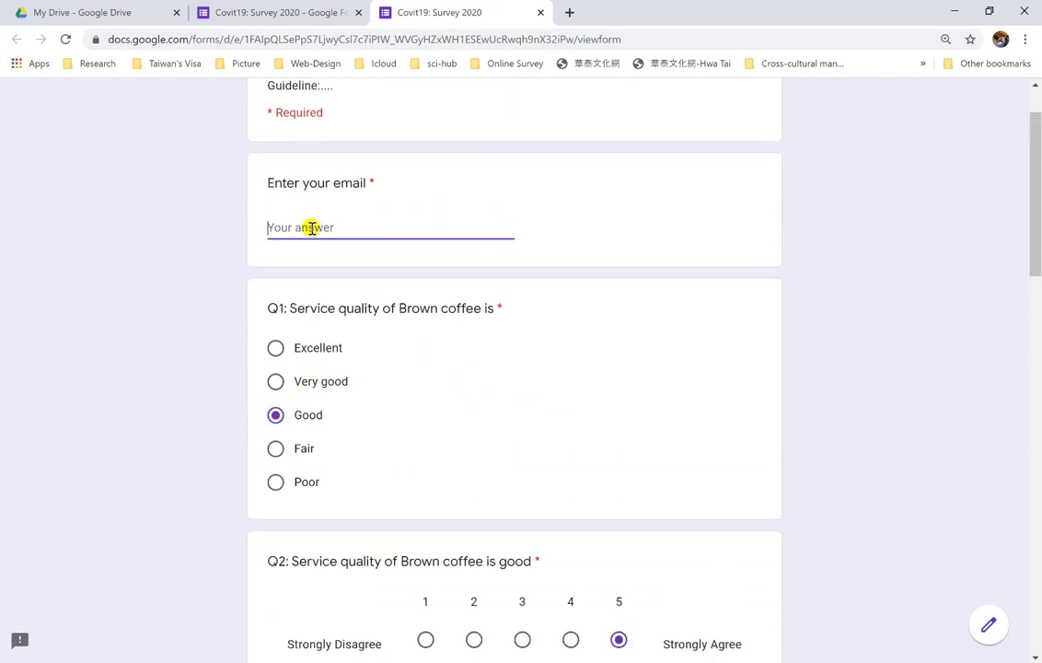
type("email")
scroll(312, 227, "down", 20)
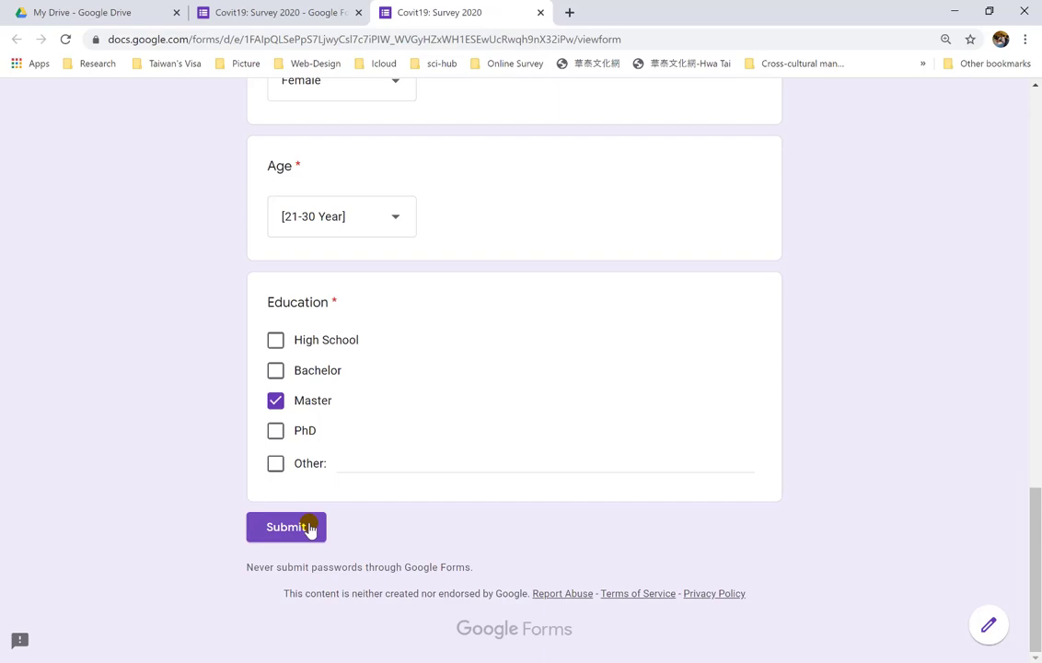
scroll(309, 529, "up", 20)
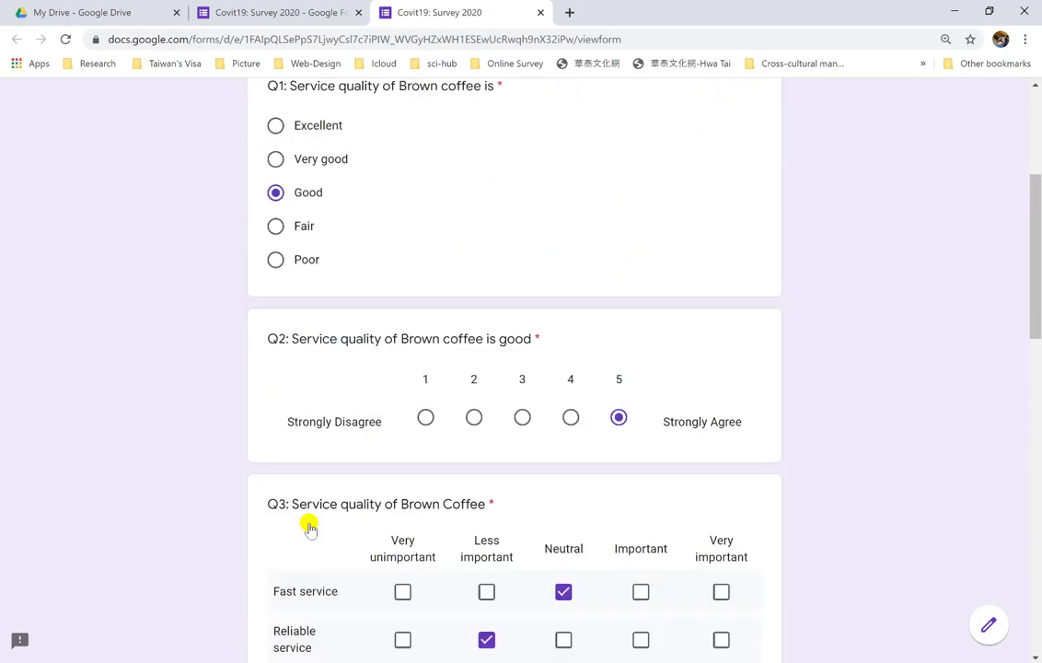
Step: Close the preview without submitting it and view the responses of the form
left_click(540, 12)
left_click(595, 124)
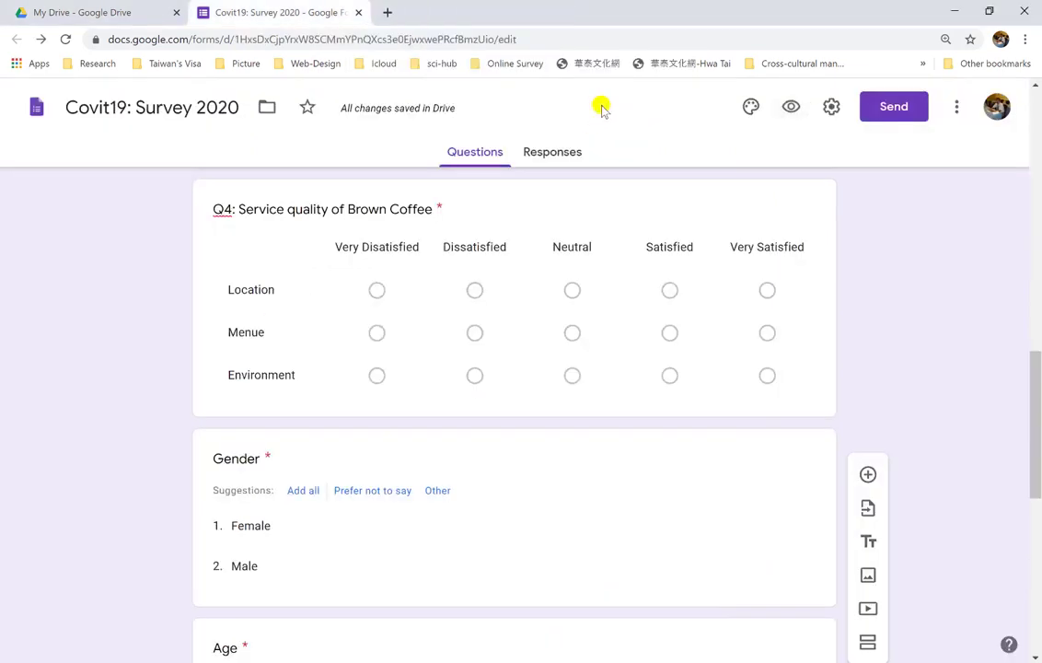
left_click(555, 156)
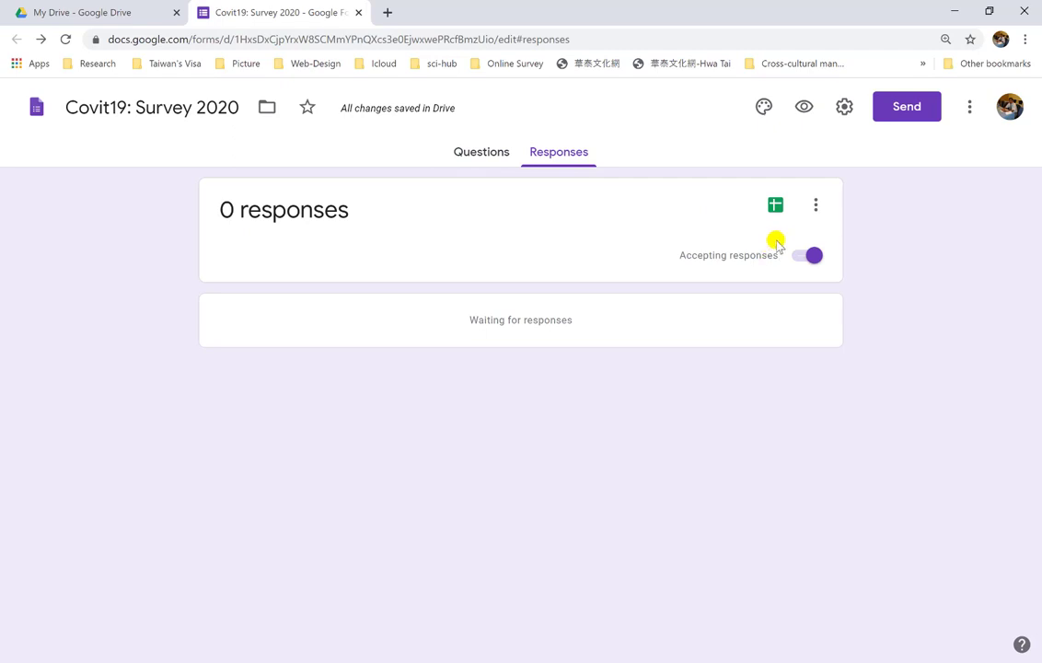
Step: In the form's sending options, enable collecting email addresses, then shorten the form's link and copy it
left_click(906, 111)
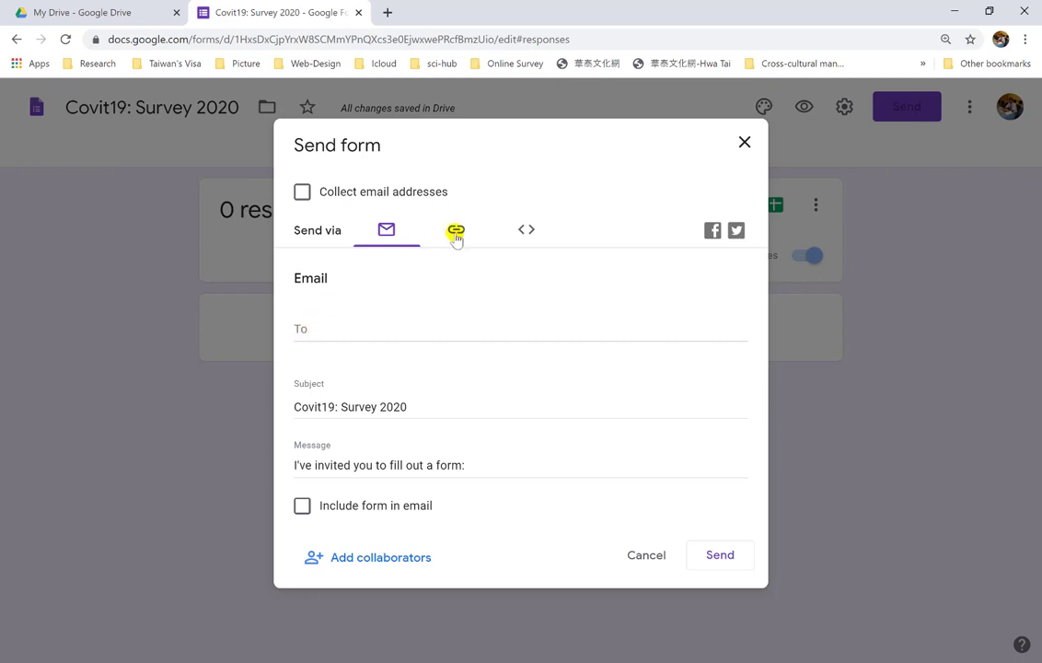
left_click(305, 195)
left_click(457, 231)
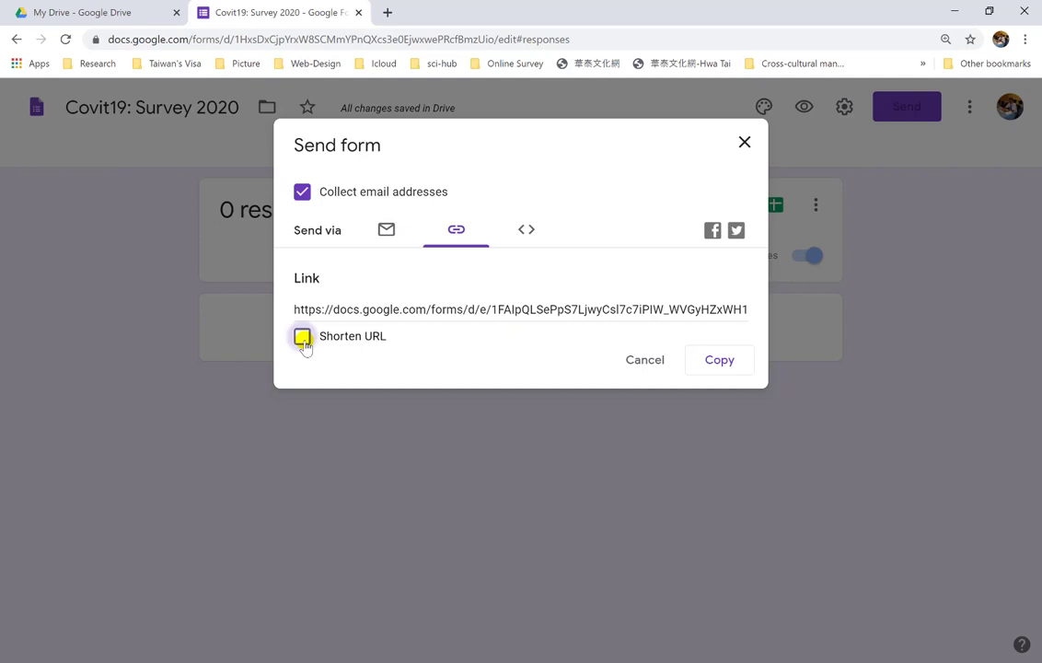
left_click(302, 338)
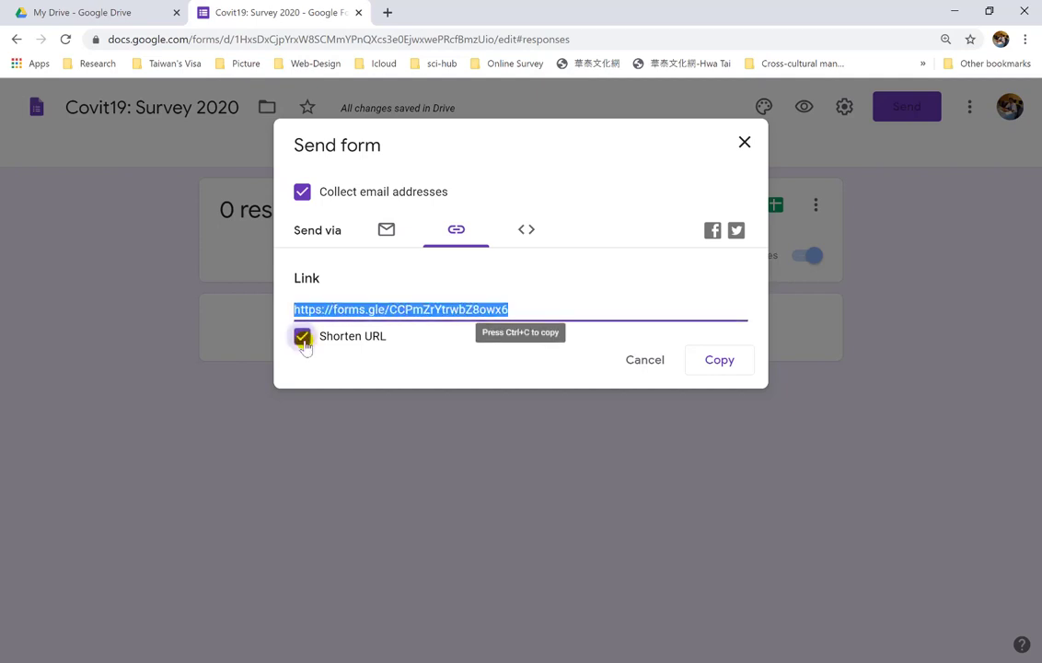
left_click(708, 361)
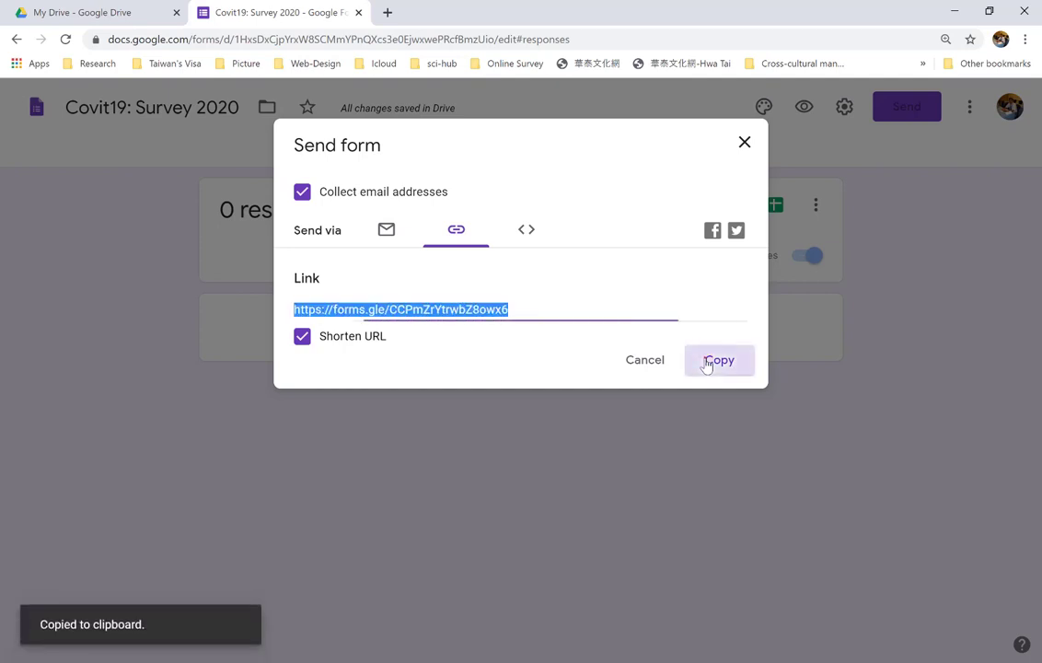
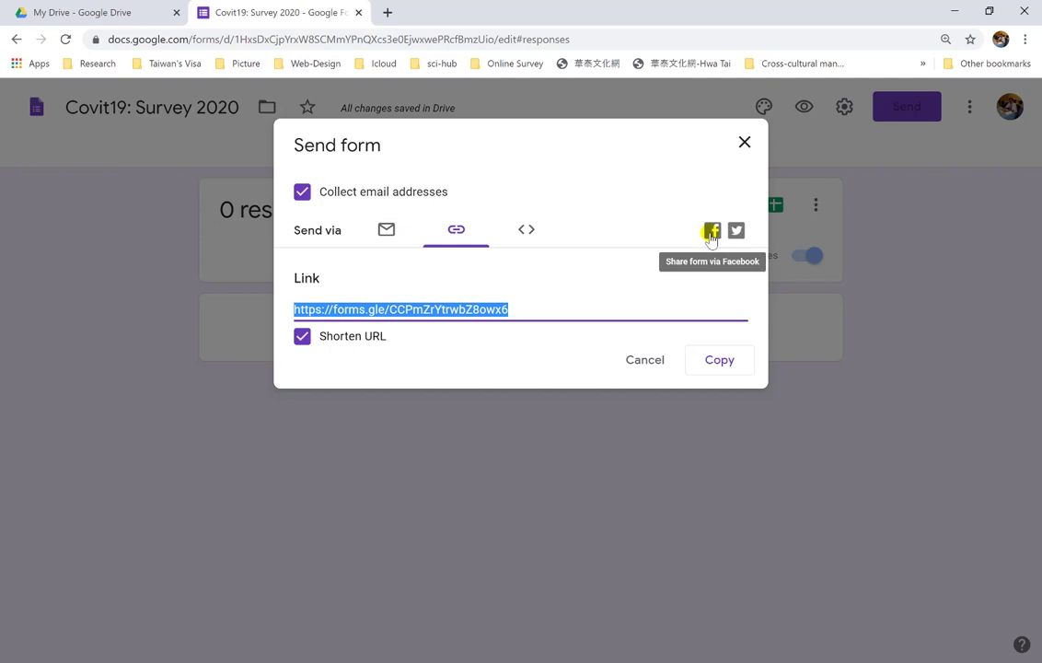
Step: Switch to Telegram and send the form's shortened link to the AEU-G11-06-PhD Class group
key("super")
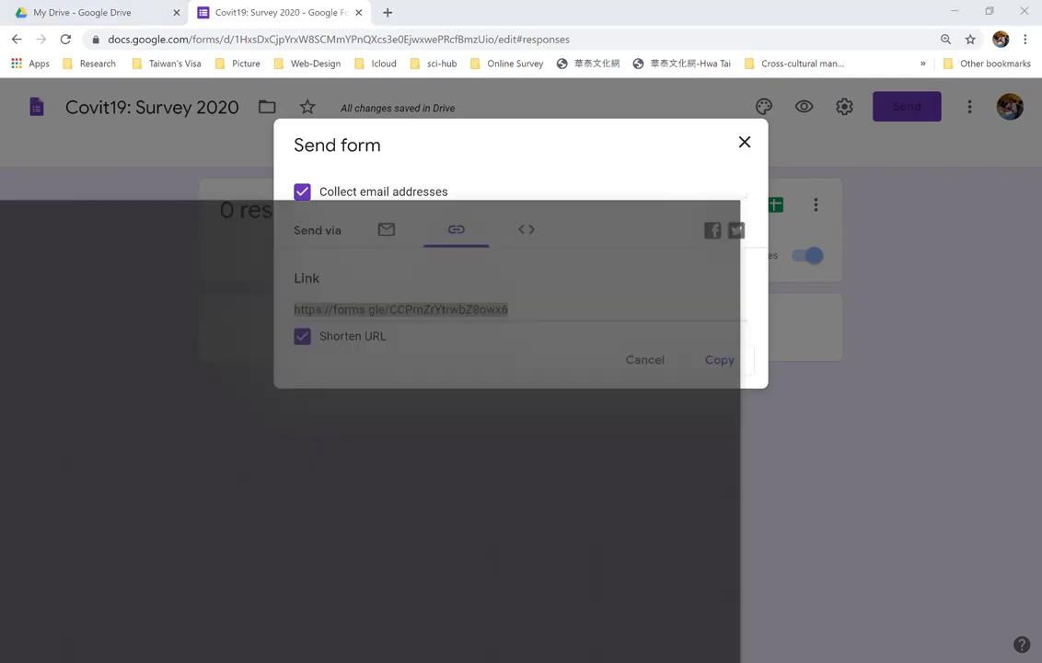
left_click(607, 266)
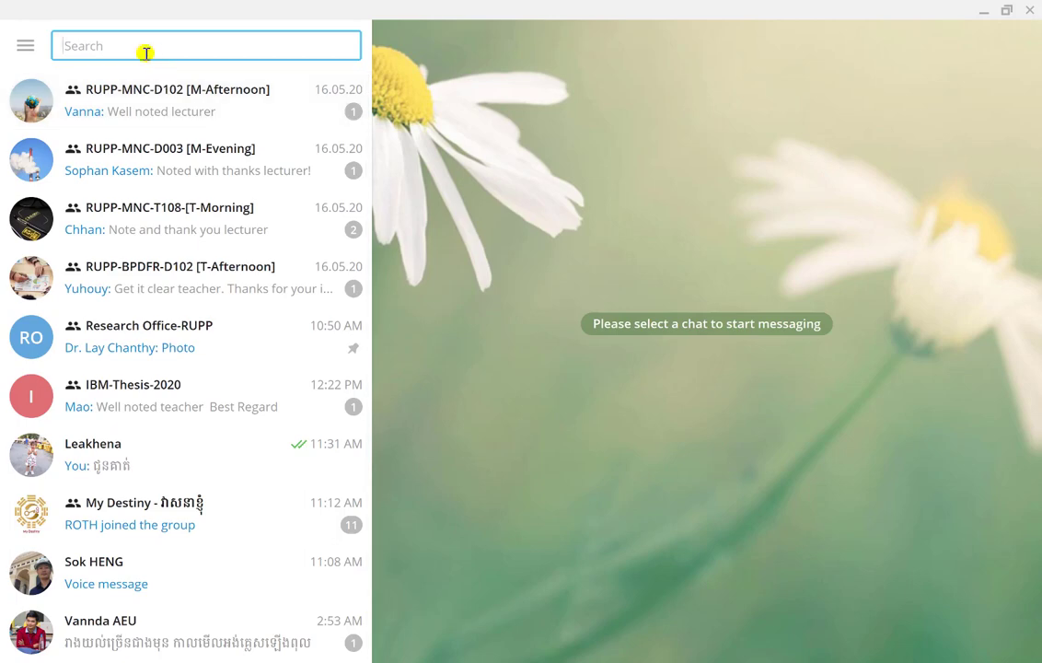
type("P")
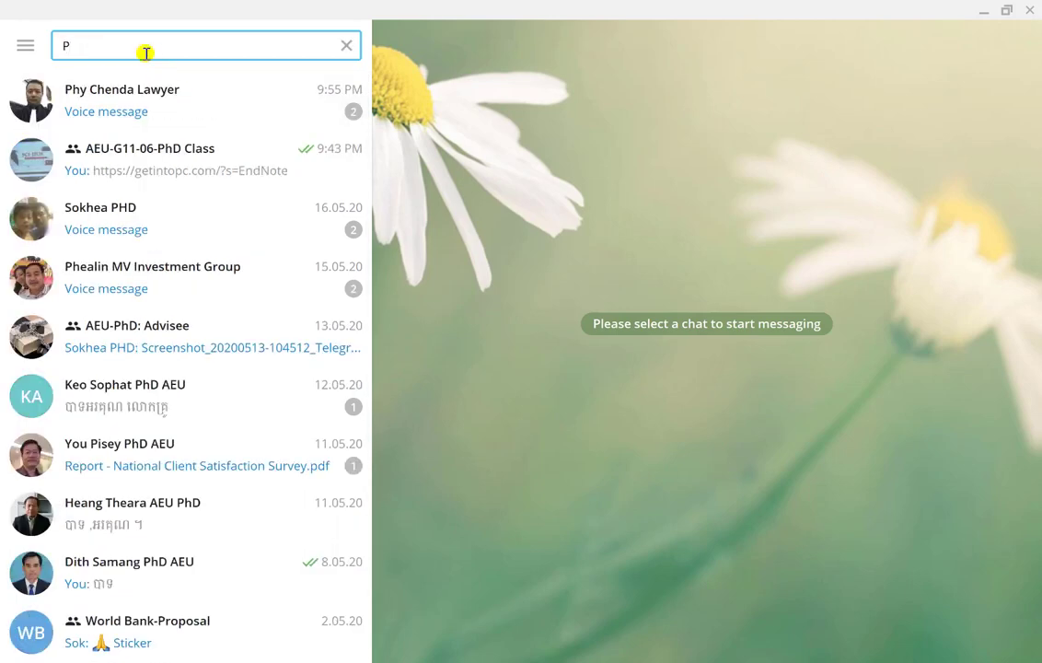
left_click(154, 143)
type("https://forms.gle/CCPmZrYtrwbZ8owx6")
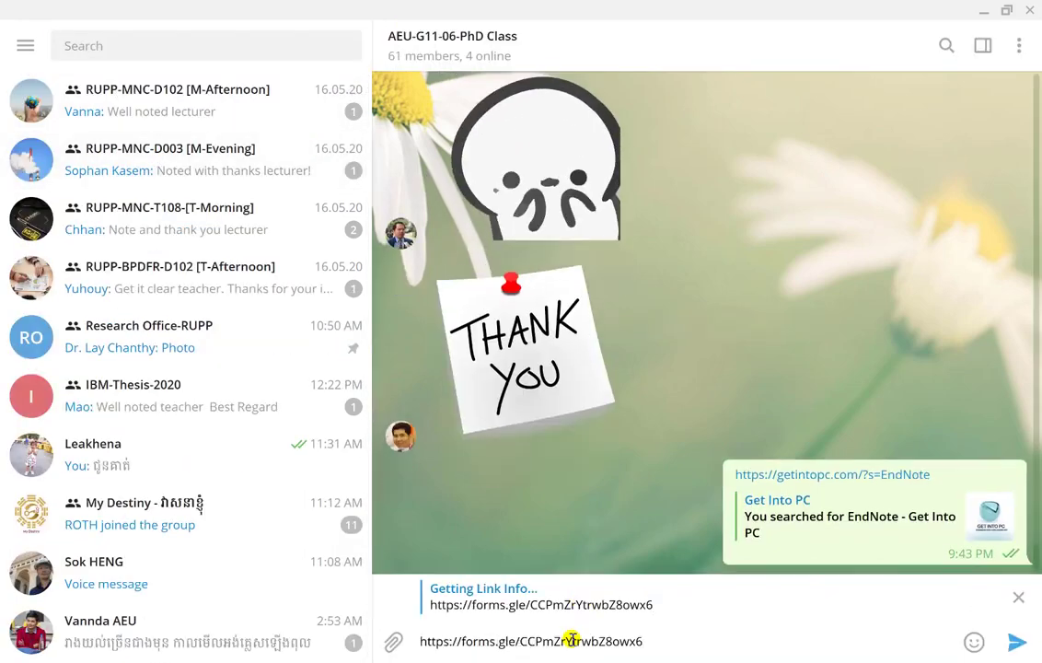
key("Return")
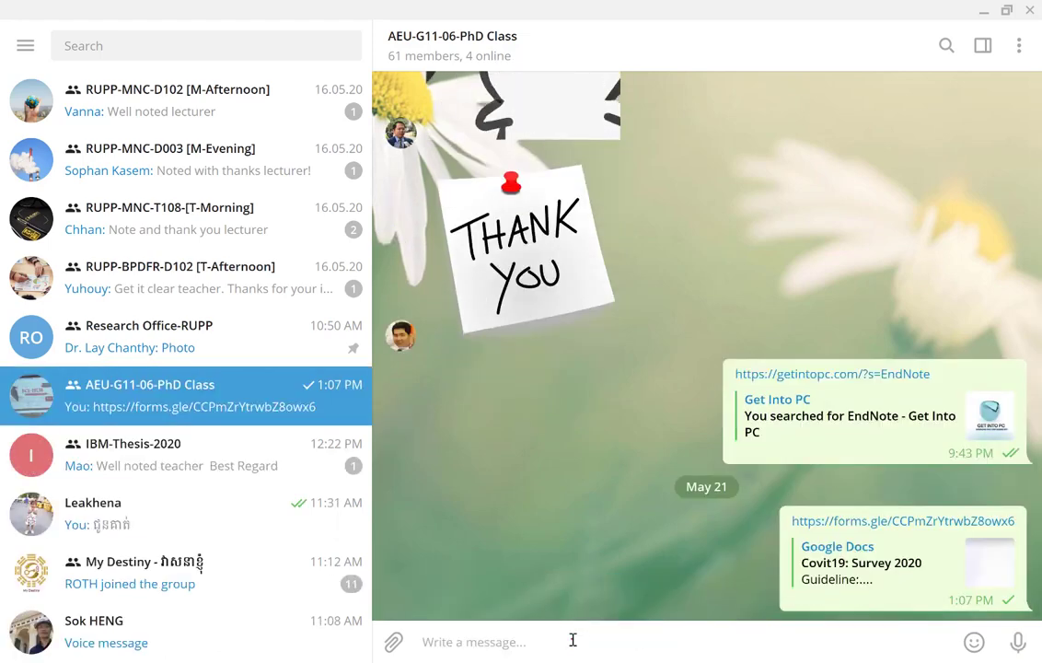
Step: Send the group the message "This is a test only! sorry for inconvenience!", correcting the misspelled last word with the spelling suggestion
type("This is a test only! so")
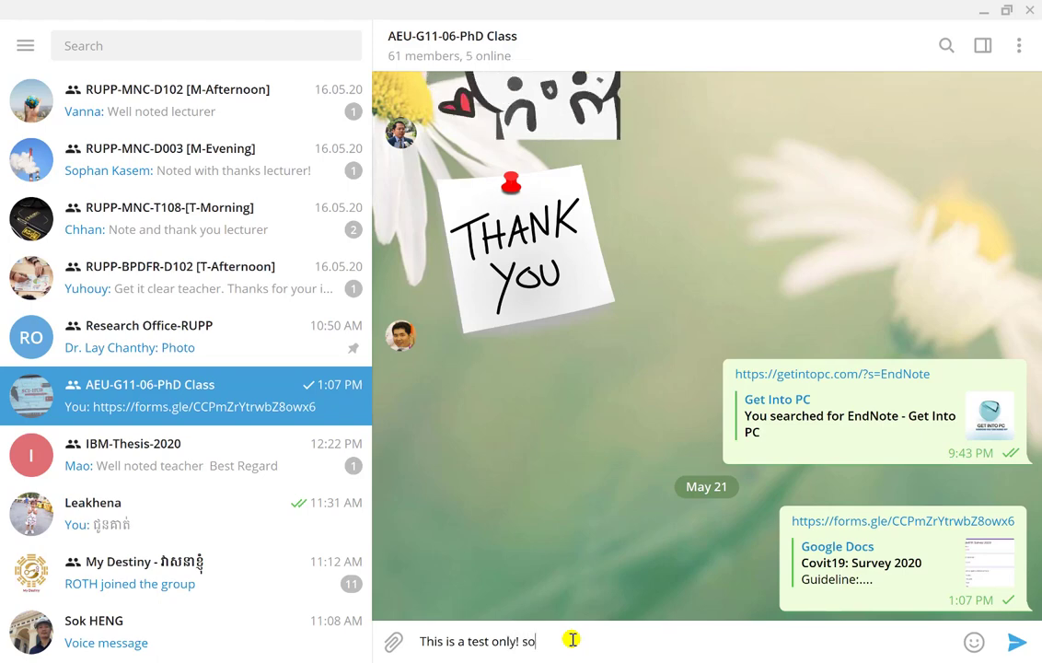
type("rry for inconvi")
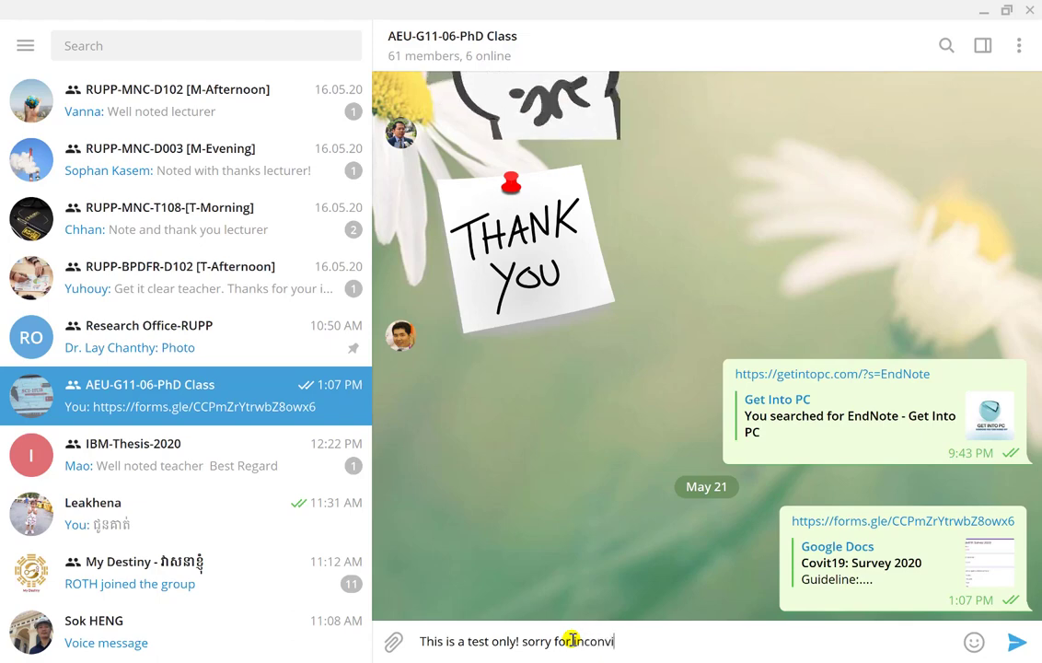
type("nie")
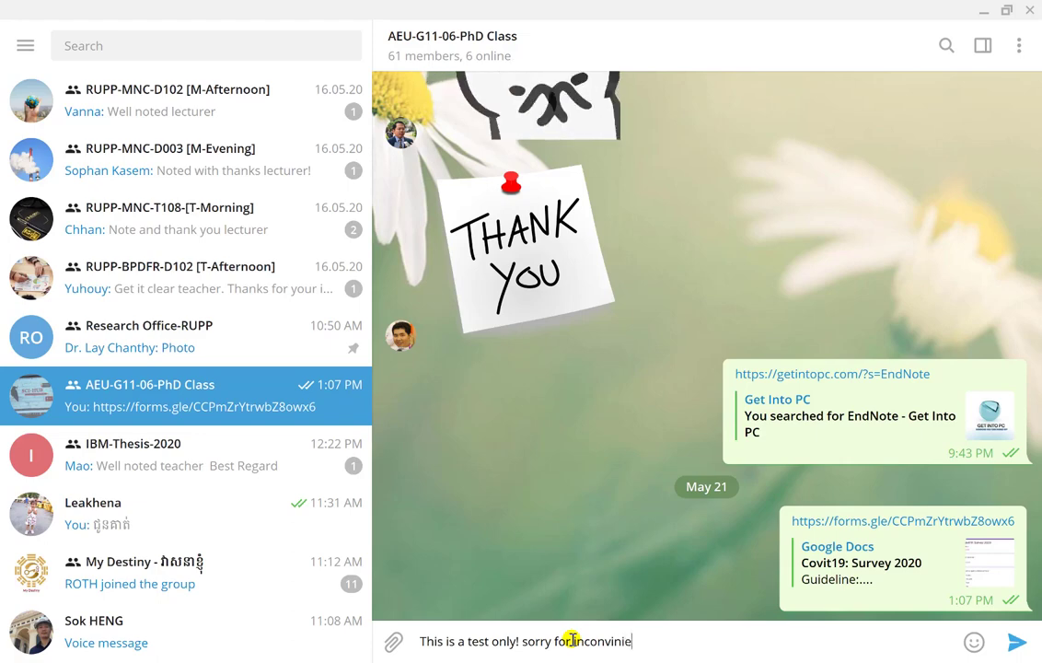
type("nce!")
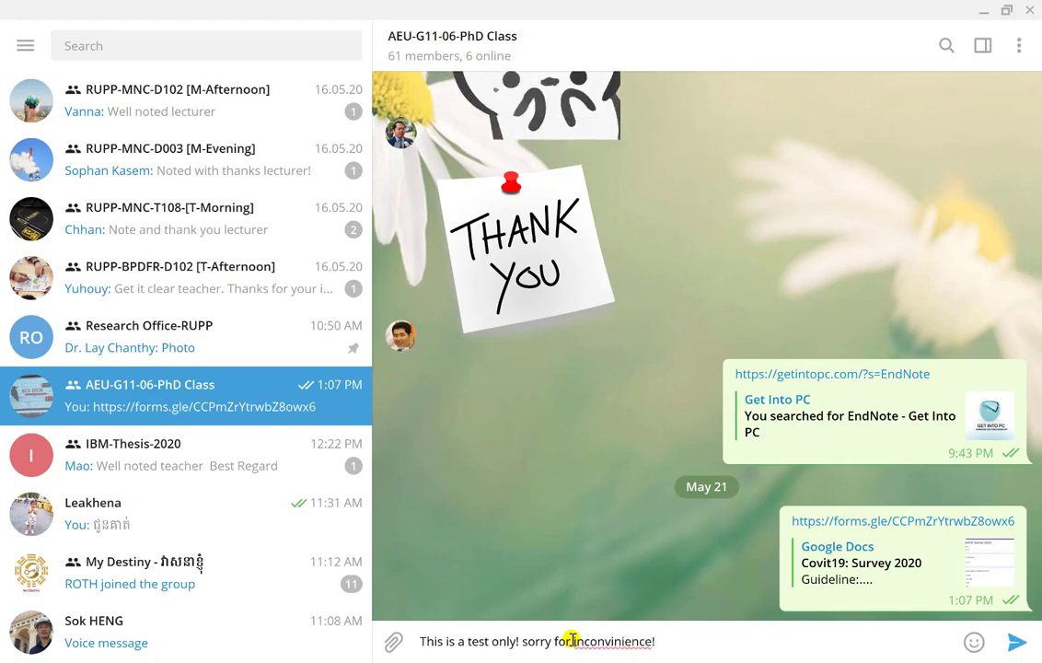
right_click(576, 637)
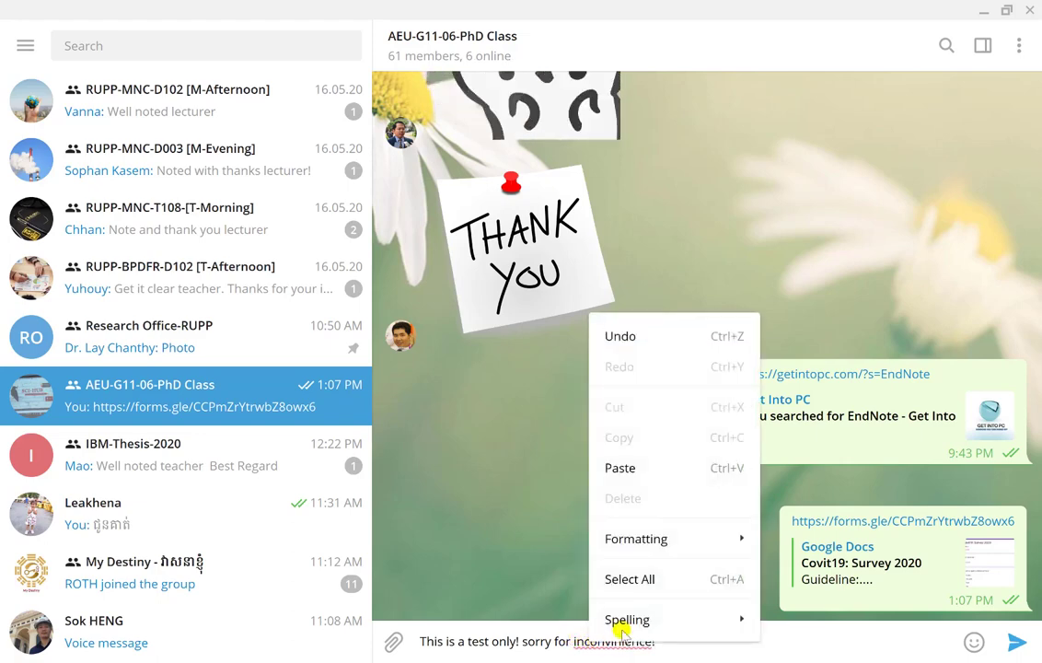
mouse_move(637, 617)
left_click(810, 659)
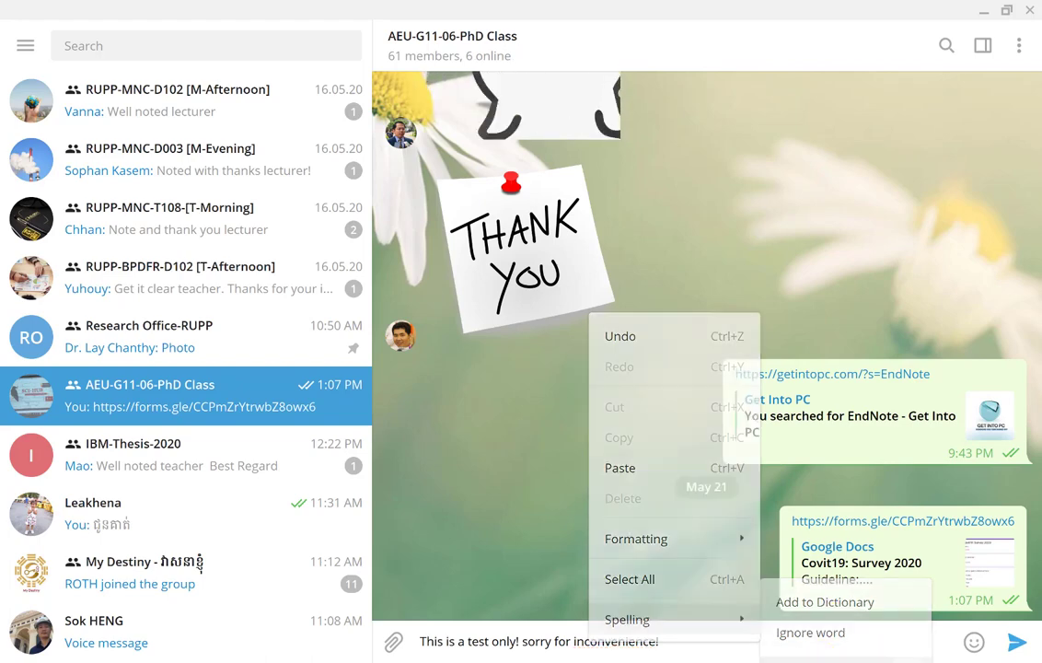
key("Return")
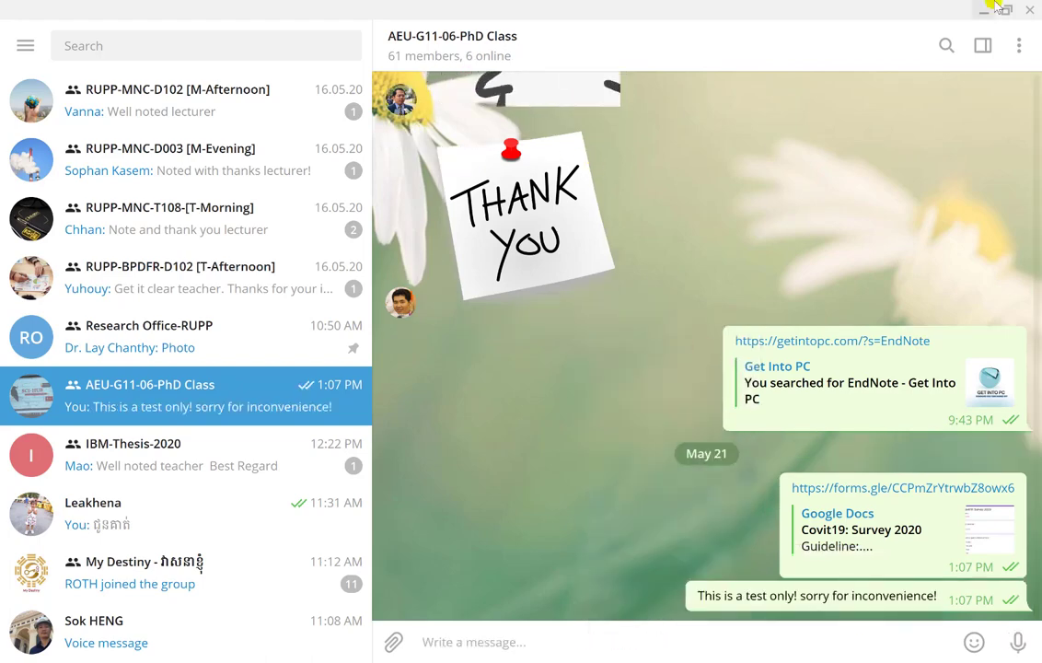
Step: Close the chat window and the form's sending dialog to get back to the responses view
left_click(1028, 9)
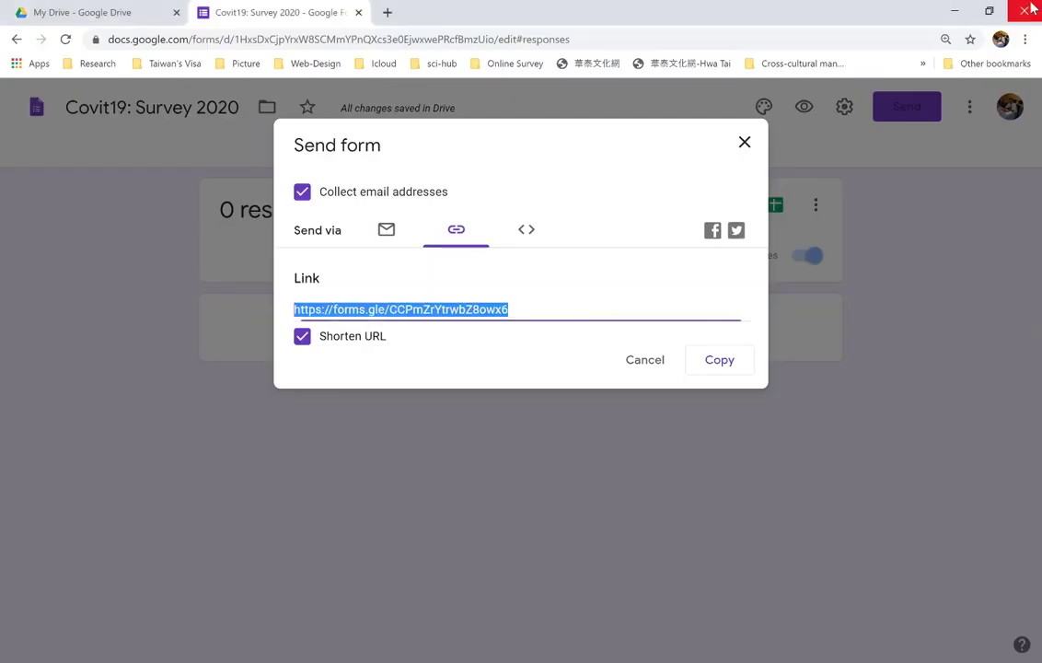
left_click(744, 140)
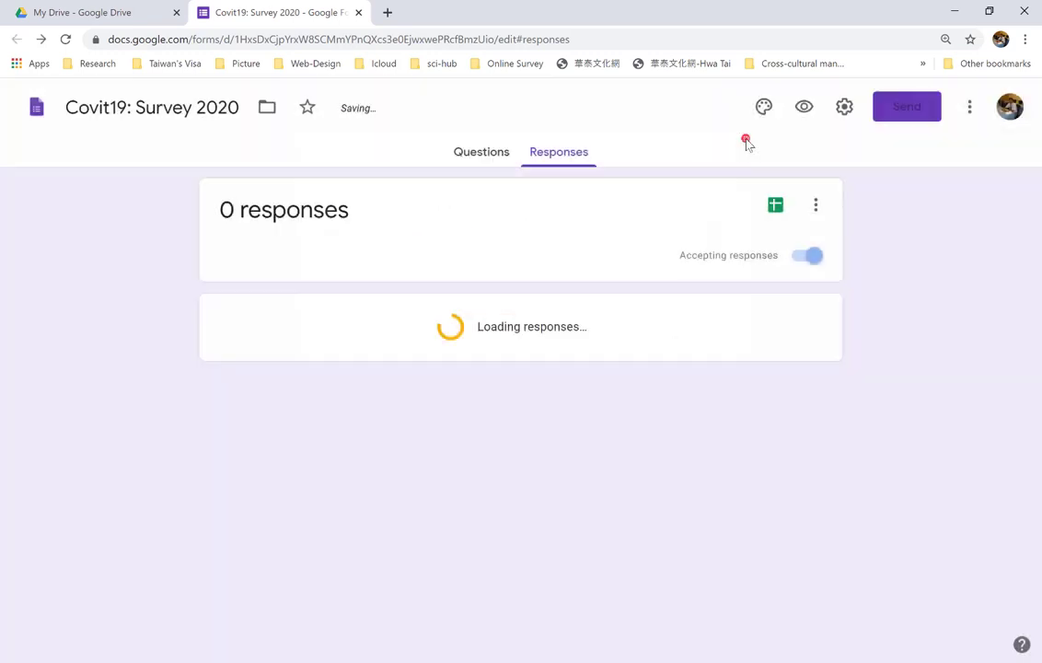
left_click(778, 212)
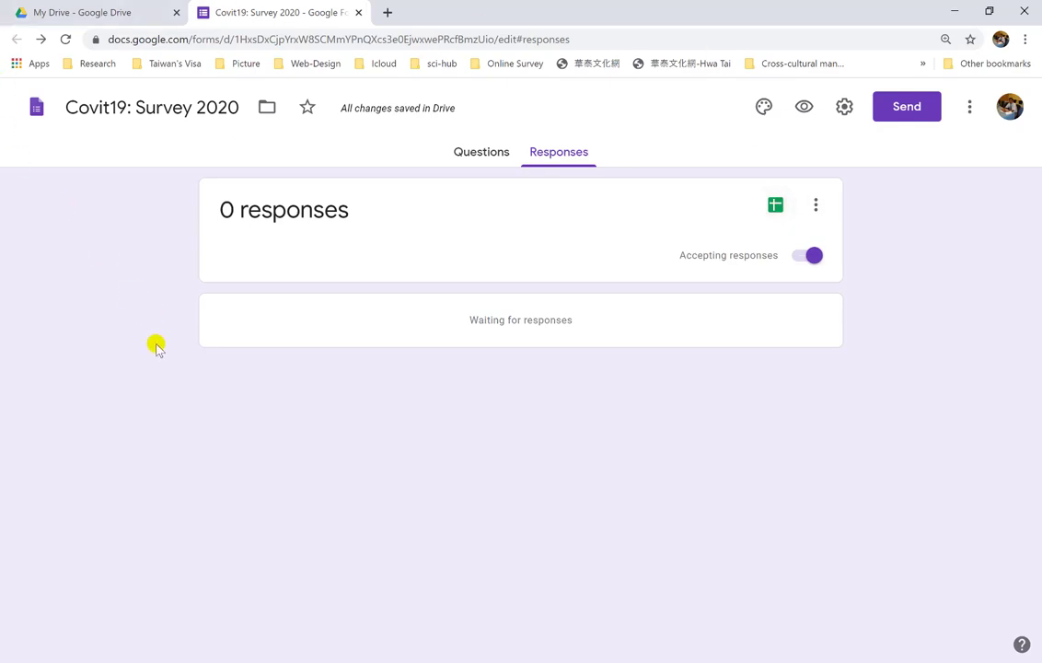
Step: Go back to the form's questions and change the form title to "Covit-19: Survey 2020"
left_click(460, 150)
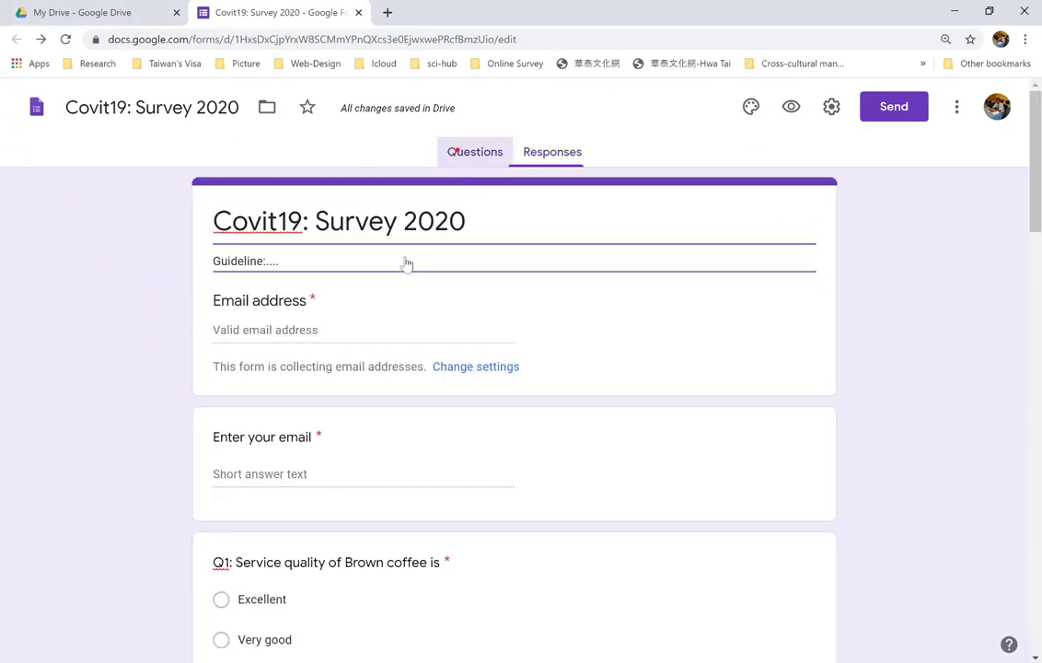
scroll(369, 355, "down", 5)
scroll(370, 355, "down", 15)
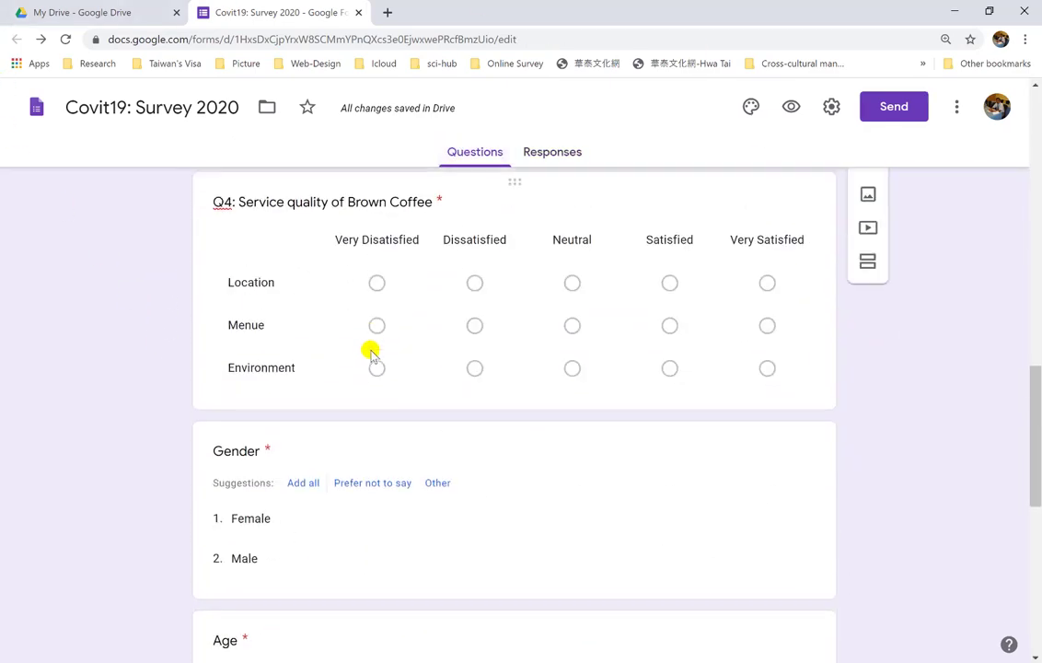
scroll(370, 349, "up", 10)
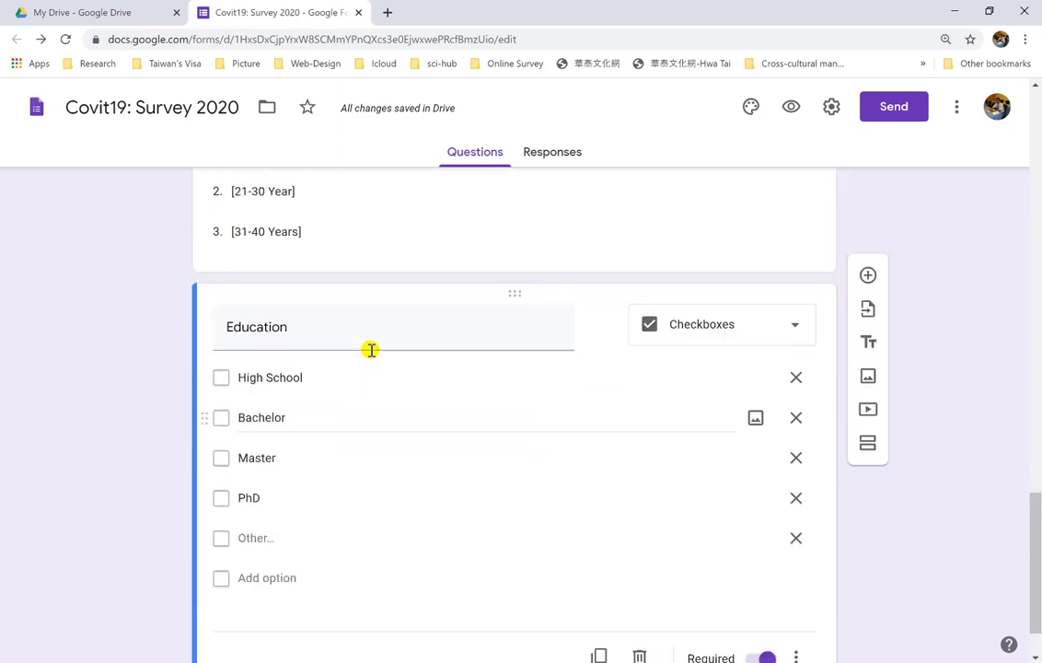
scroll(370, 353, "up", 10)
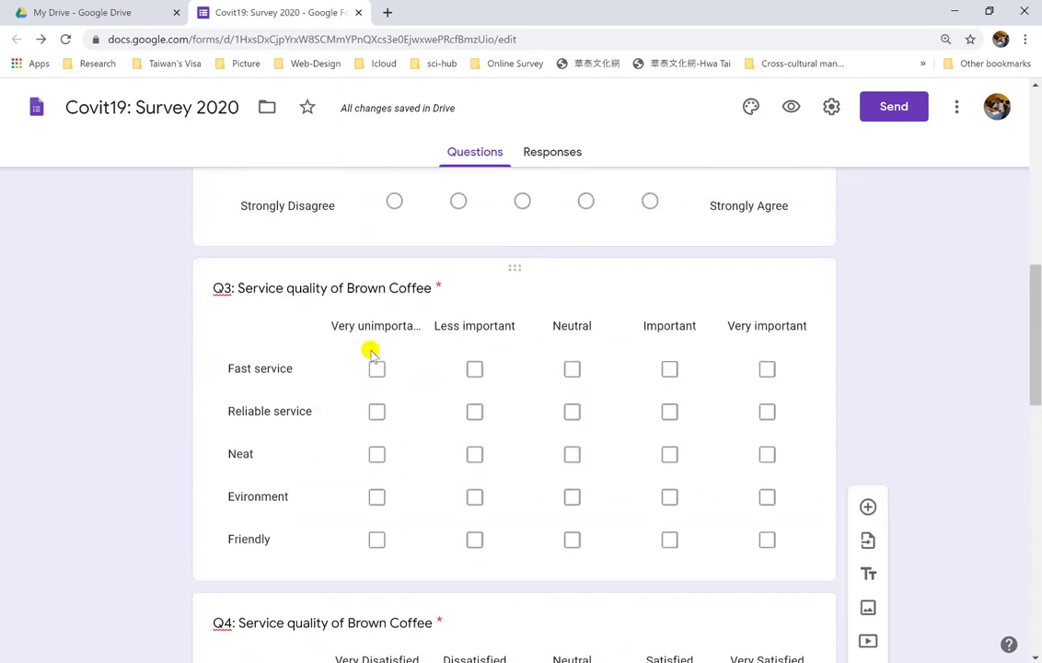
scroll(370, 351, "up", 1)
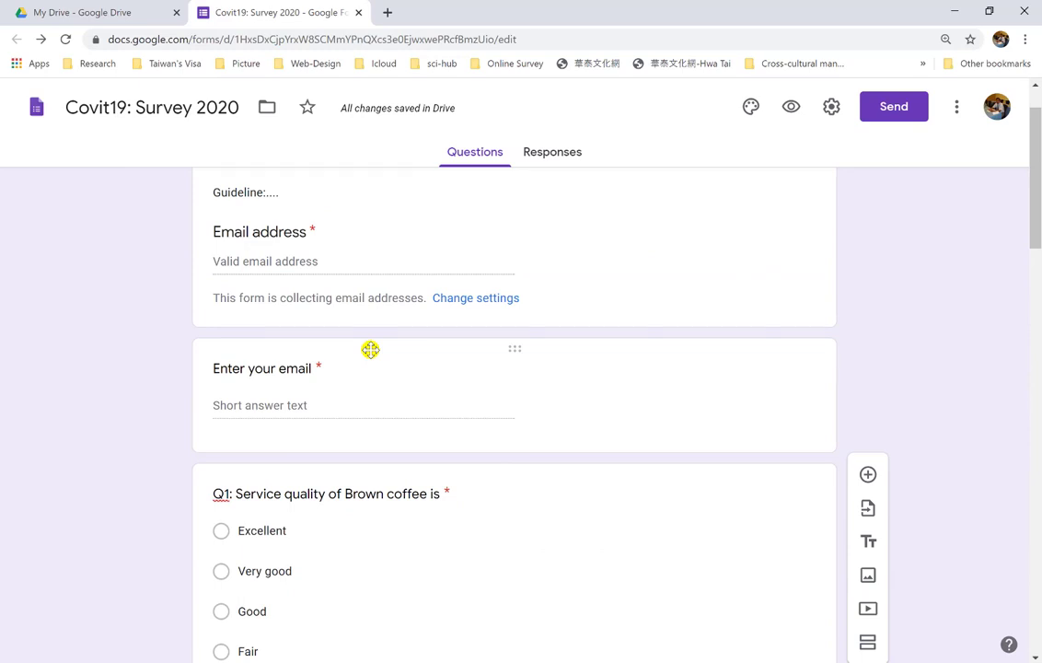
scroll(370, 350, "up", 1)
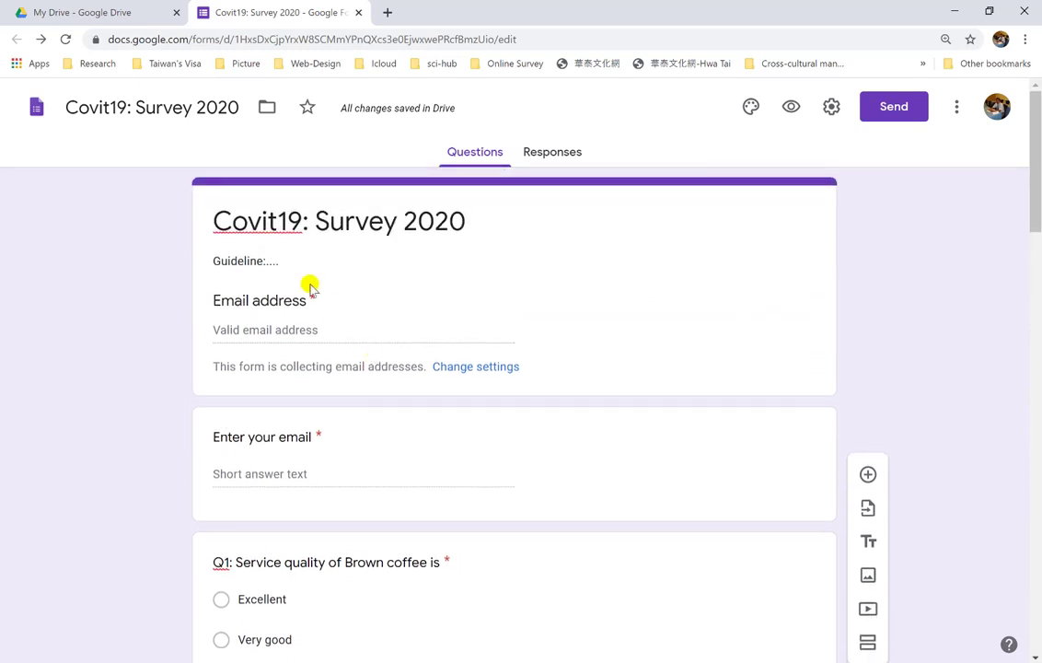
left_click(279, 225)
left_click(279, 227)
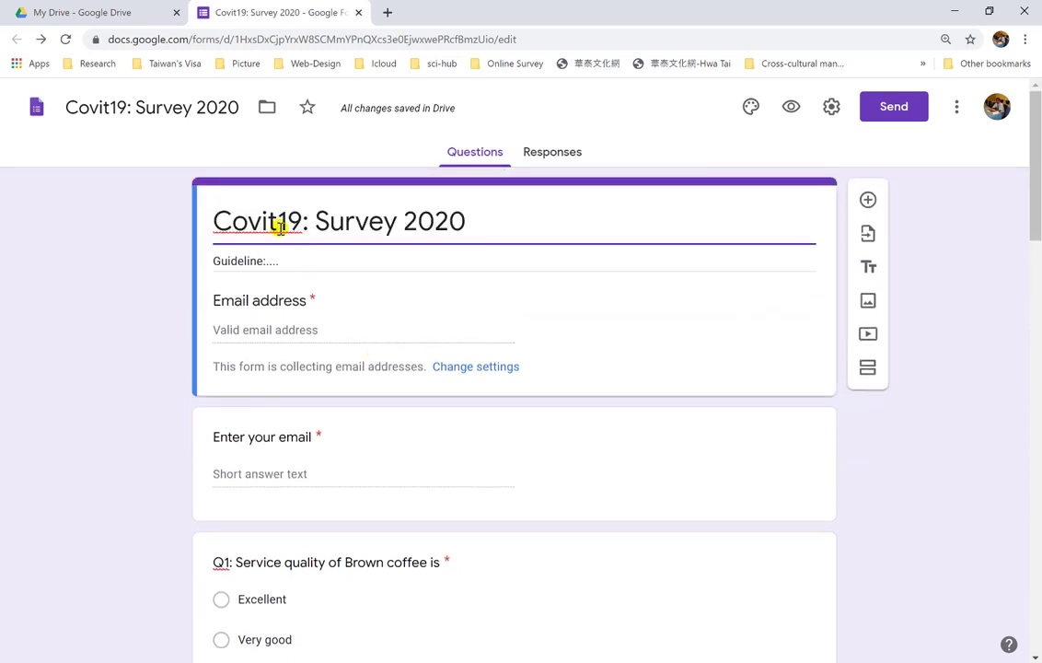
type("-")
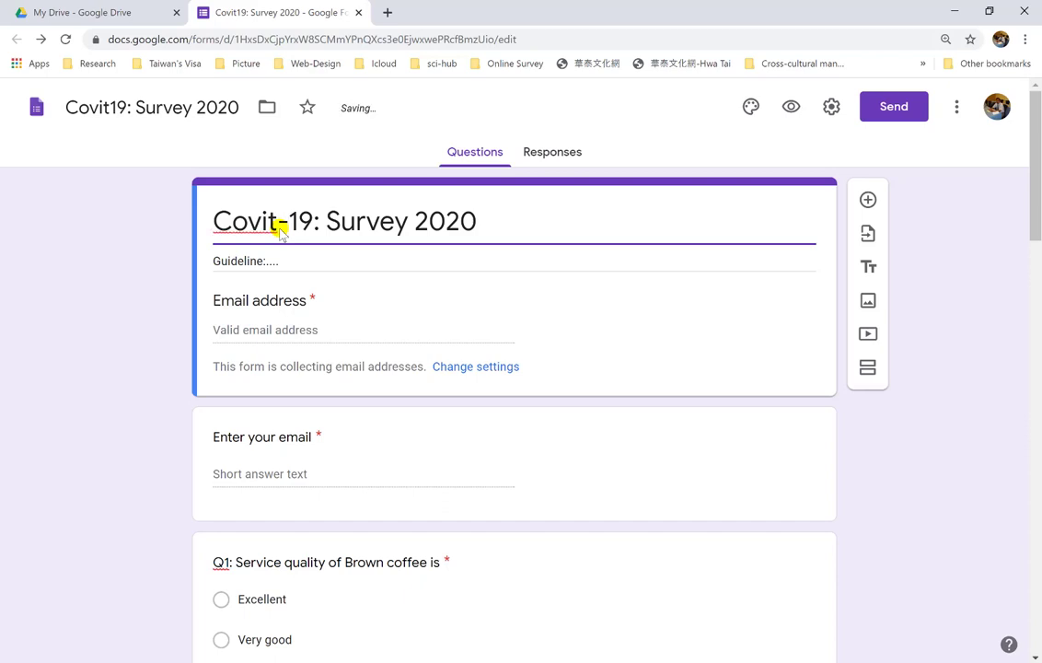
left_click(384, 147)
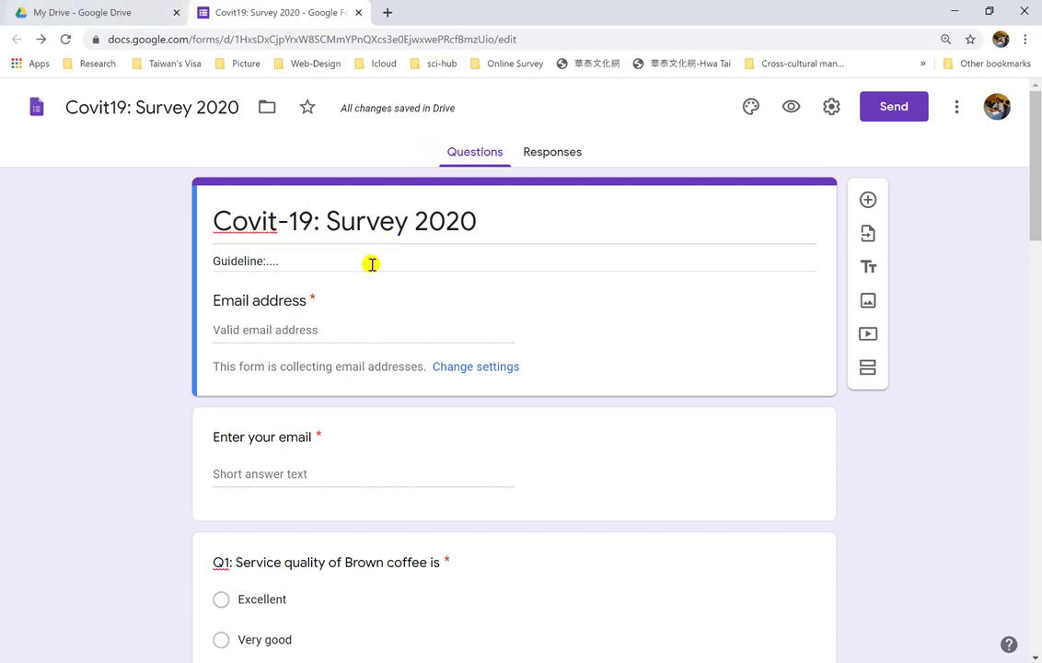
Step: Look through the form's questions from the title down to Age and Education
scroll(372, 265, "down", 8)
scroll(371, 265, "down", 10)
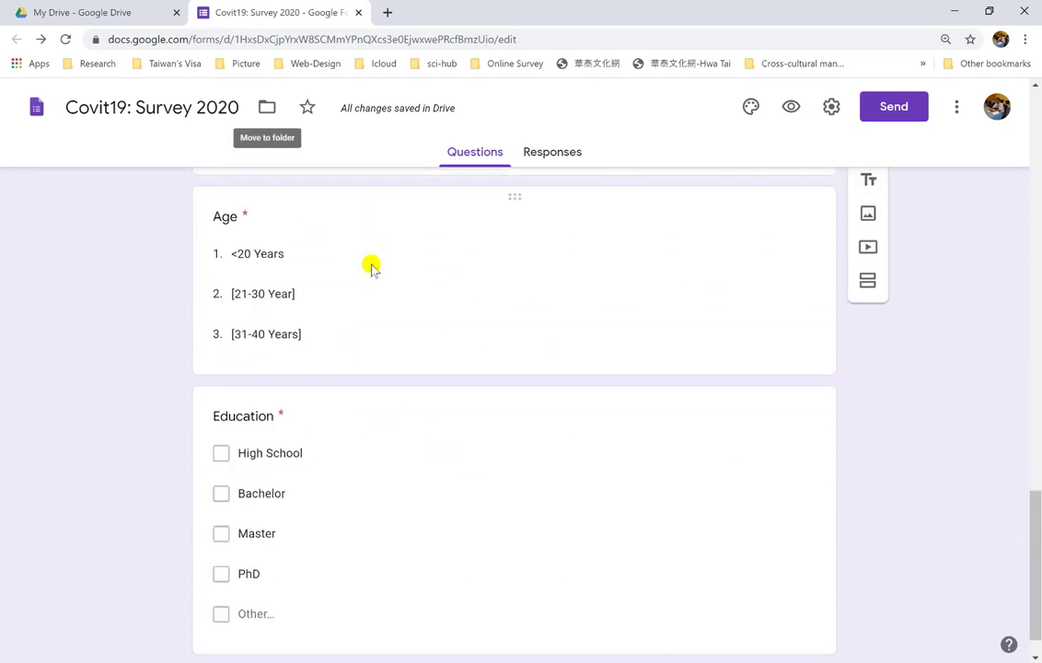